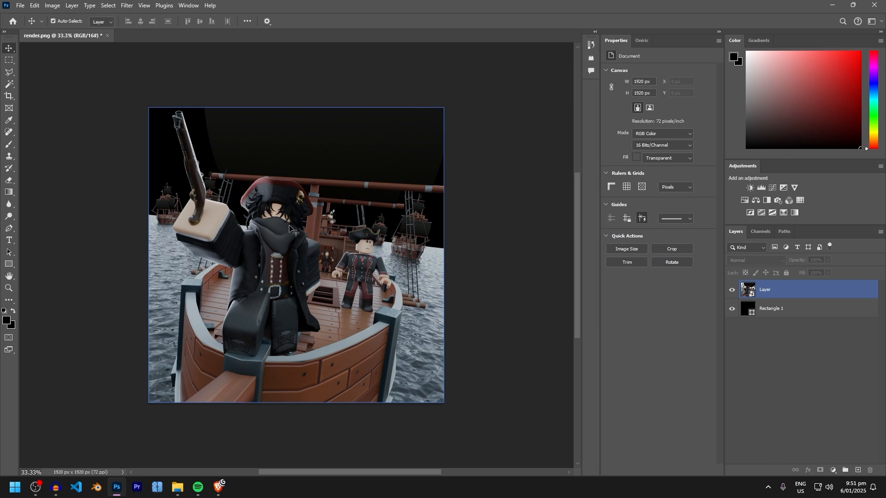
scroll(184, 203, "up", 2)
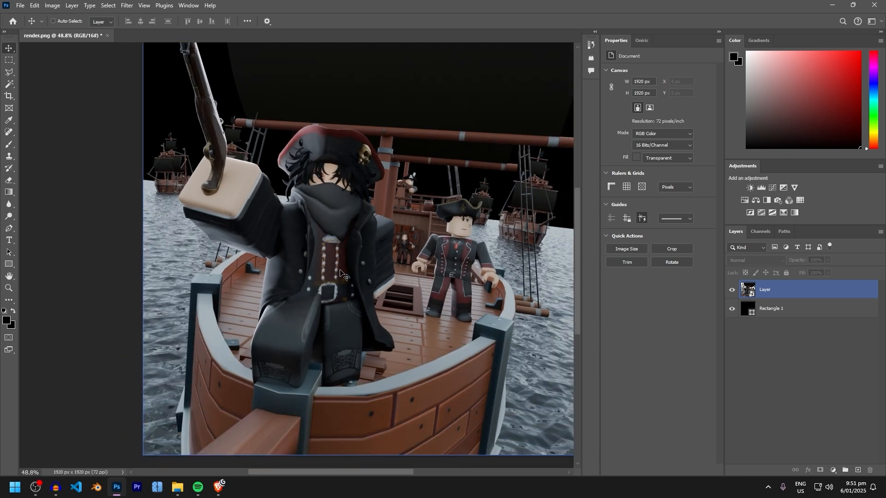
scroll(342, 274, "down", 1)
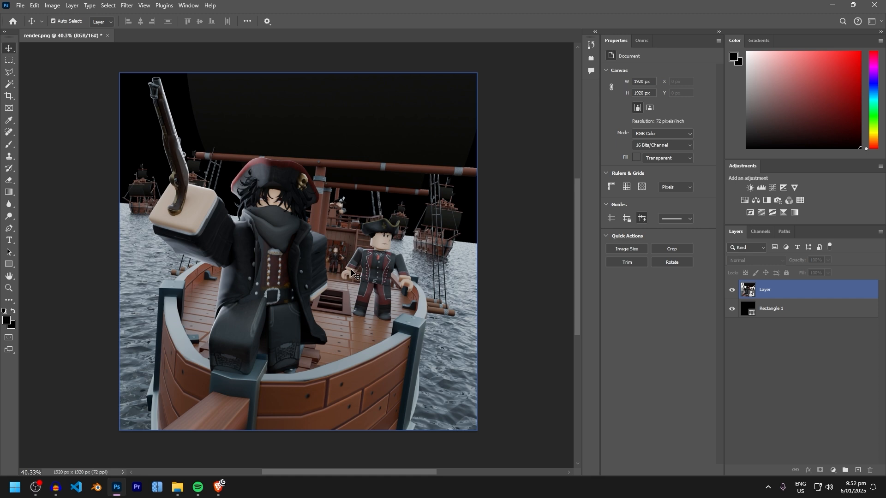
left_click(457, 53)
left_click(415, 115)
left_click(328, 225)
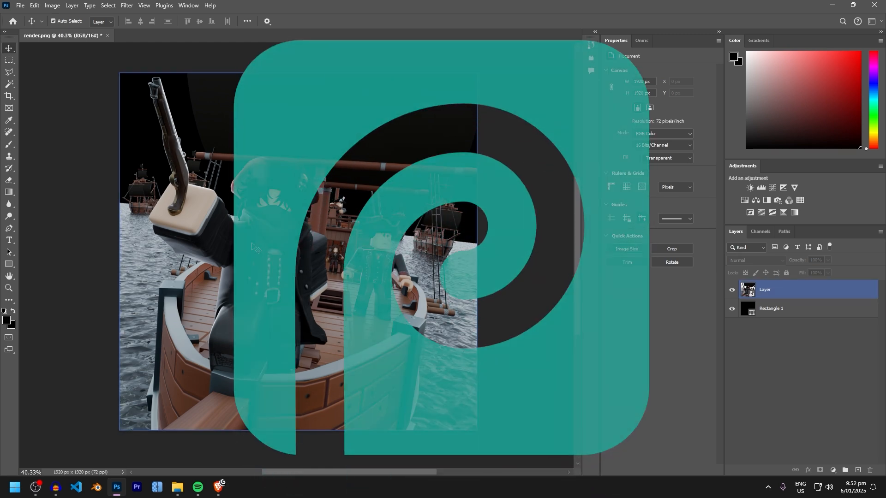
left_click(202, 221)
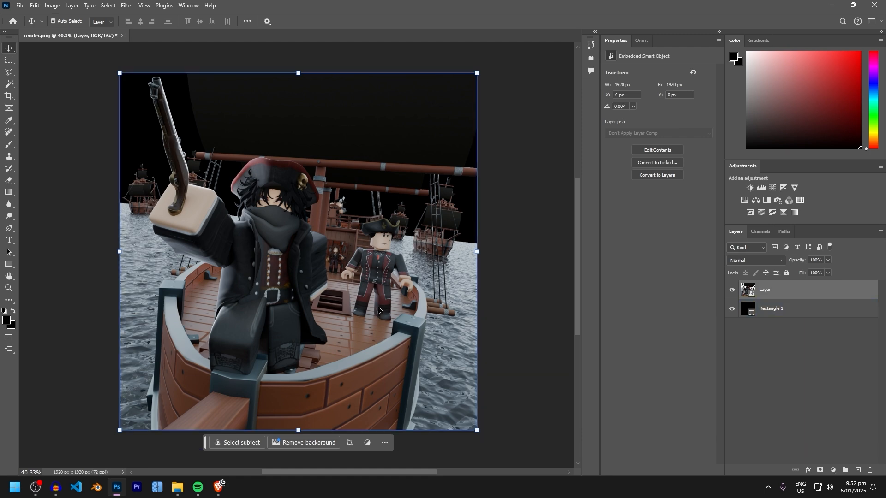
left_click(508, 268)
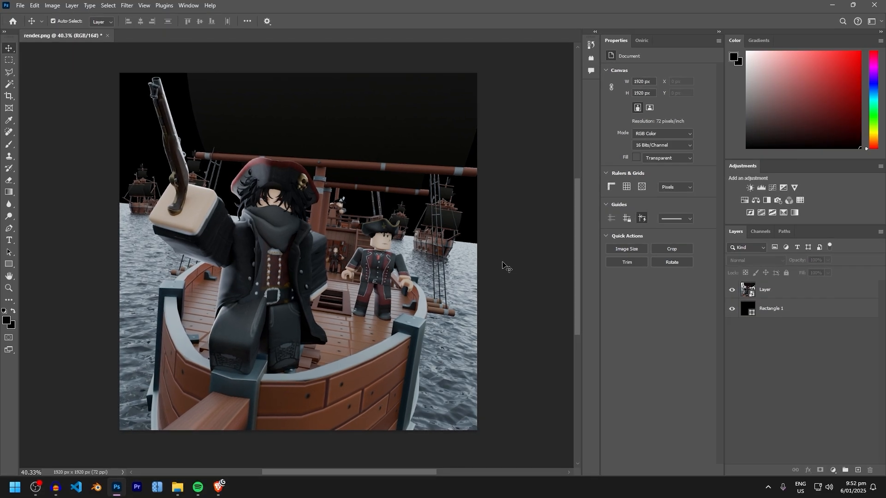
- Open the Camera Raw Filter on the ship render layer and look through the Color Grading, Calibration and Optics settings, including Defringe
left_click(419, 273)
left_click(128, 6)
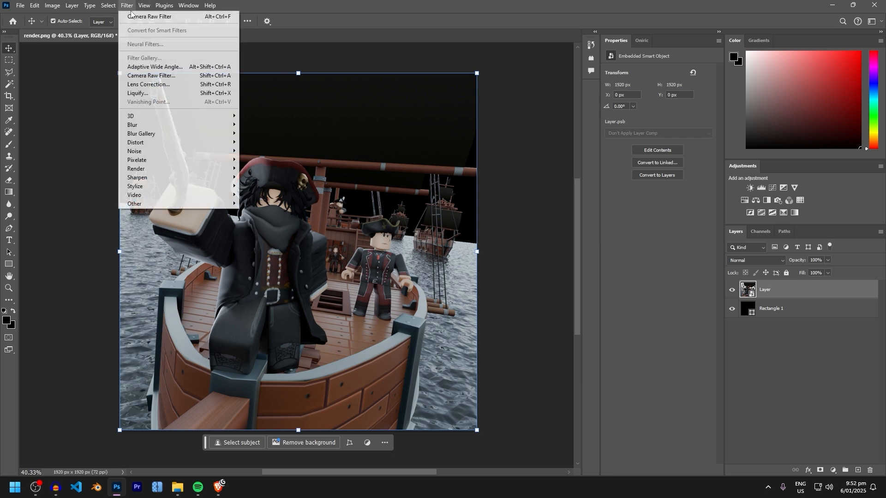
left_click(175, 75)
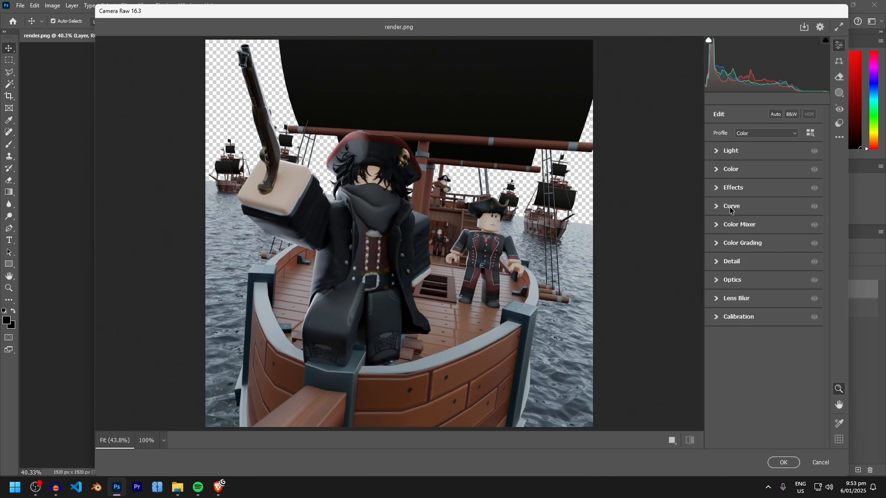
left_click(732, 244)
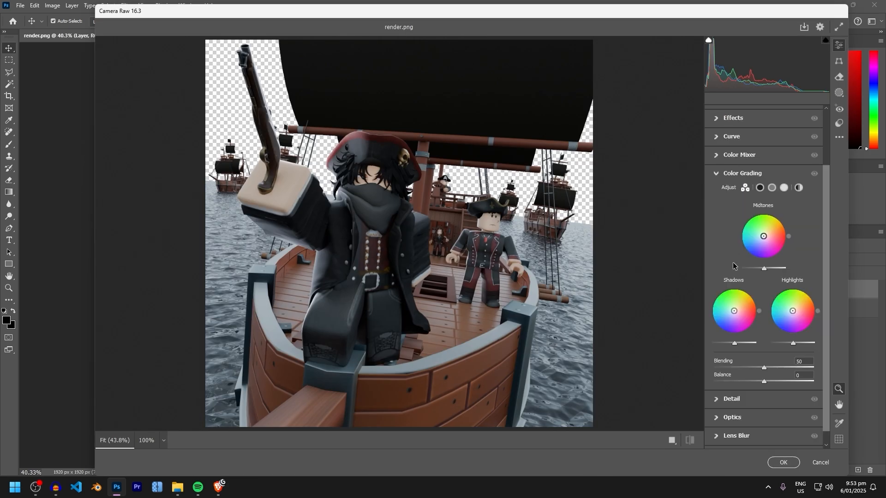
left_click(738, 179)
left_click(735, 318)
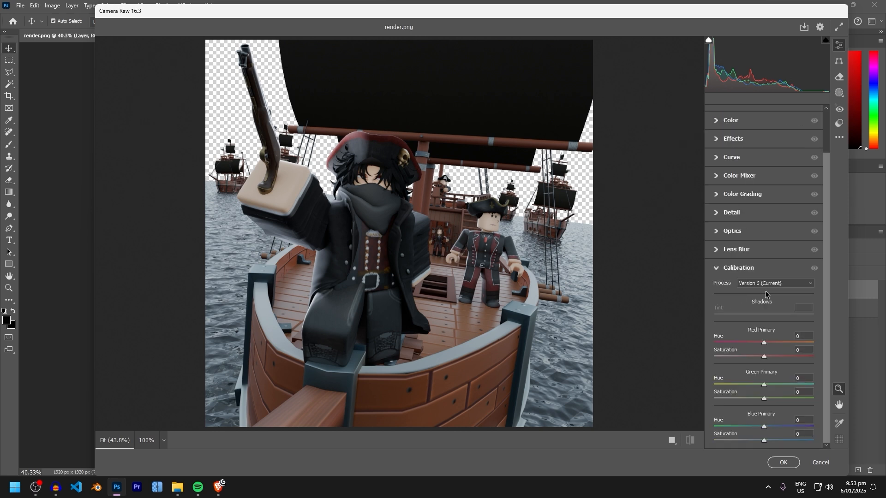
left_click(738, 269)
left_click(731, 281)
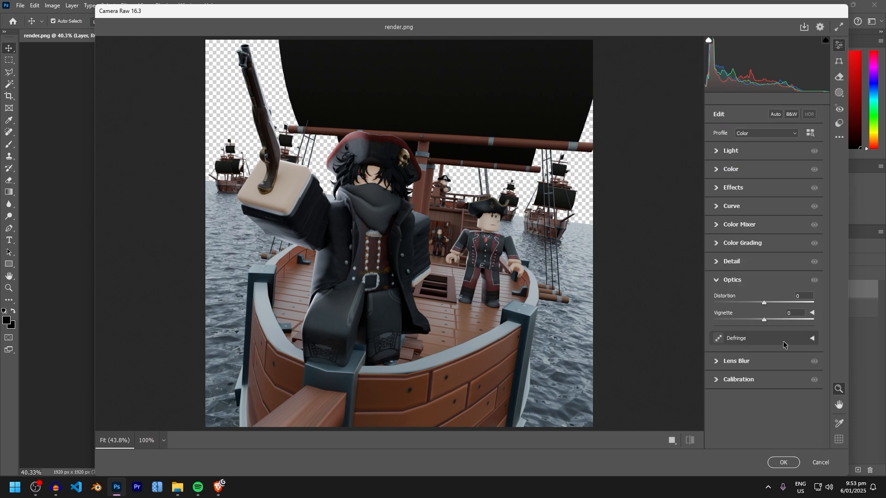
left_click(754, 345)
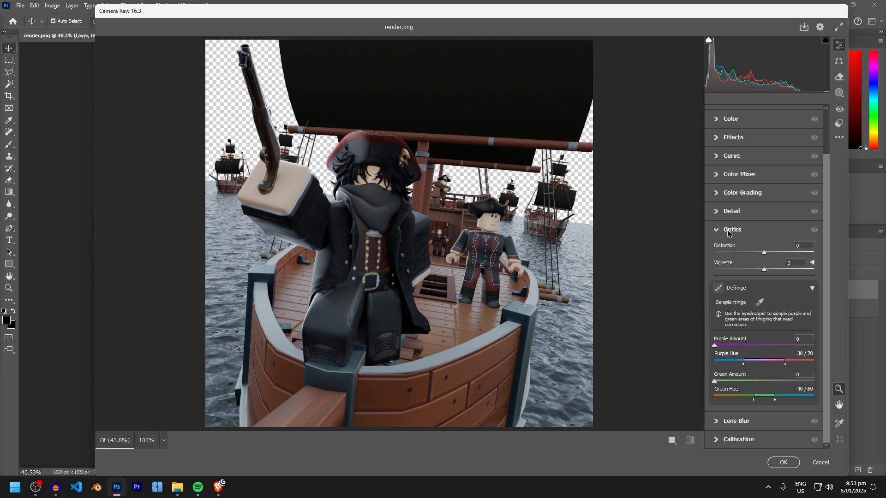
left_click(732, 233)
left_click(732, 281)
left_click(728, 274)
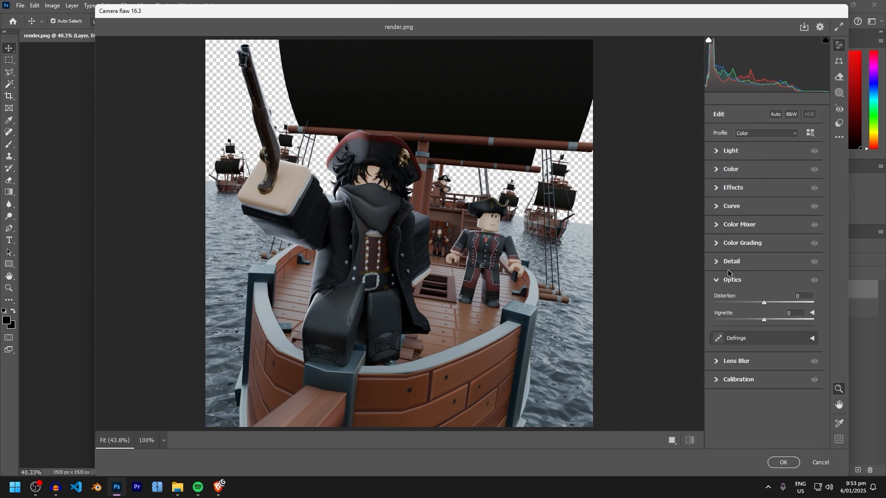
left_click(731, 280)
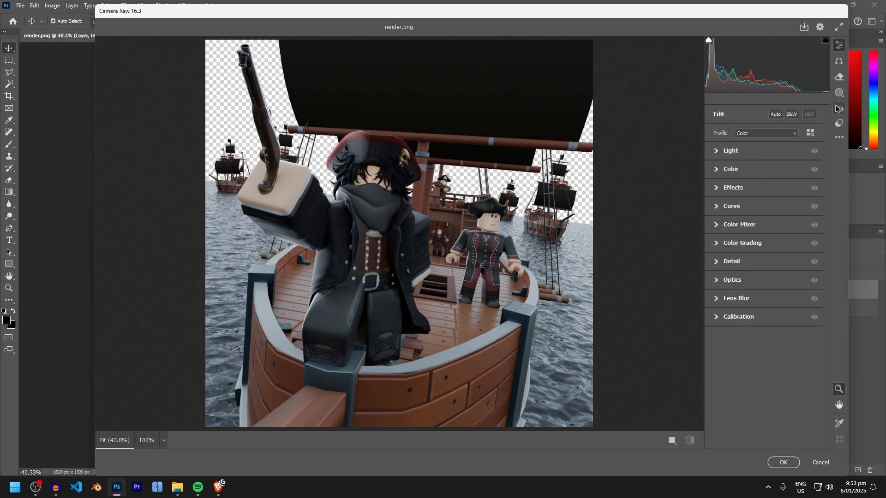
- Try removing the second pirate on the deck with the Remove tool
left_click(839, 77)
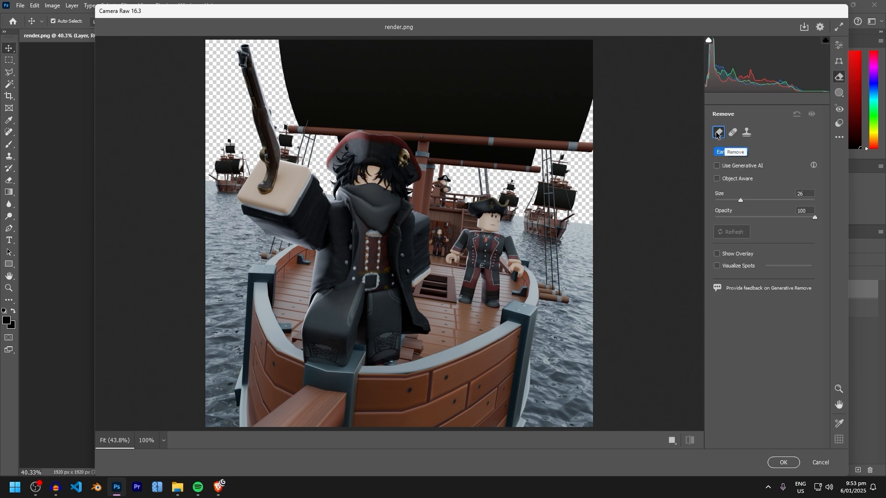
mouse_move(489, 207)
left_mouse_down()
mouse_move(500, 273)
mouse_move(513, 275)
mouse_move(511, 255)
mouse_move(471, 265)
mouse_move(471, 236)
mouse_move(495, 208)
left_mouse_up()
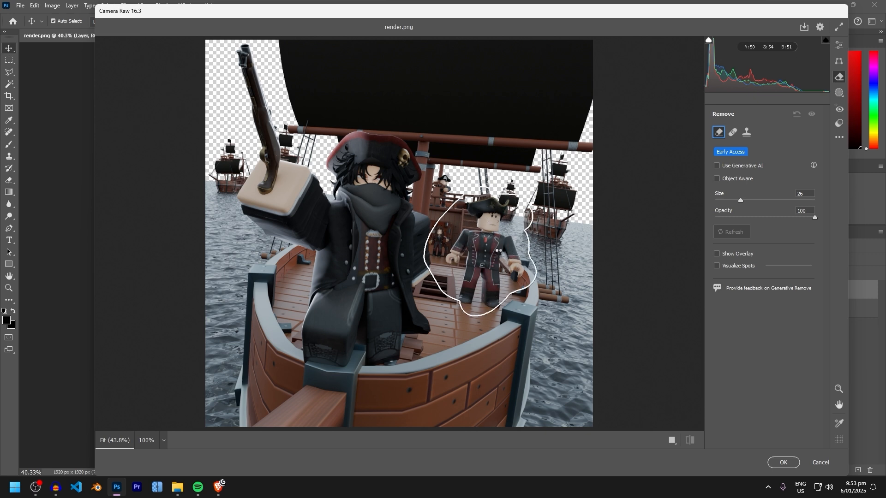
key("ctrl+z")
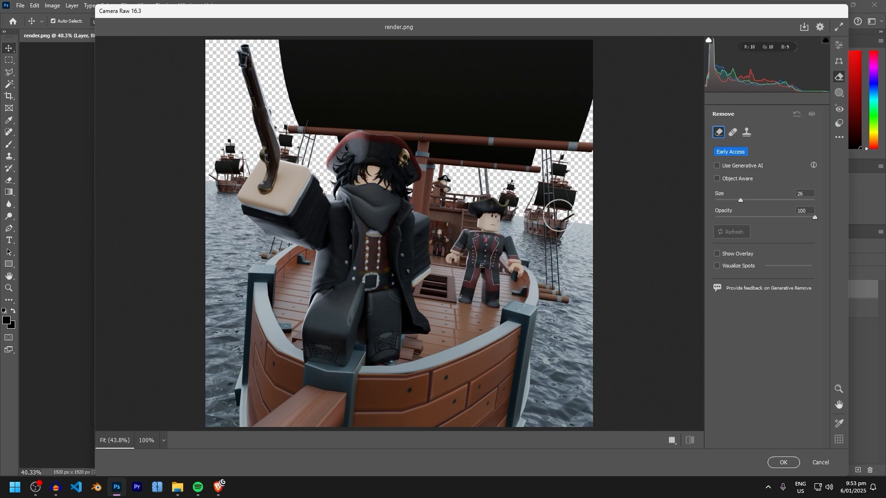
- Look over the masking options and the additional image settings, and preview the render in black and white
left_click(838, 93)
left_click(839, 138)
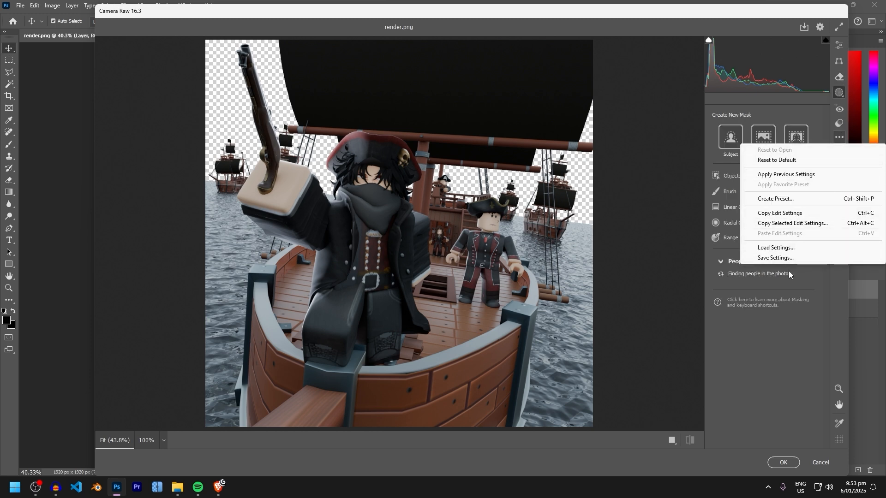
left_click(803, 299)
left_click(839, 46)
left_click(791, 114)
left_click(791, 115)
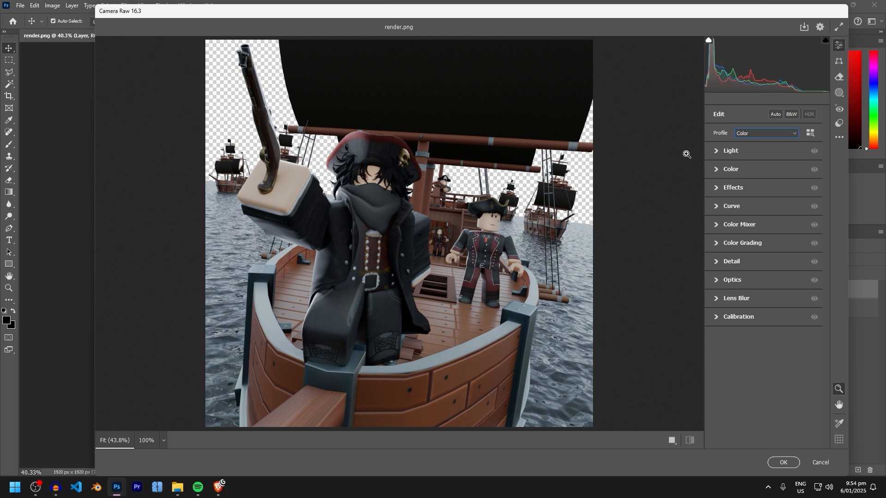
- Examine the adjustments offered under Color Grading, Color Mixer, Light and Color
left_click(735, 243)
left_click(740, 152)
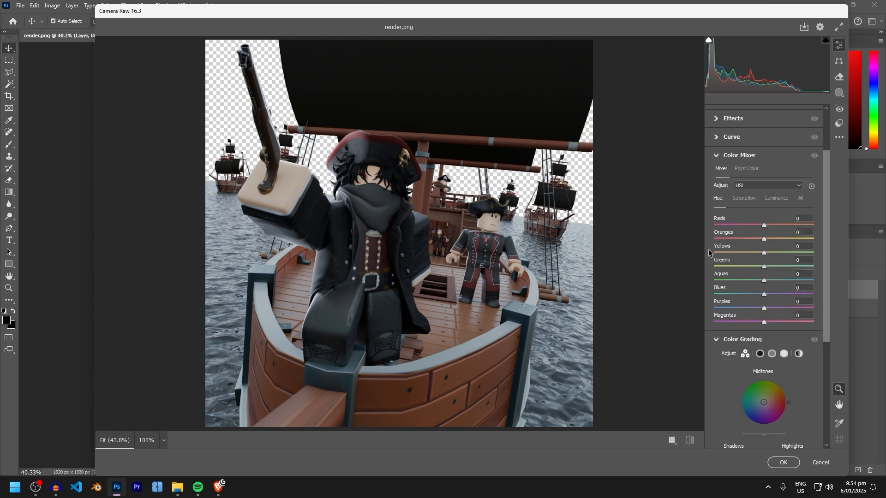
scroll(773, 231, "down", 4)
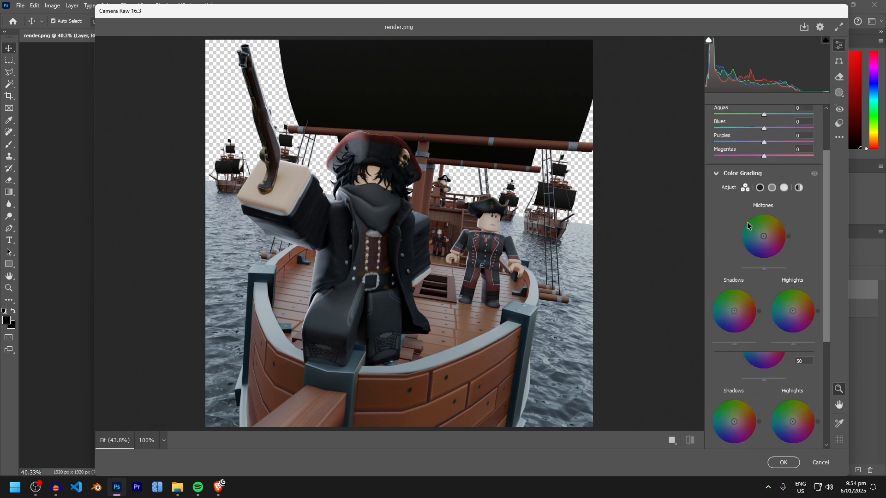
scroll(771, 307, "up", 3)
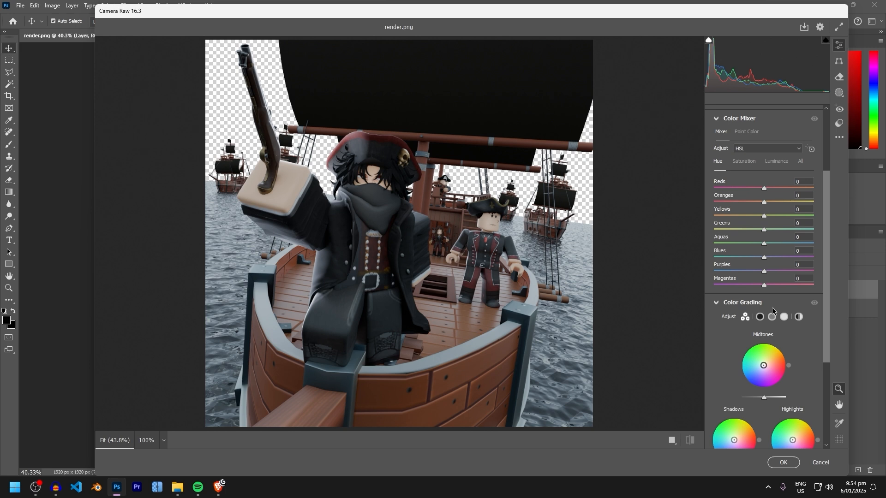
left_click(744, 120)
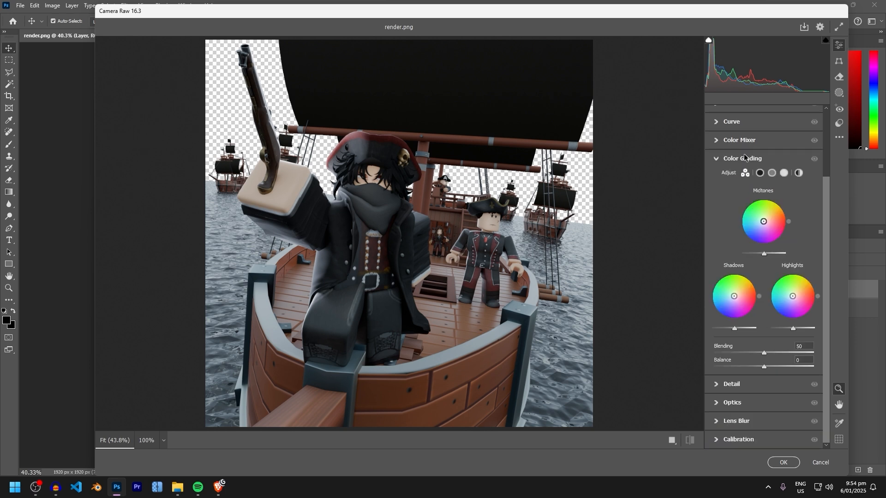
left_click(743, 164)
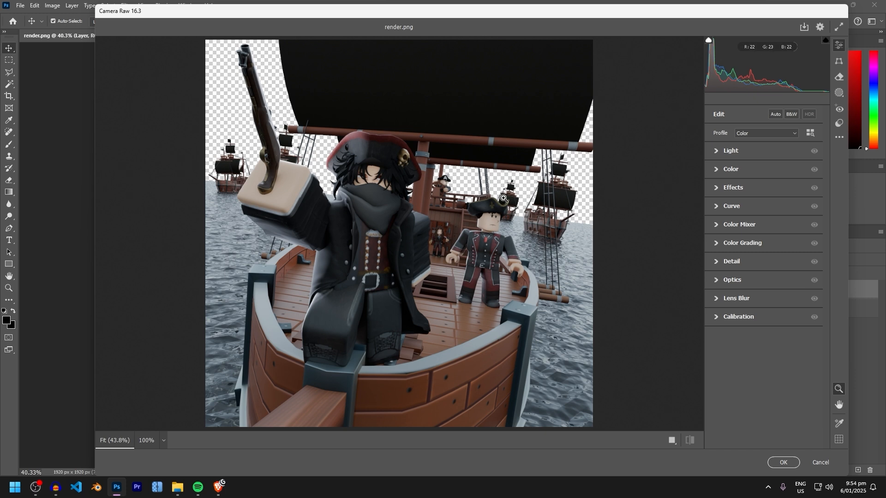
left_click(744, 151)
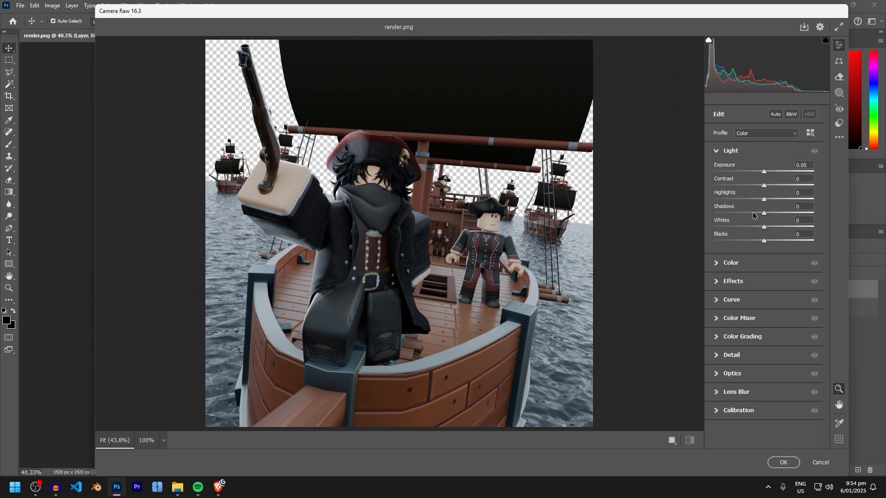
left_click(738, 264)
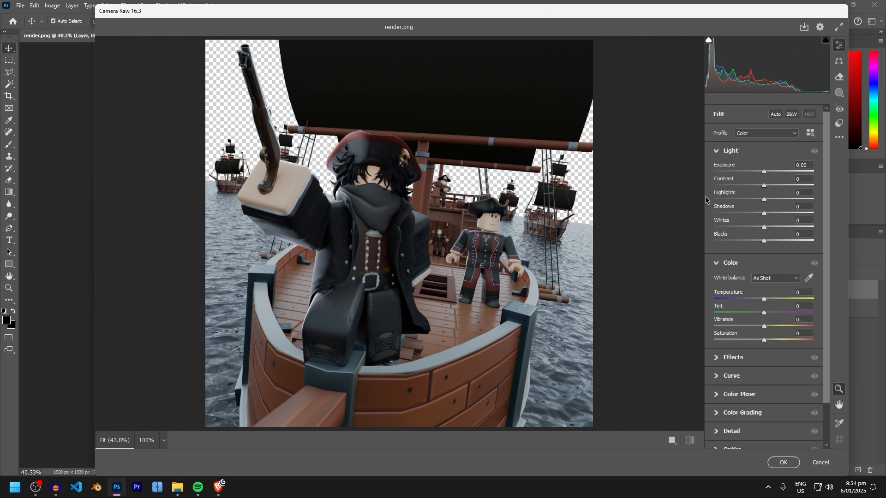
left_click(735, 270)
left_click(734, 157)
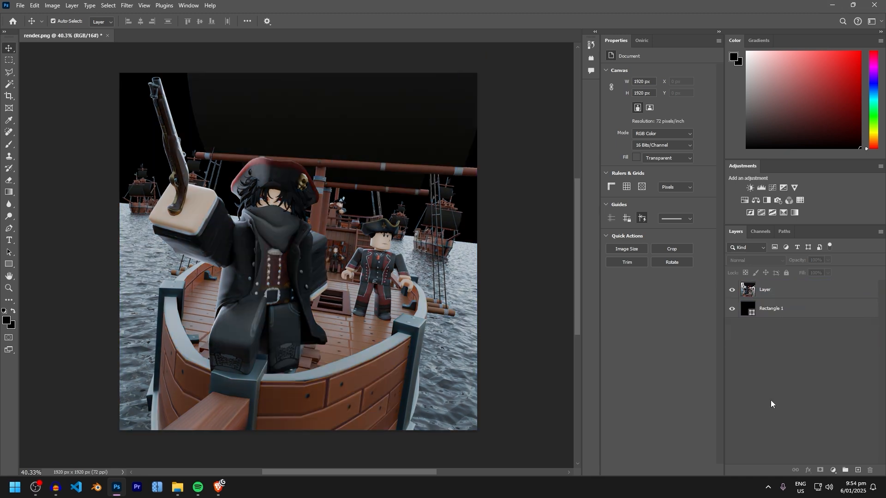
- Convert the ship render layer to a smart object
left_click(546, 224)
left_click(771, 305)
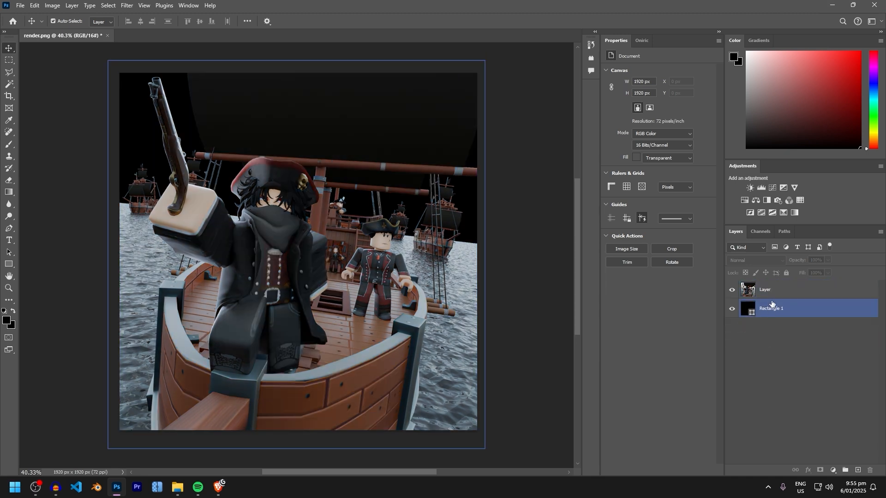
left_click(787, 291)
left_click(783, 295)
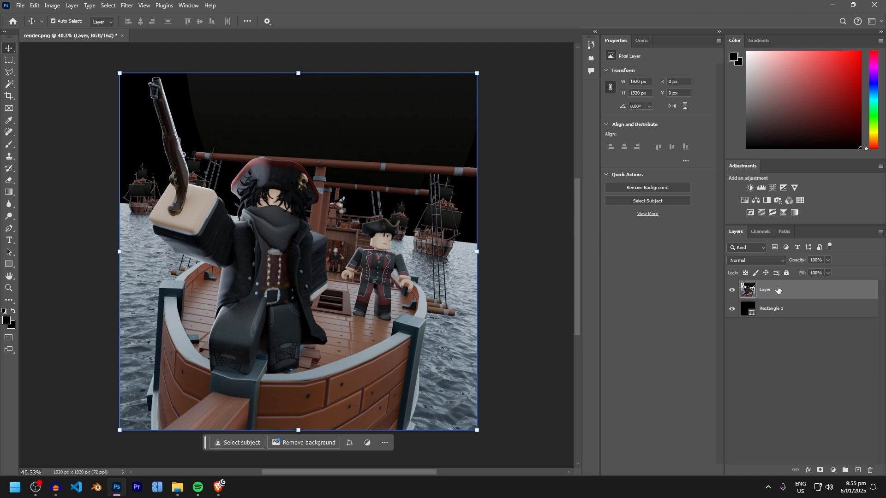
right_click(783, 290)
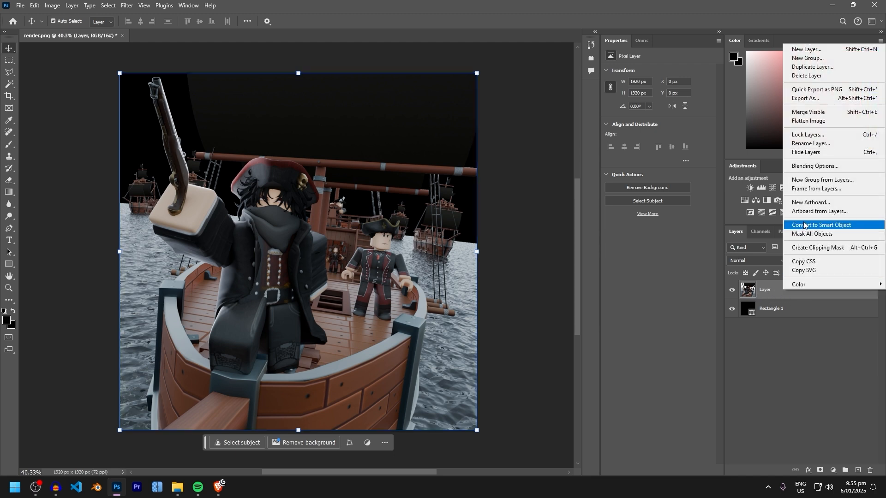
left_click(828, 226)
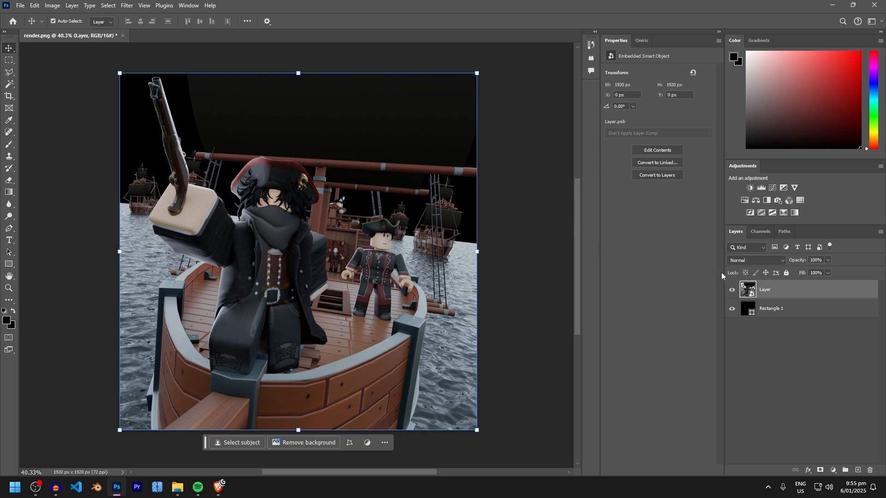
- Apply the Camera Raw Filter to the smart object with Exposure set to +1.70
left_click(126, 5)
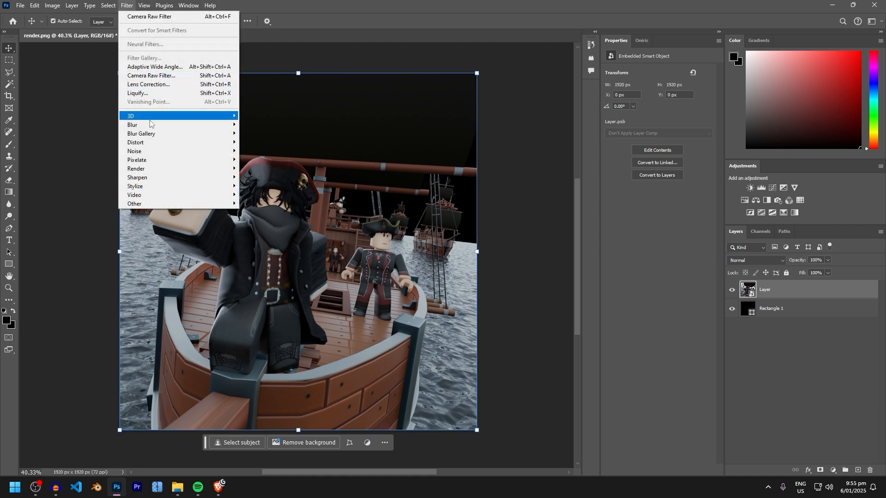
left_click(152, 75)
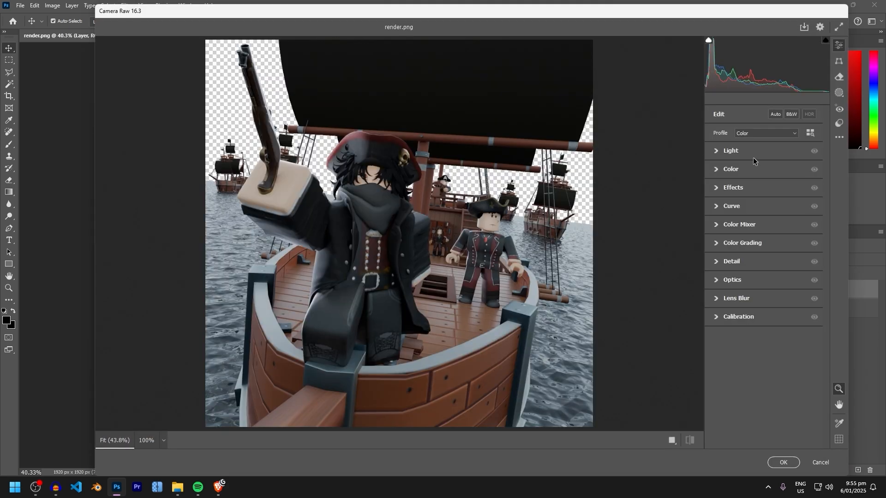
left_click(729, 153)
left_click(781, 171)
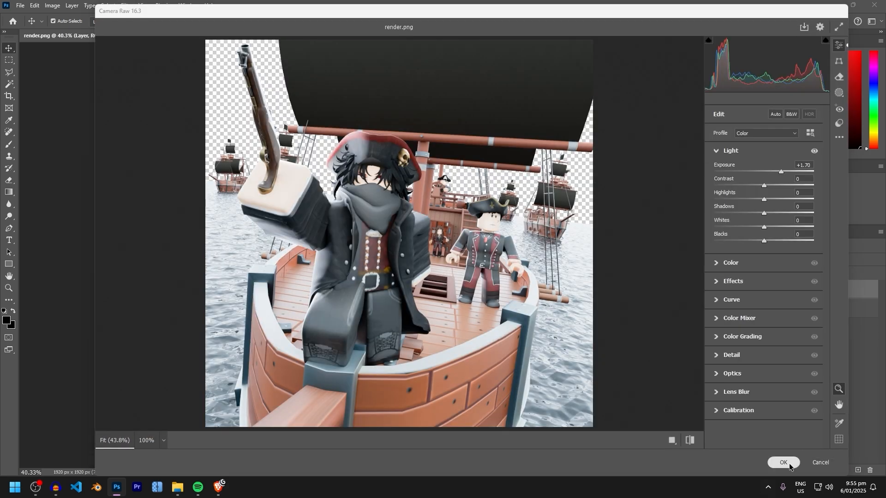
left_click(784, 462)
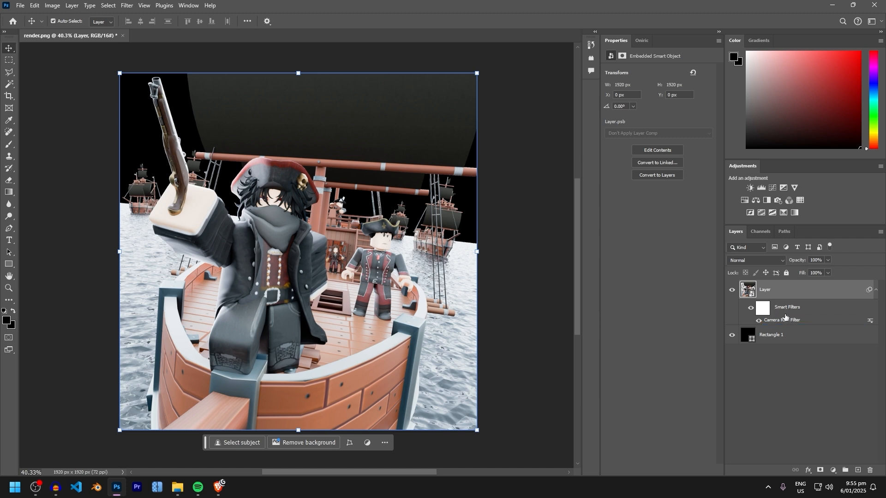
- Reopen the Camera Raw smart filter on the ship layer and set its Exposure to +0.50
mouse_move(780, 322)
left_mouse_down()
mouse_move(807, 345)
mouse_move(855, 468)
mouse_move(781, 320)
mouse_move(841, 386)
mouse_move(872, 470)
mouse_move(788, 325)
left_mouse_up()
double_click(787, 324)
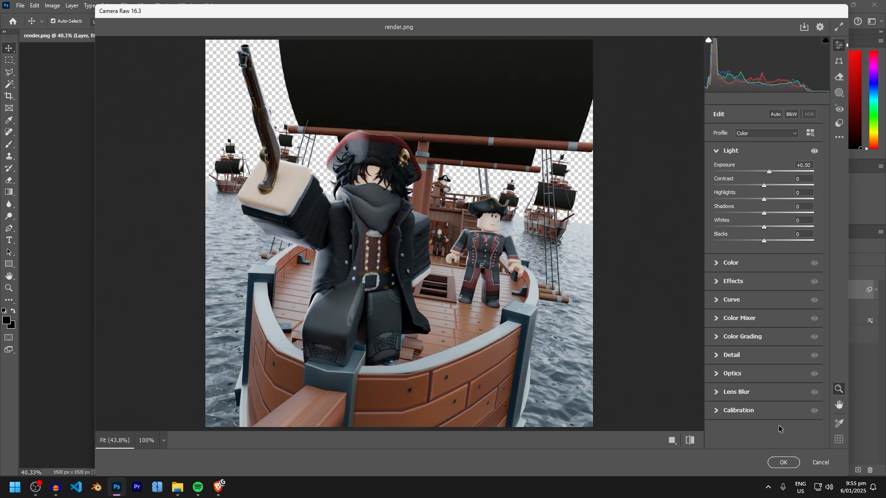
left_click(787, 466)
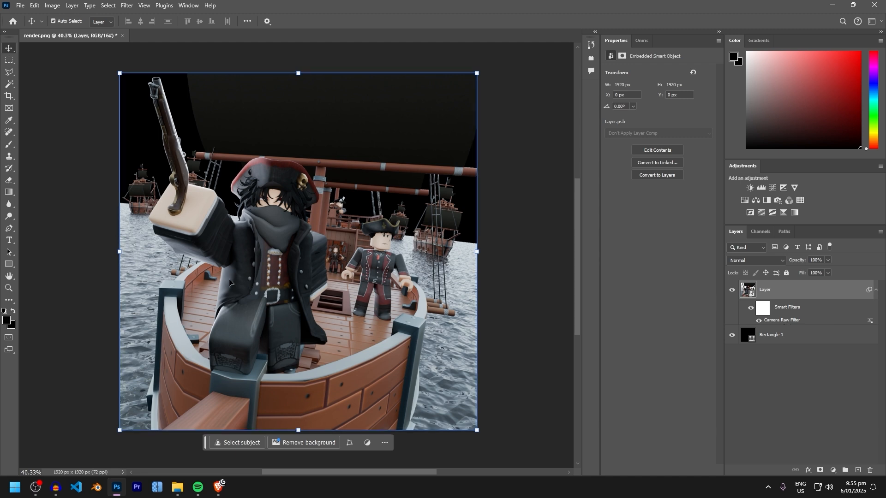
- Toggle the Camera Raw smart filter off and on to compare, and delete it from the ship layer
left_click(759, 321)
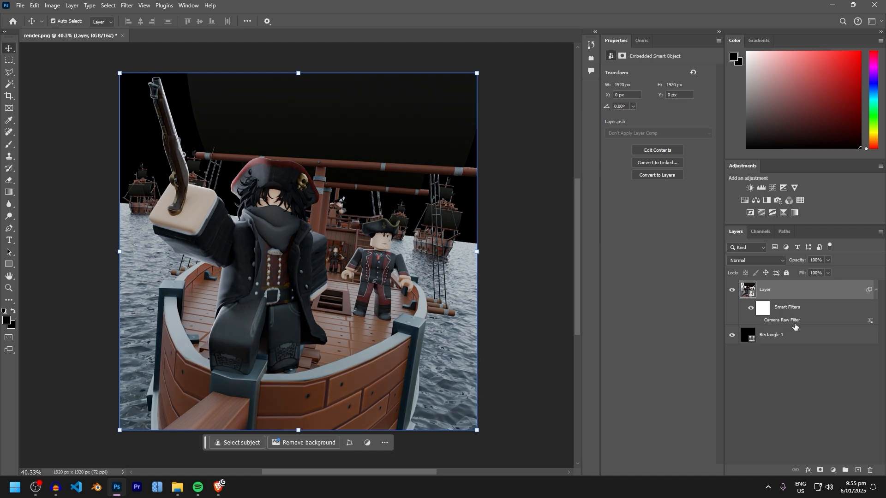
left_click(759, 321)
left_click_drag(842, 448, 870, 471)
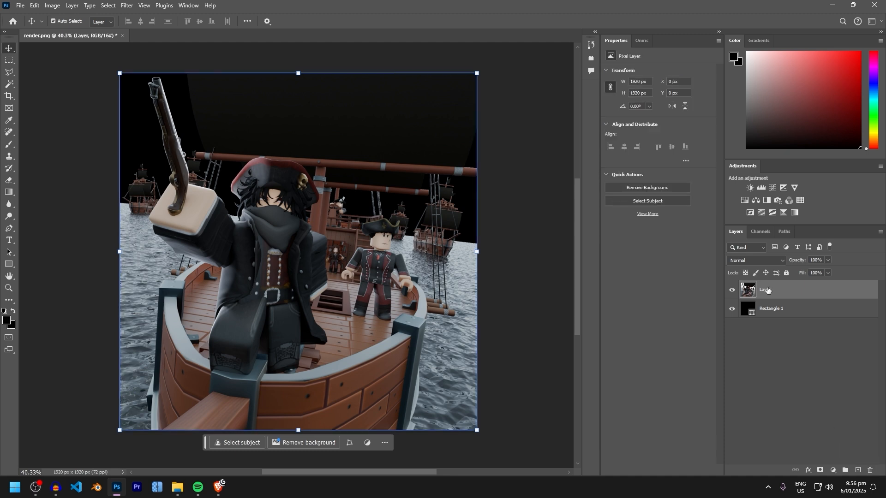
- Rasterize the ship layer and apply the Camera Raw Filter directly to it with a raised Exposure
right_click(827, 403)
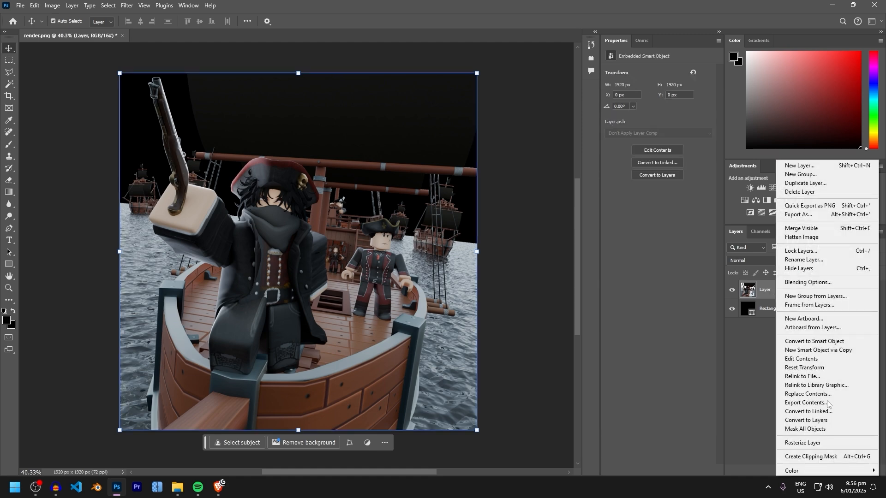
left_click(802, 443)
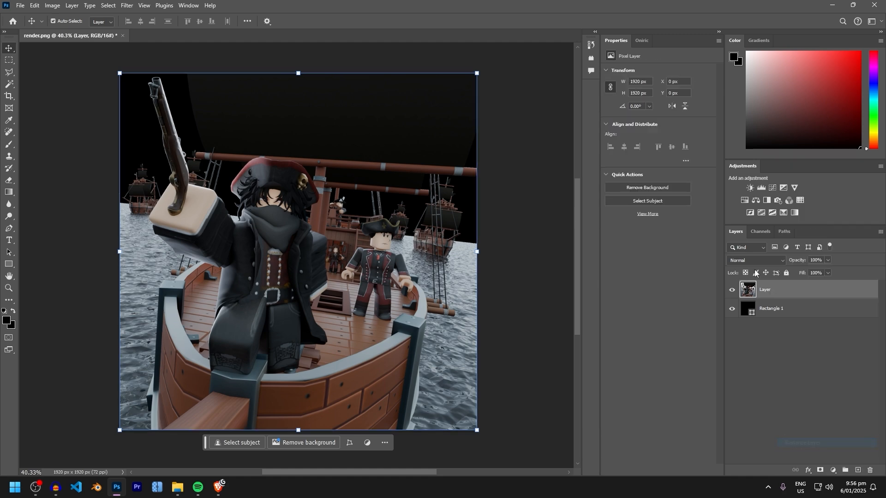
left_click(127, 5)
left_click(146, 75)
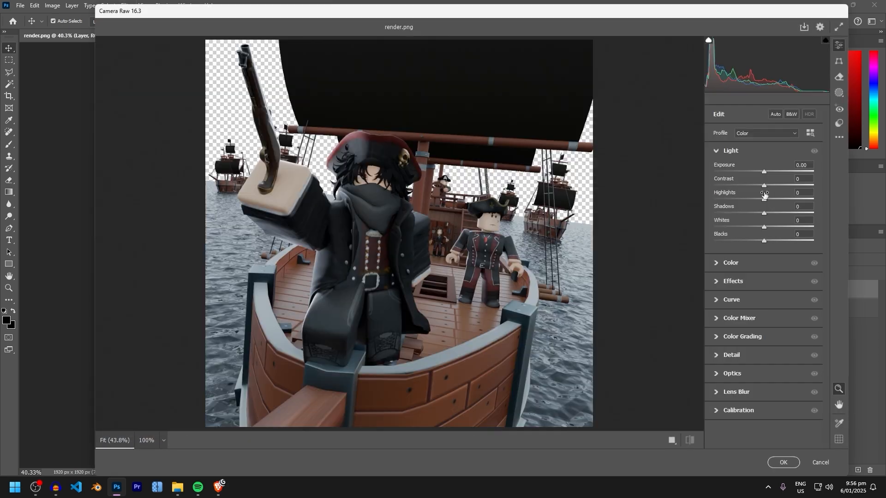
left_click(745, 185)
left_click(779, 171)
left_click(792, 463)
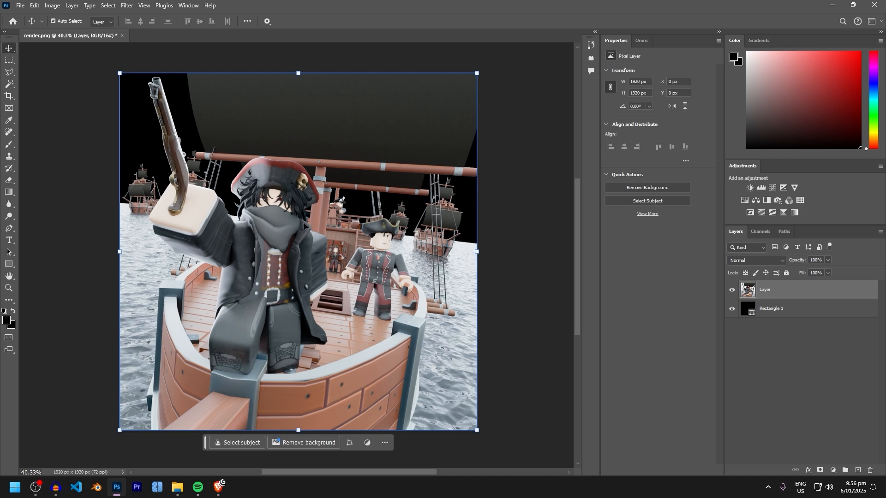
- Inspect the rasterized ship layer for editable filters and undo the Camera Raw Filter applied directly to it
left_click(530, 331)
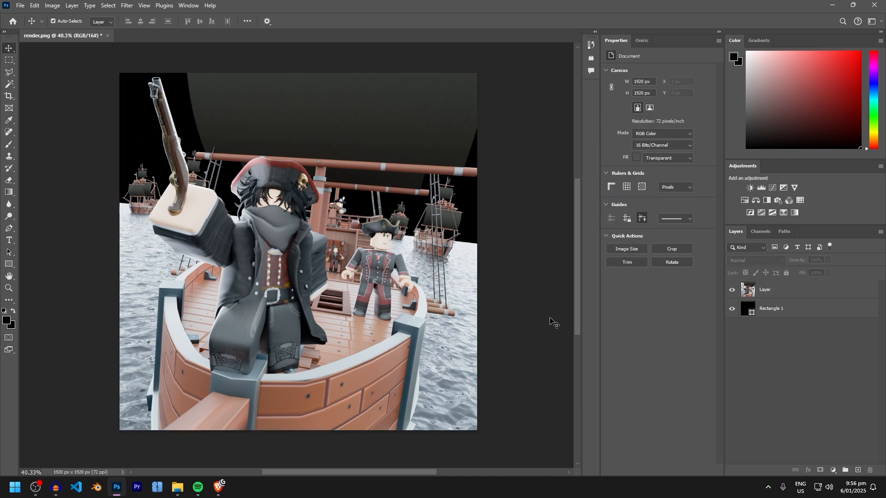
left_click(741, 305)
left_click(743, 294)
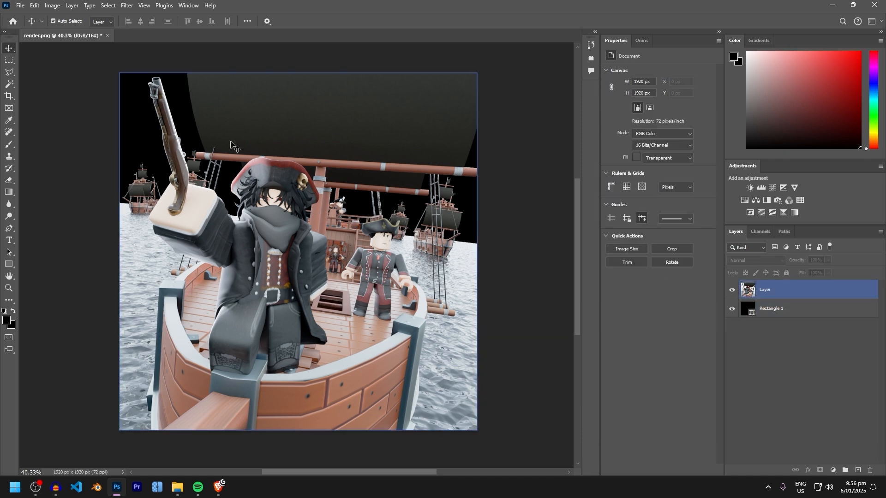
scroll(218, 234, "up", 6)
scroll(218, 235, "down", 6)
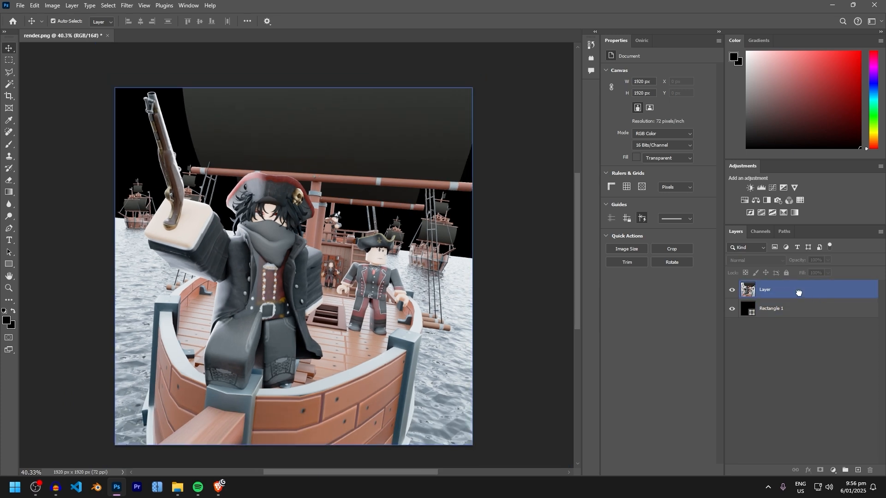
left_click(319, 156)
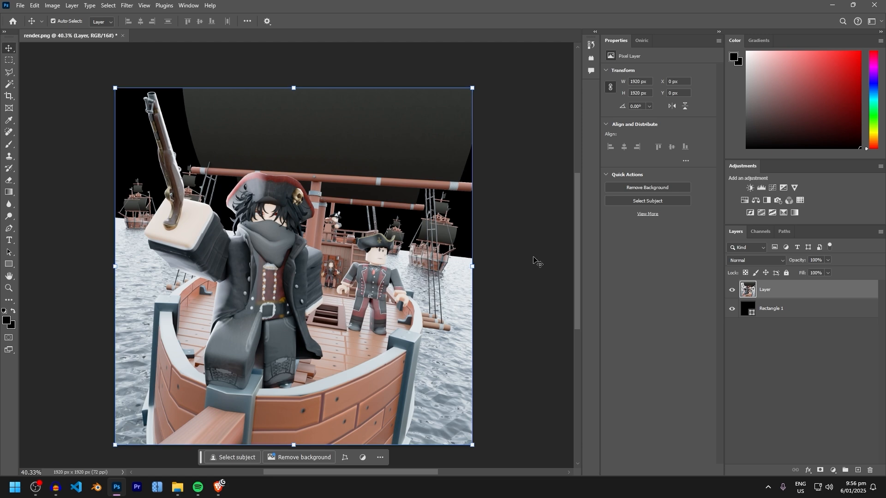
key("ctrl+z")
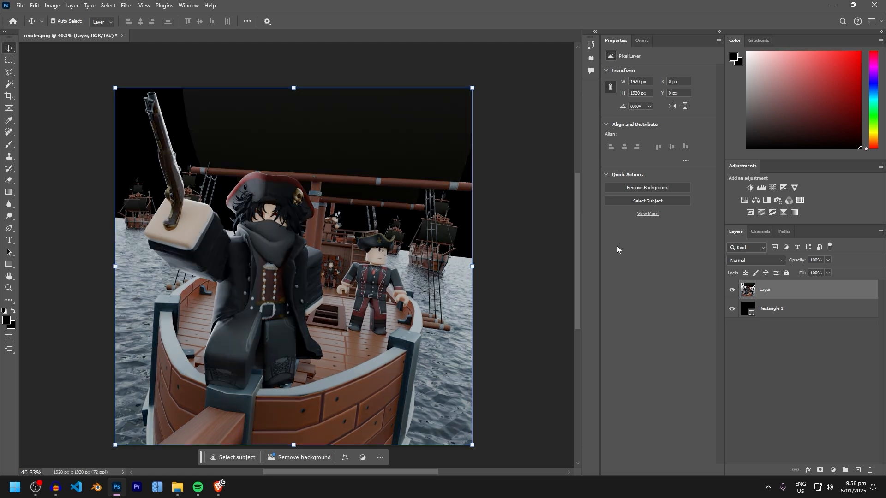
- Convert the ship layer to a smart object and open its Light adjustments in the Camera Raw Filter
right_click(781, 290)
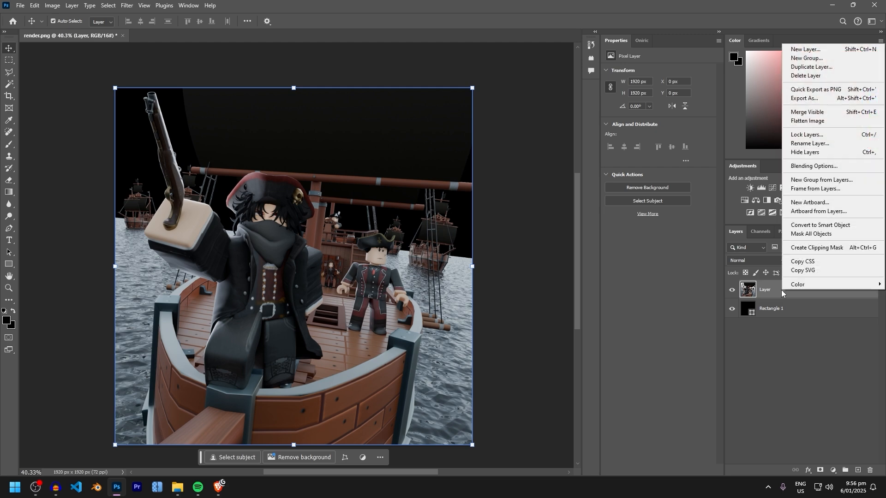
left_click(830, 224)
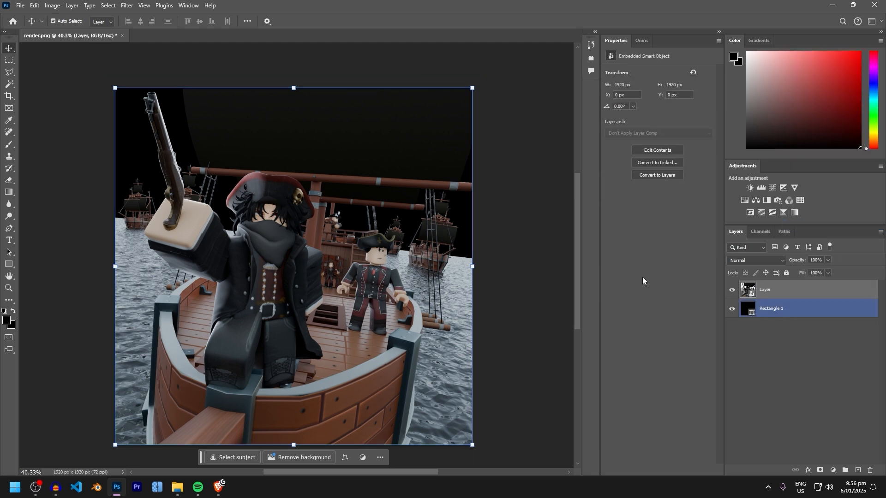
scroll(327, 242, "down", 1)
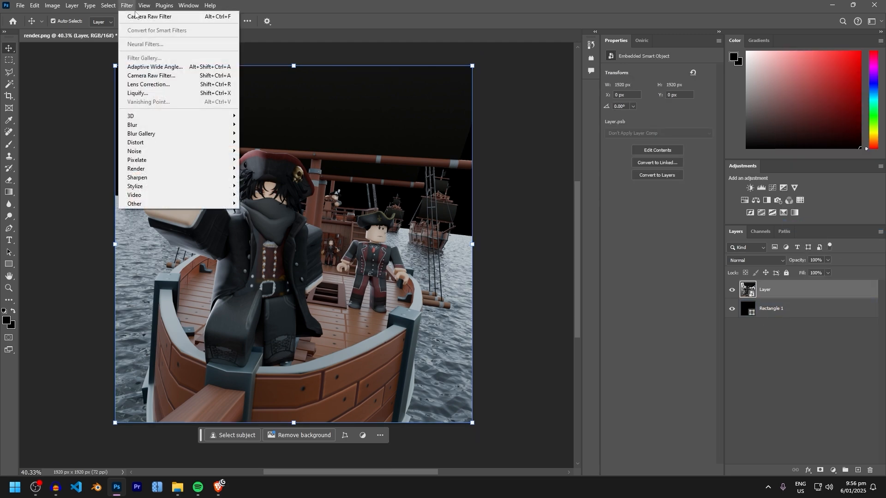
left_click(148, 76)
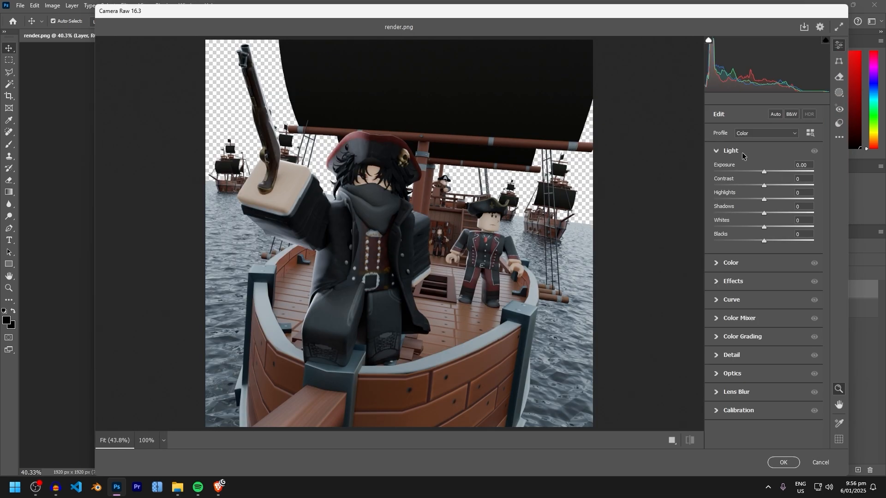
left_click(743, 157)
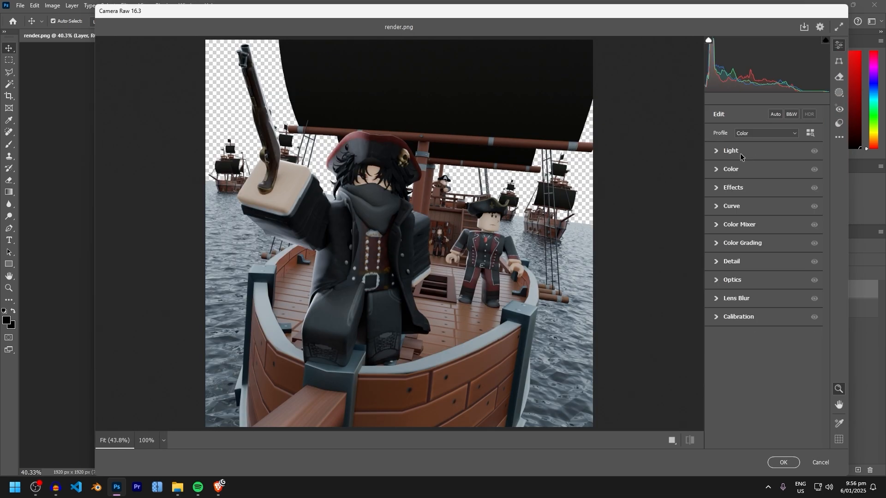
left_click(727, 152)
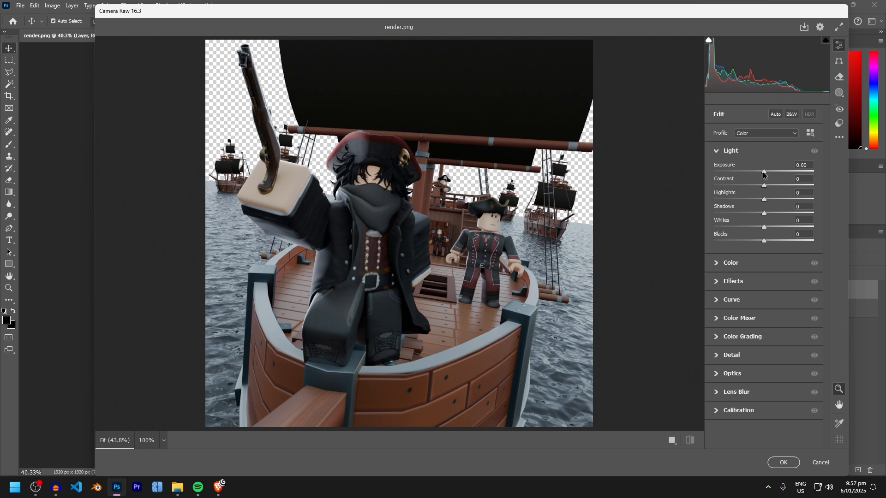
- Set the render's Exposure to +0.30
mouse_move(763, 173)
left_mouse_down()
mouse_move(831, 173)
mouse_move(741, 178)
mouse_move(775, 174)
mouse_move(755, 173)
mouse_move(767, 181)
left_mouse_up()
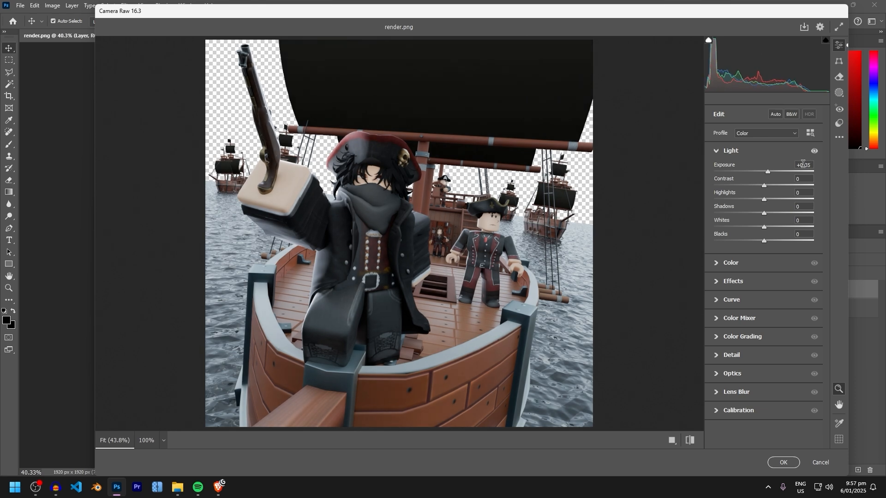
left_click_drag(768, 173, 769, 174)
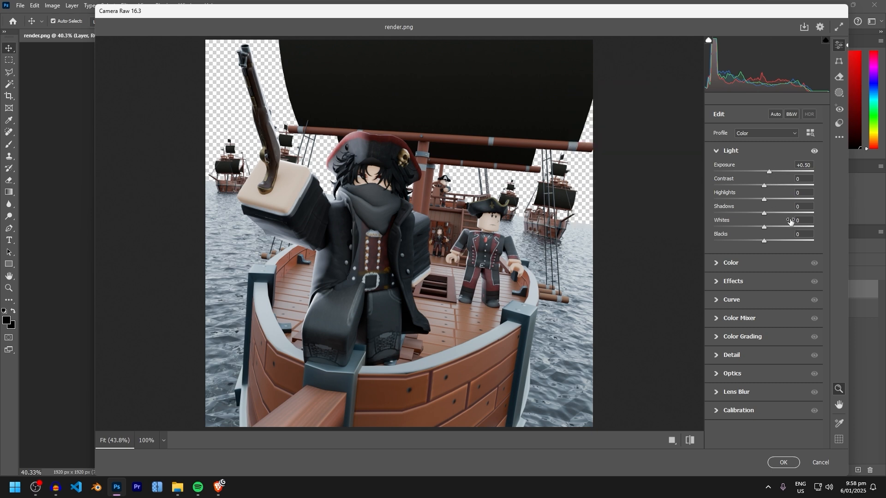
mouse_move(791, 222)
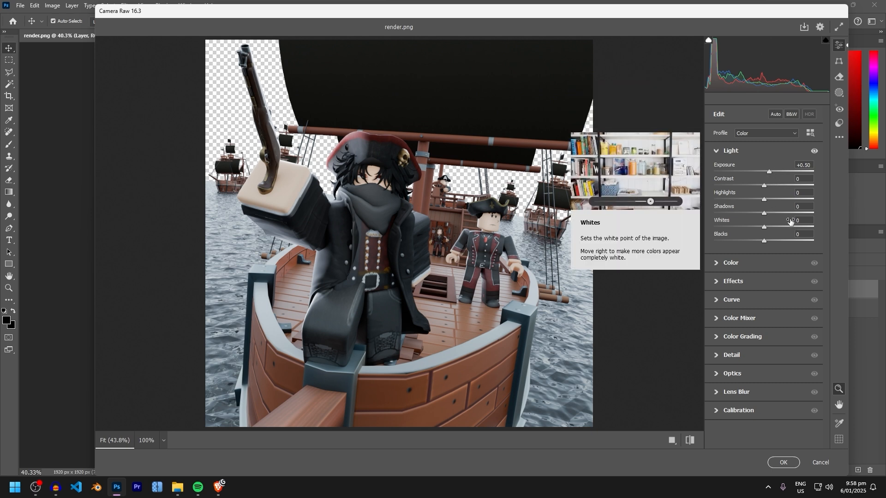
left_click_drag(769, 174, 767, 174)
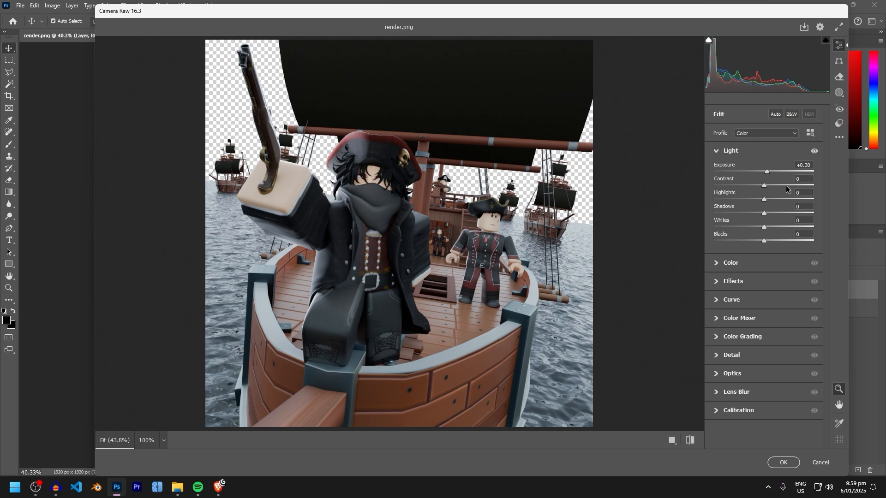
- Try Contrast at +100, +11 and +67, checking the detail in the character's dark coat up close
left_click_drag(764, 187, 795, 185)
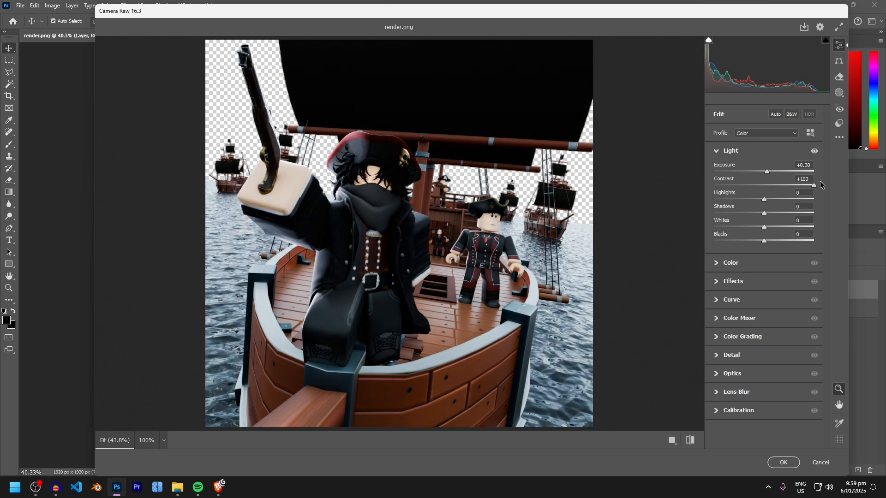
scroll(436, 216, "up", 5)
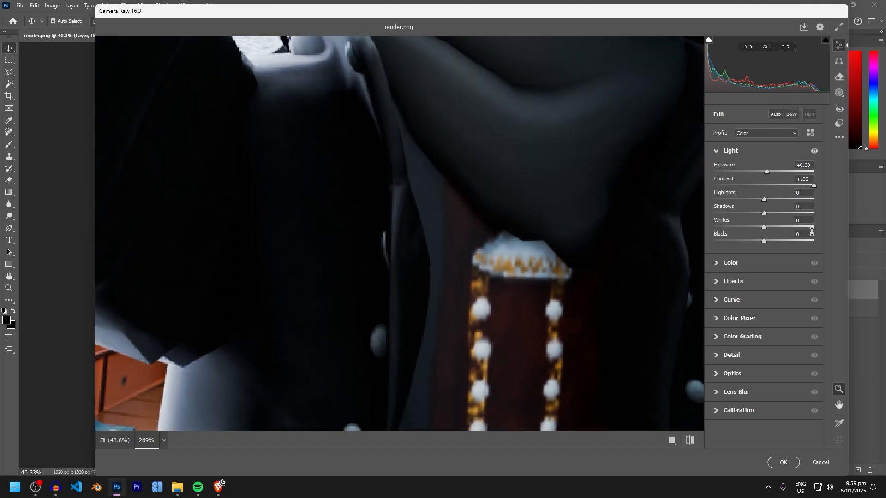
left_click(769, 186)
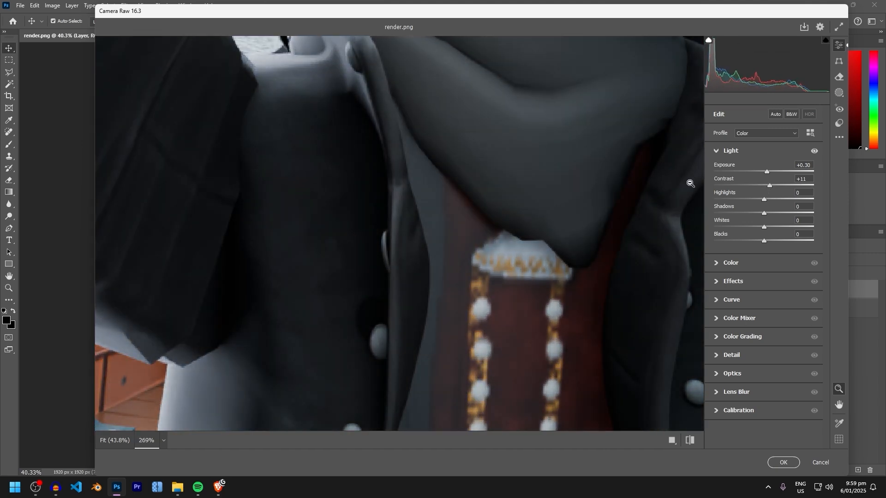
left_click_drag(769, 186, 797, 185)
scroll(518, 212, "down", 2)
scroll(518, 211, "down", 6)
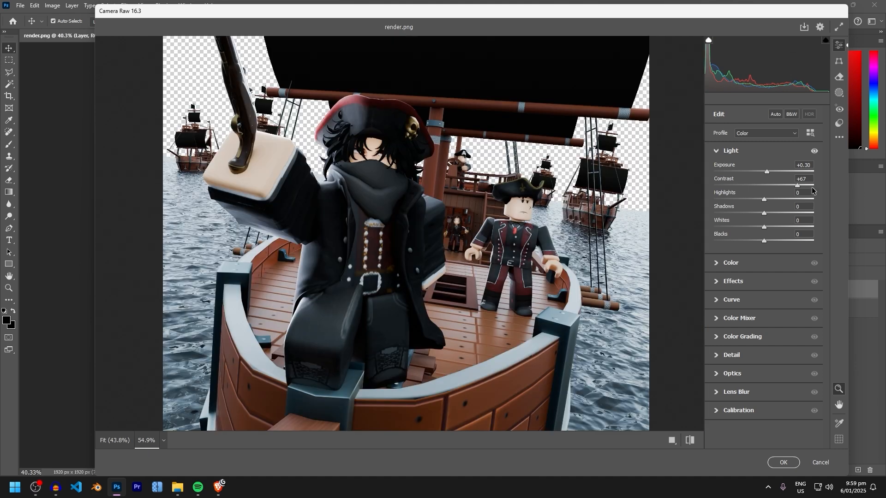
- Try Contrast at -100 on the whole render and return it to 0
left_click_drag(798, 186, 712, 185)
scroll(375, 204, "down", 3)
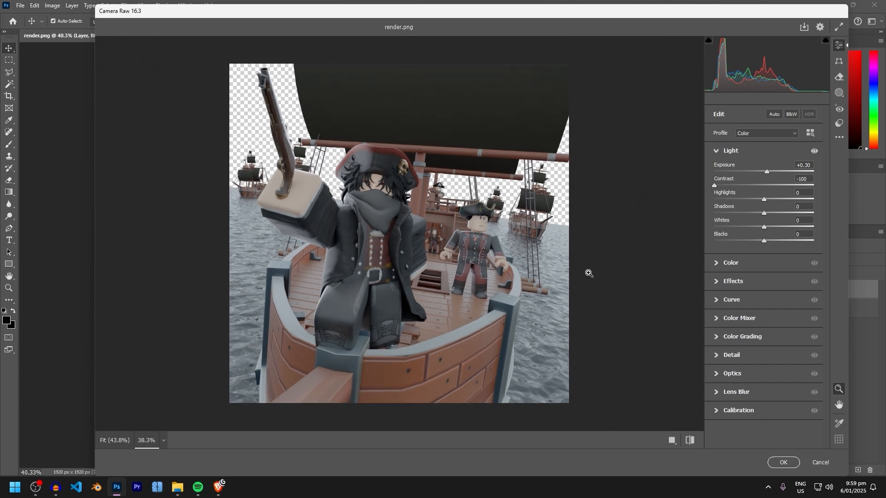
left_click(767, 186)
mouse_move(767, 187)
left_mouse_down()
mouse_move(751, 190)
mouse_move(765, 194)
left_mouse_up()
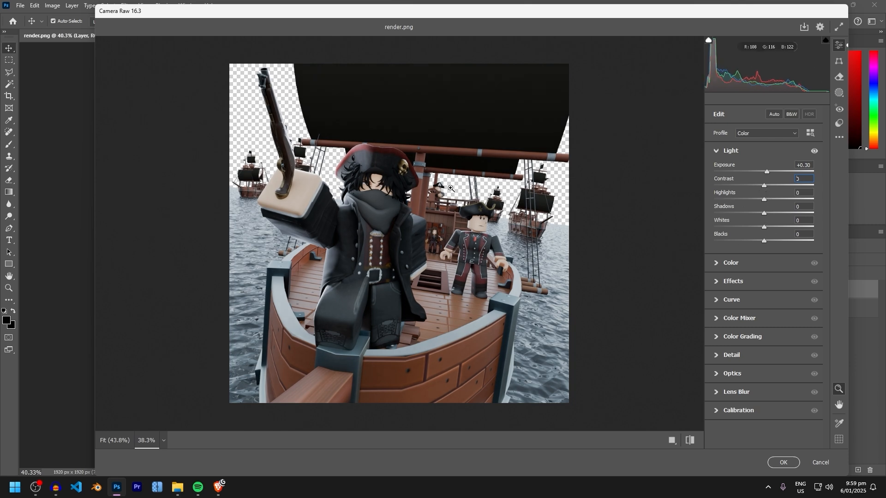
- Test a Contrast of +48 on the characters' clothing up close, and settle on a Contrast of +10
scroll(343, 217, "up", 3)
scroll(342, 217, "up", 3)
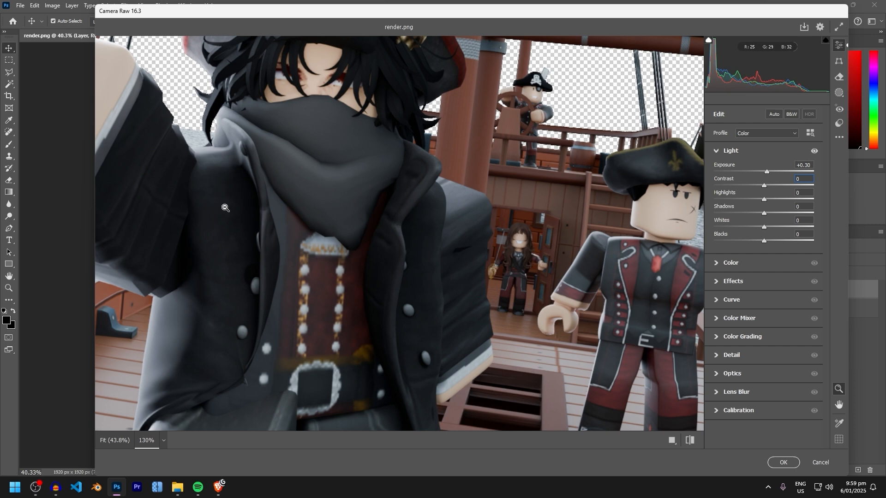
left_click_drag(766, 183, 789, 188)
scroll(515, 261, "down", 3)
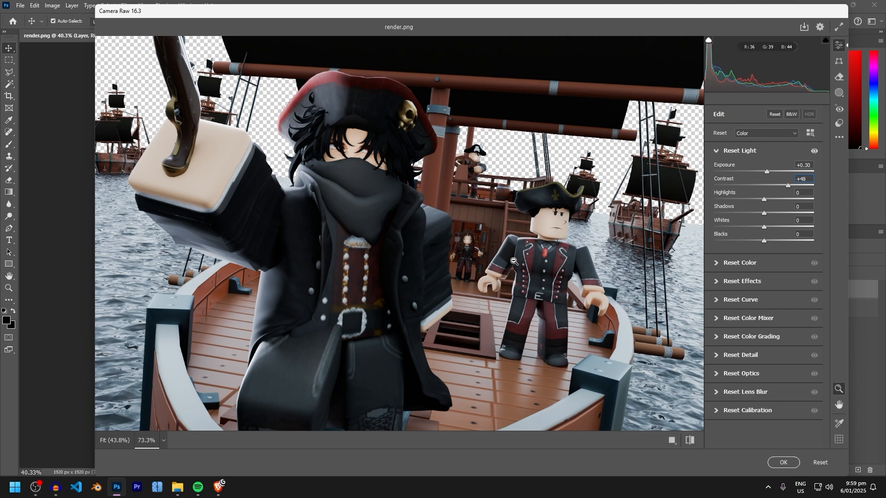
scroll(401, 249, "up", 3)
scroll(294, 220, "down", 5)
scroll(293, 220, "down", 3)
left_click_drag(788, 185, 769, 188)
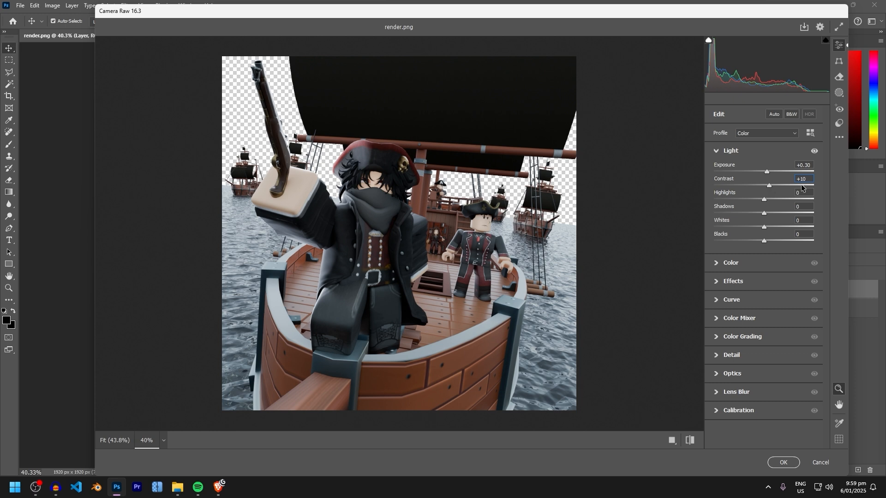
- Try Blacks at +54, and set Blacks to +2 and Highlights to +27
left_click(764, 199)
left_click_drag(764, 240, 790, 240)
left_click(765, 213)
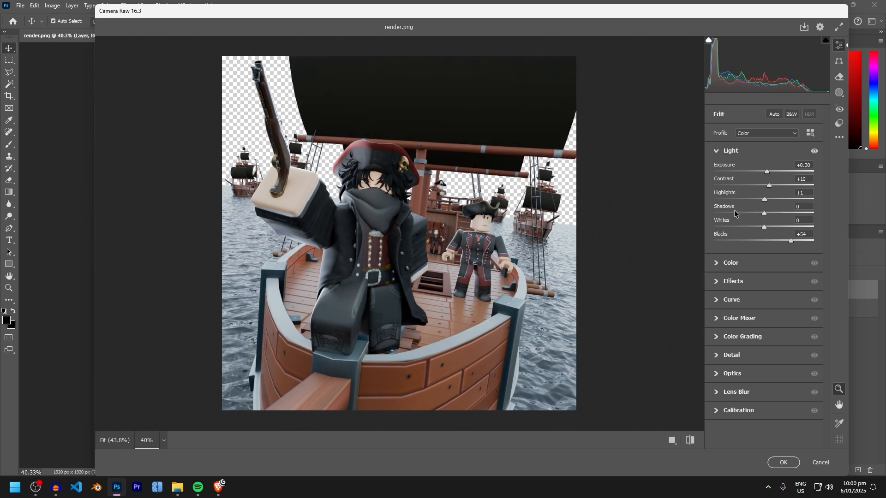
left_click(765, 240)
left_click(765, 241)
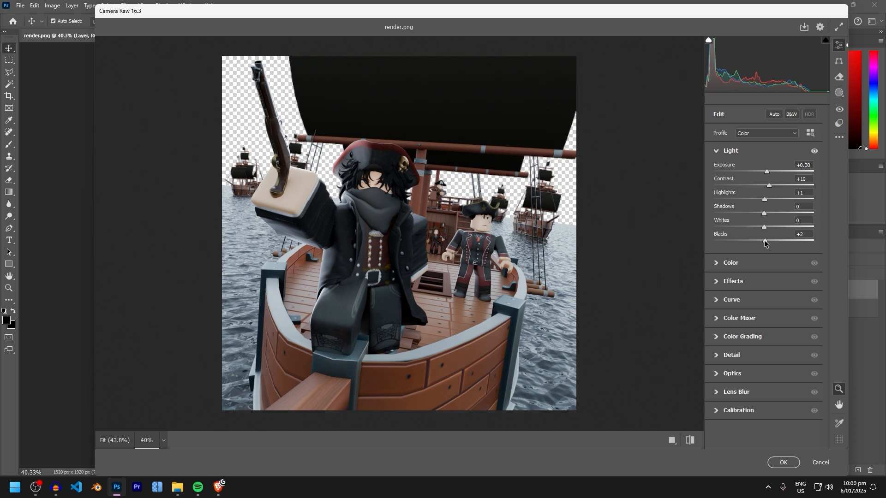
left_click(778, 200)
left_click(777, 200)
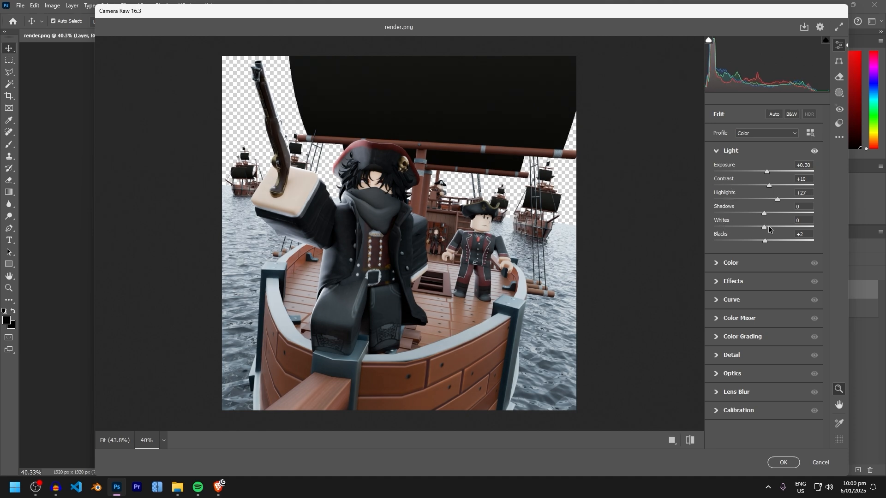
- Reset Highlights and Blacks to 0 and inspect the second character's face and clothing up close
left_click(764, 226)
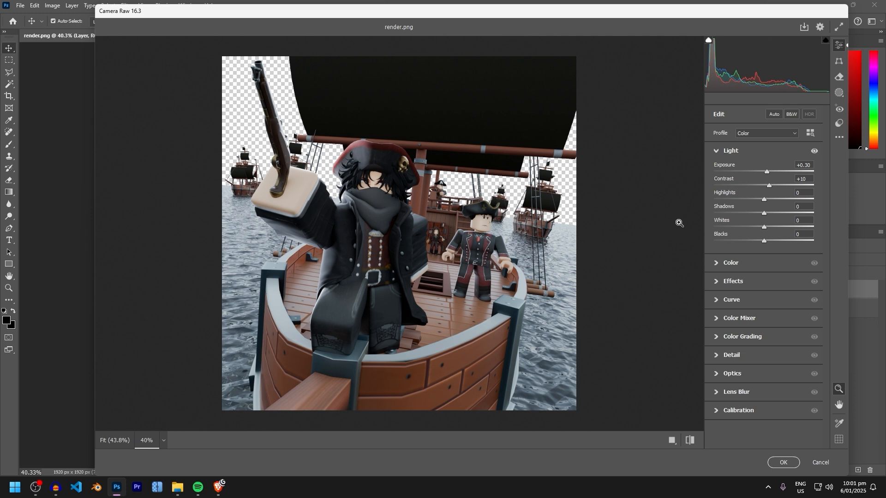
left_click_drag(478, 235, 549, 234)
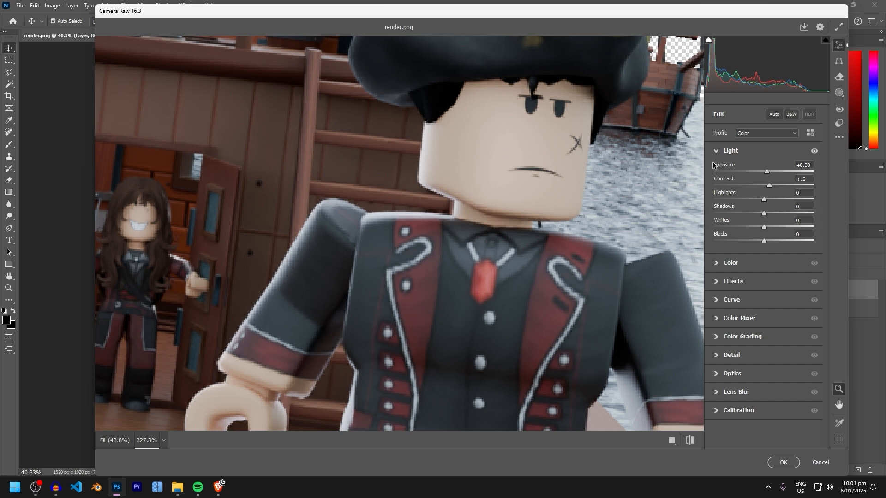
key("ctrl+0")
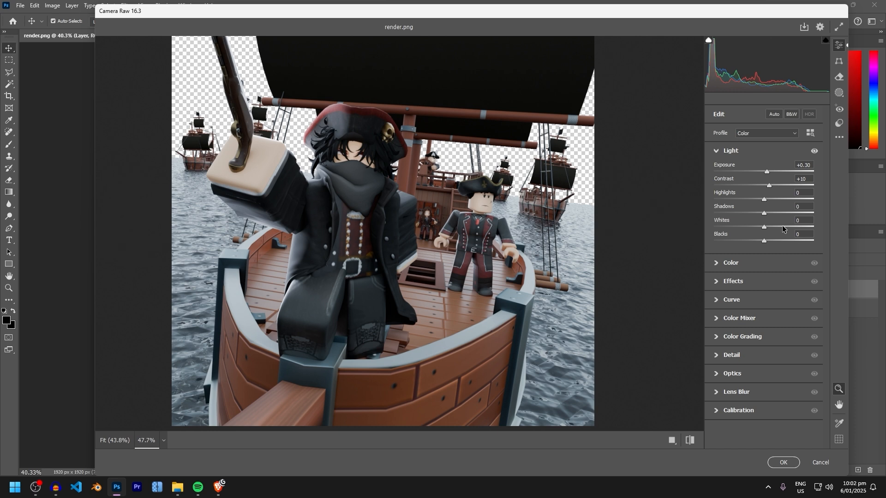
- Try Highlights at -1, Shadows at +25, Whites at +40 and Blacks at +40, and test Shadows at -75
left_click_drag(762, 202, 777, 213)
left_click_drag(771, 243, 783, 241)
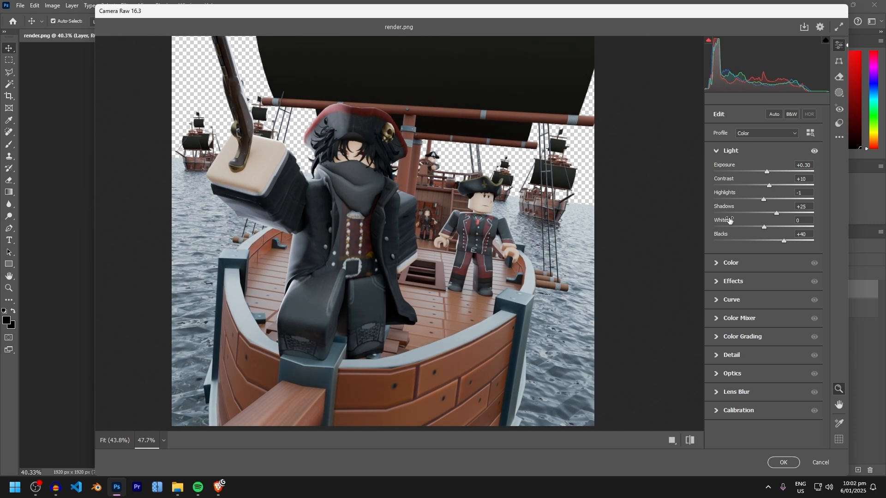
left_click_drag(767, 229, 784, 231)
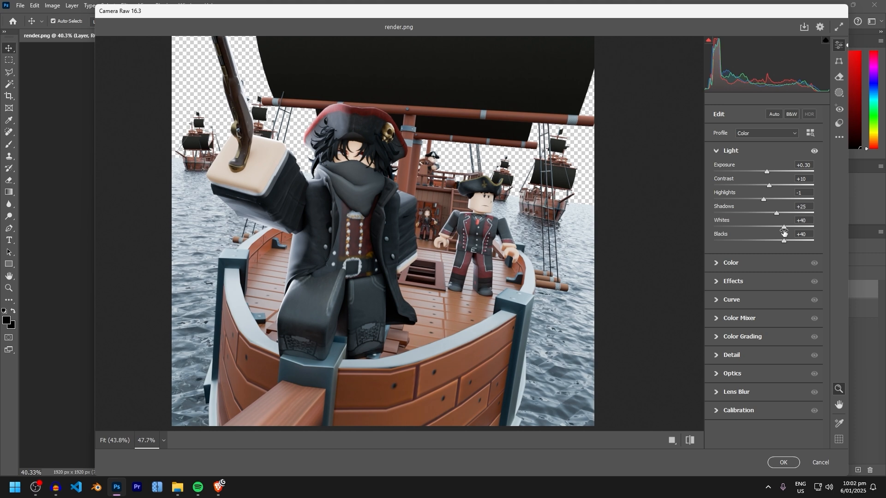
mouse_move(764, 200)
left_mouse_down()
mouse_move(777, 199)
mouse_move(778, 241)
mouse_move(756, 213)
left_mouse_up()
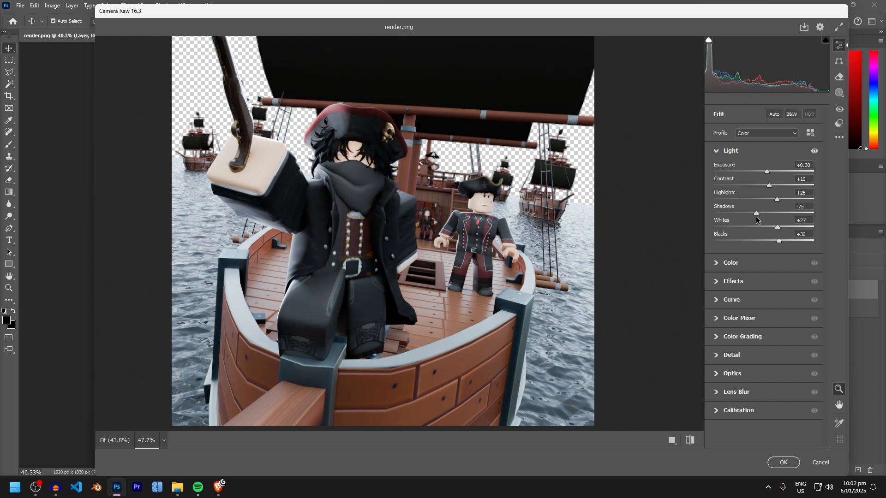
- Set Highlights to +14, Whites to -8 and Blacks to +23, and reset Shadows to 0
key("ctrl+z")
left_click_drag(778, 241, 762, 227)
left_click_drag(778, 199, 763, 213)
double_click(762, 213)
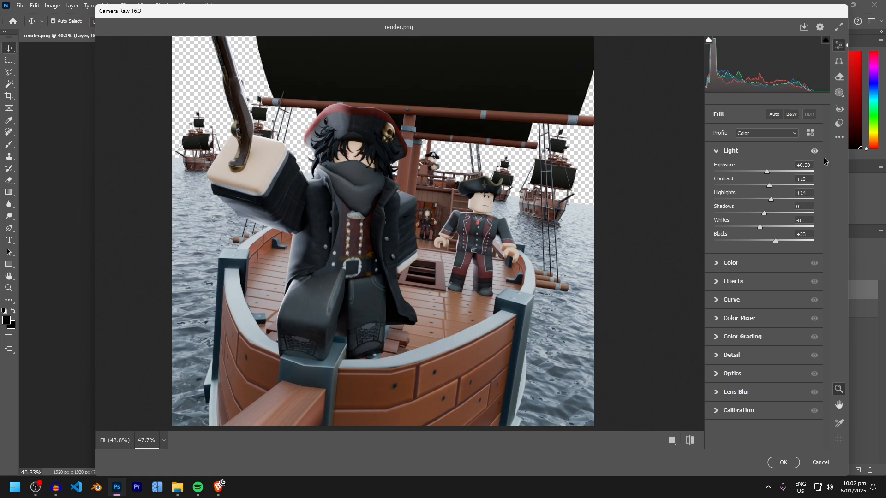
- Toggle the Light adjustments off and on repeatedly to compare the render before and after
left_click(815, 151)
left_click(814, 152)
left_click(814, 152)
left_click(814, 151)
left_click(814, 152)
left_click(815, 152)
left_click(813, 152)
left_click(814, 152)
left_click(813, 152)
left_click(813, 152)
left_click(814, 152)
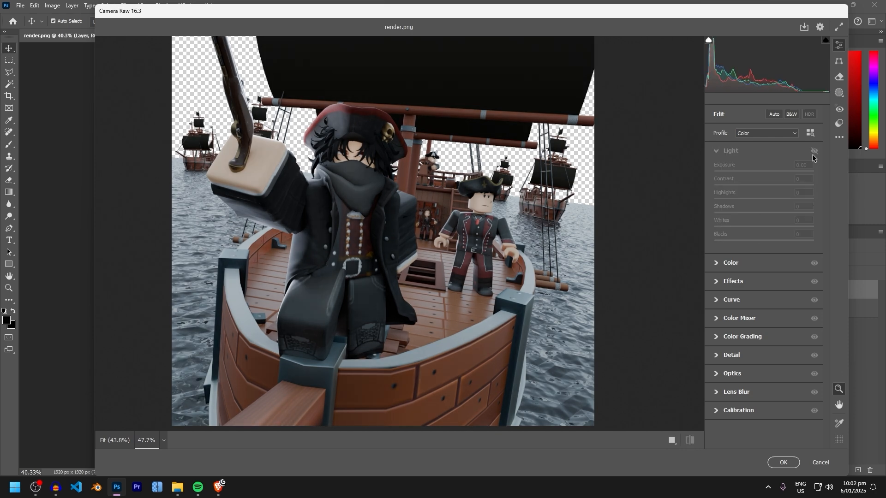
left_click(814, 152)
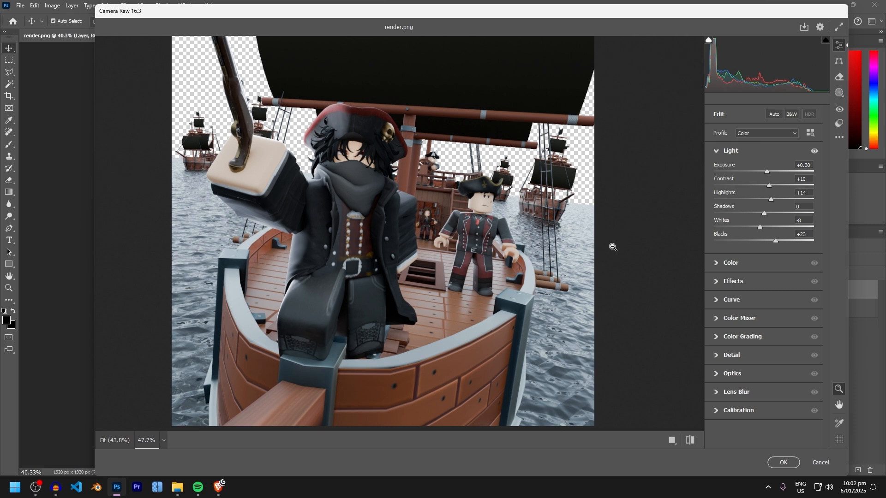
- Try a Temperature of -4 and a Tint of -12 in the Color settings
left_click(741, 266)
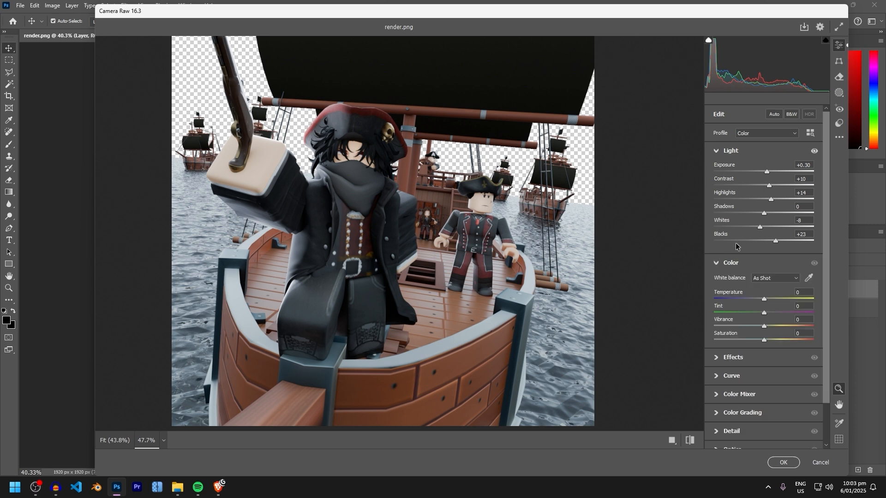
scroll(748, 283, "down", 2)
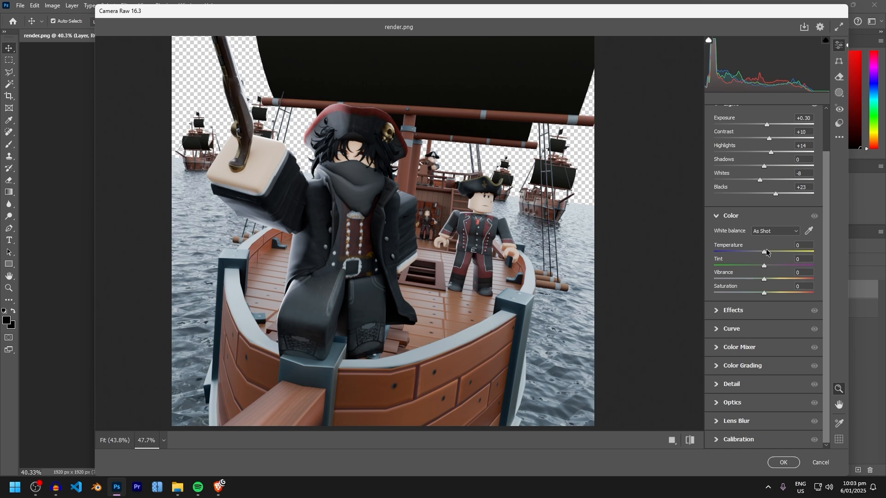
left_click_drag(765, 252, 707, 253)
mouse_move(762, 261)
left_mouse_down()
mouse_move(720, 265)
mouse_move(814, 261)
mouse_move(762, 267)
mouse_move(766, 251)
mouse_move(760, 266)
left_mouse_up()
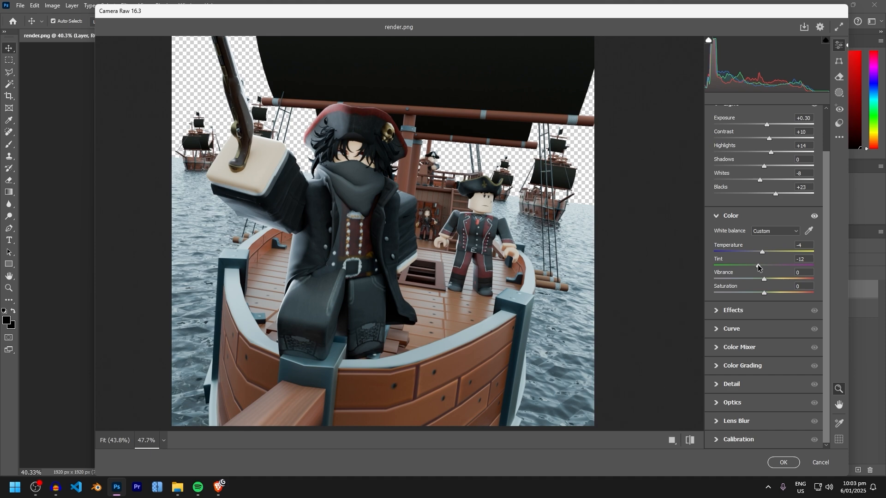
left_click_drag(762, 254, 759, 253)
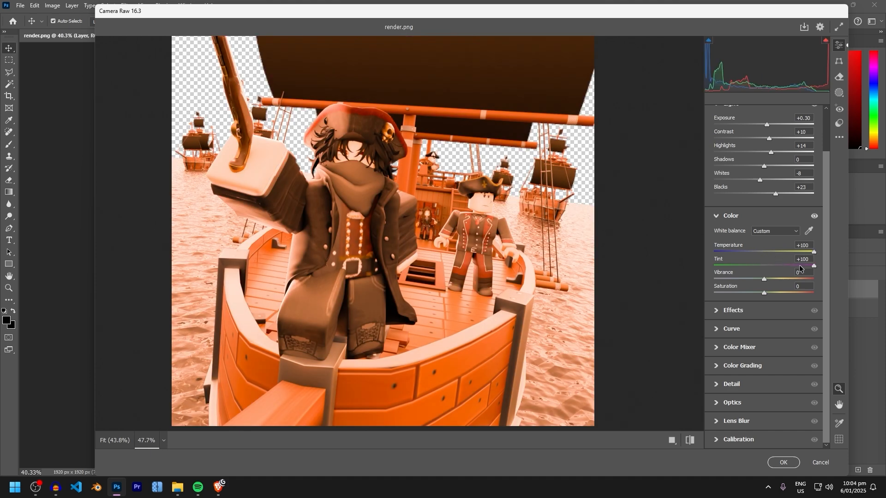
- Test Temperature and Tint at their extremes, and settle on a Temperature of -8 and a Tint of -3
left_click_drag(812, 266, 648, 265)
left_click(763, 251)
mouse_move(762, 251)
left_mouse_down()
mouse_move(751, 265)
mouse_move(759, 252)
mouse_move(763, 268)
left_mouse_up()
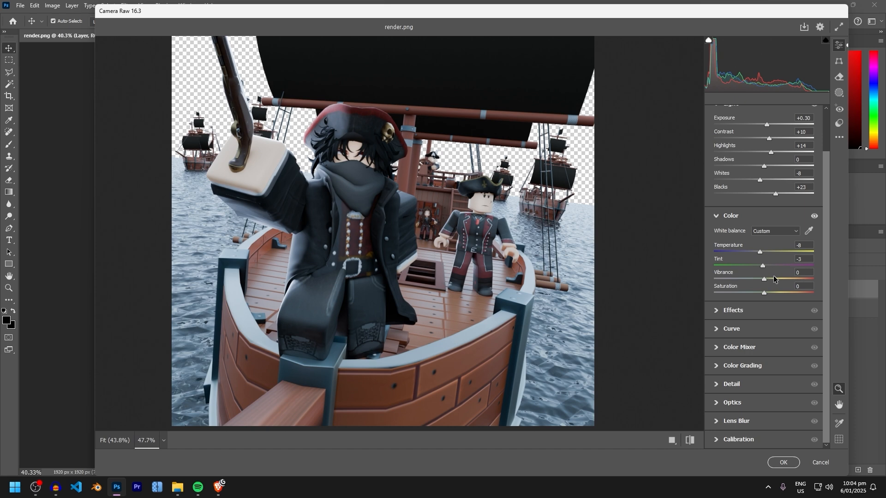
- Try Vibrance at +100 and +80, and set Vibrance to +10, Saturation to +19 and Temperature to -11
mouse_move(764, 292)
left_mouse_down()
mouse_move(790, 293)
mouse_move(768, 289)
left_mouse_up()
mouse_move(764, 293)
left_mouse_down()
mouse_move(790, 292)
mouse_move(764, 292)
left_mouse_up()
left_click_drag(765, 279, 814, 278)
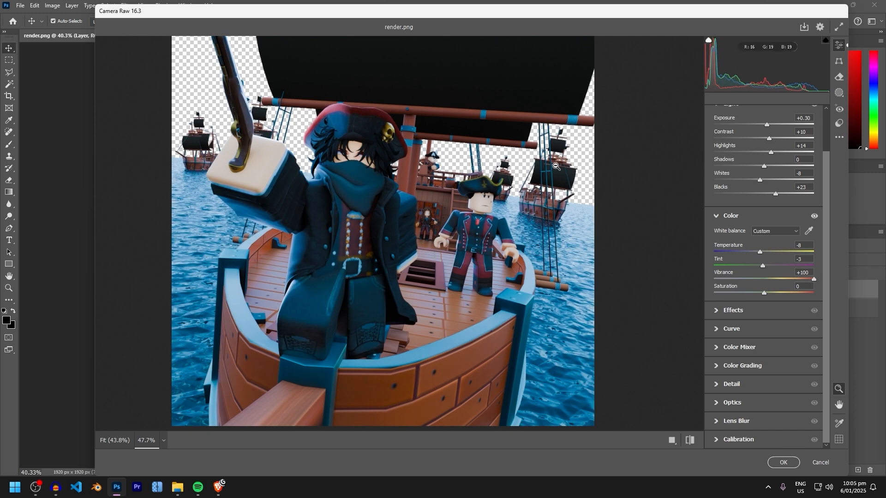
mouse_move(776, 279)
left_mouse_down()
mouse_move(768, 279)
mouse_move(810, 273)
mouse_move(787, 275)
left_mouse_up()
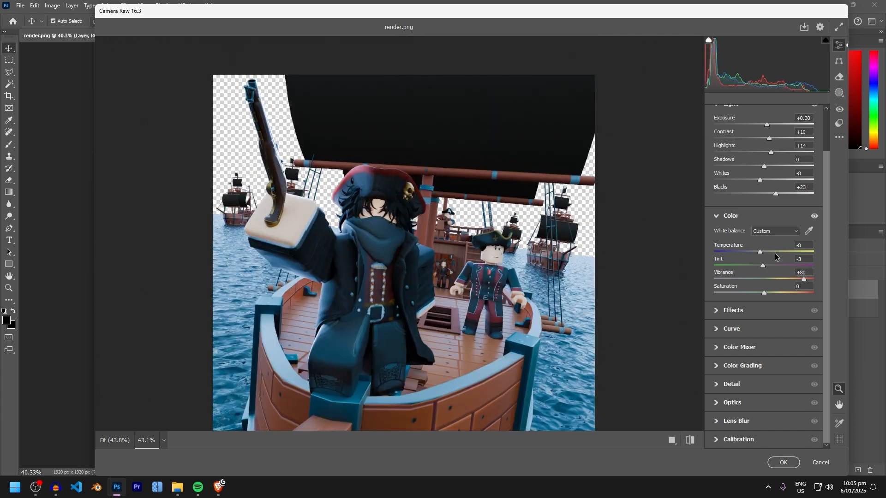
left_click_drag(770, 279, 776, 294)
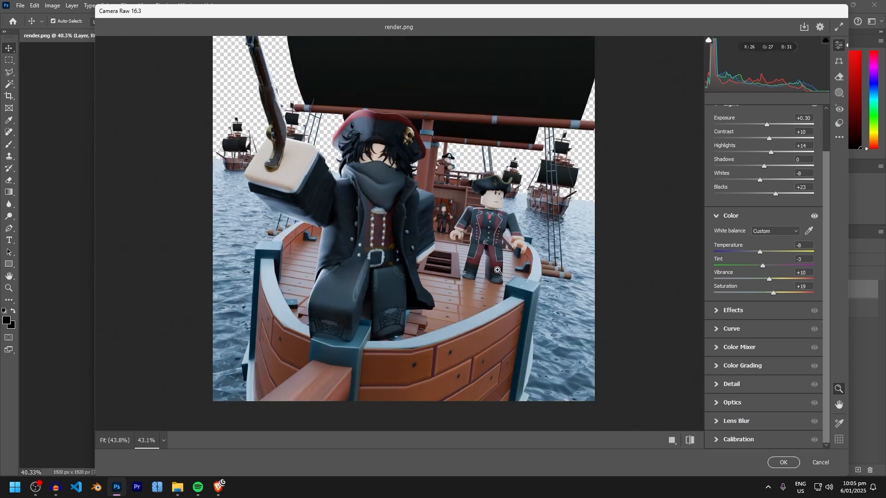
left_click_drag(760, 252, 757, 252)
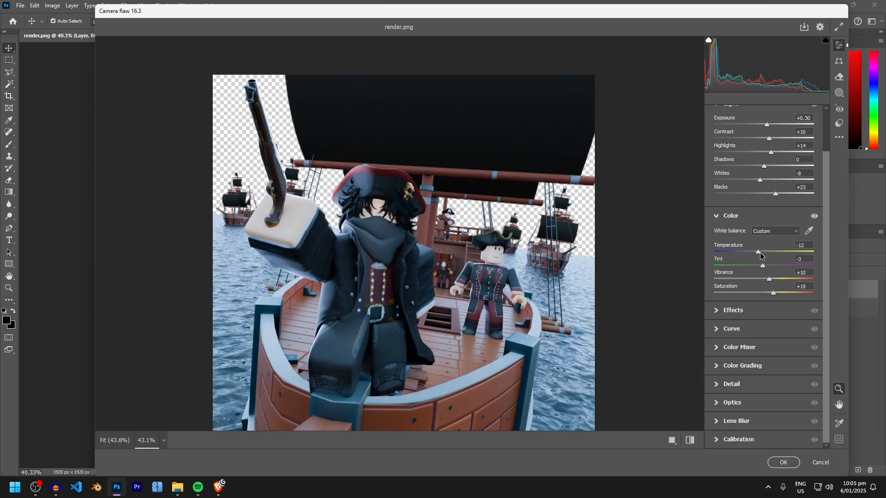
left_click(759, 253)
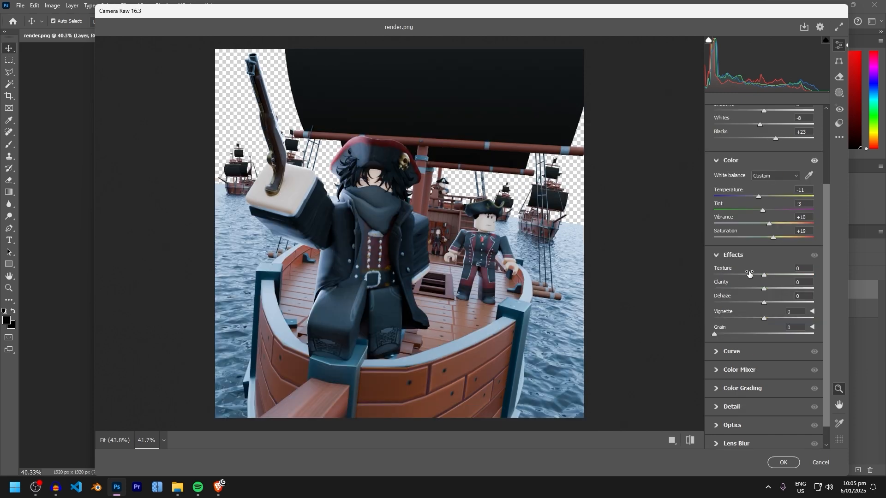
- Try Contrast at +98 and settle on a Contrast of +22
scroll(752, 263, "up", 3)
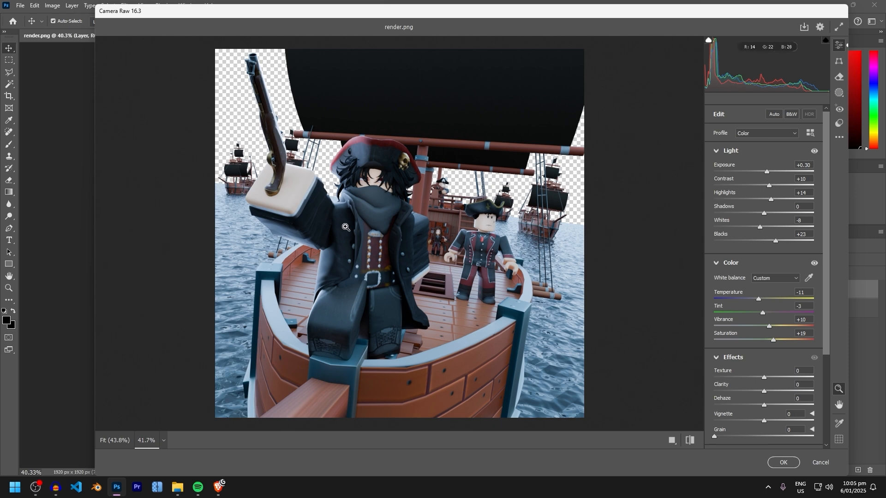
left_click_drag(776, 186, 782, 186)
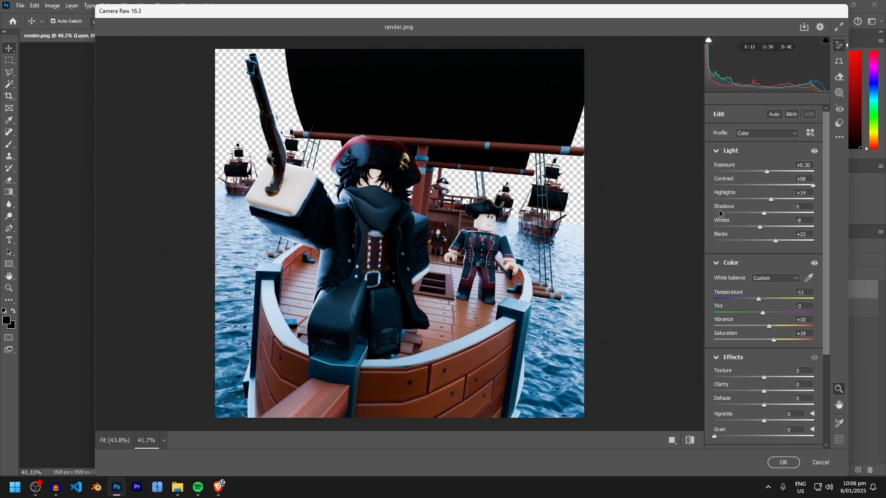
scroll(770, 198, "down", 2)
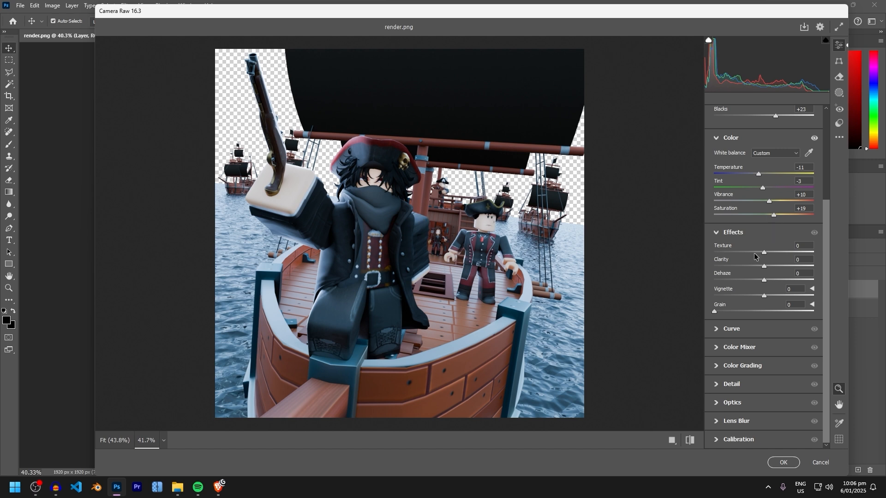
- Test a stronger Texture on the characters up close, and settle on a Texture of +9
left_click_drag(767, 254, 804, 251)
mouse_move(475, 234)
left_mouse_down()
mouse_move(565, 213)
mouse_move(474, 220)
left_mouse_up()
left_click_drag(769, 252, 770, 254)
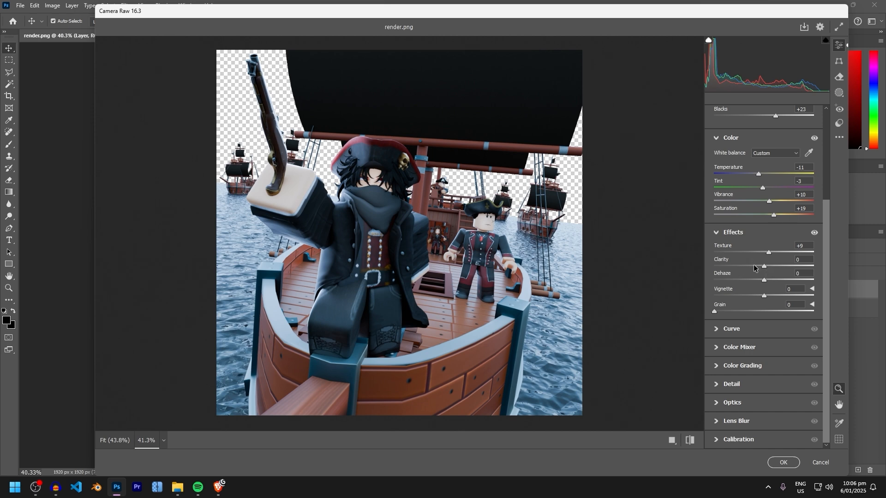
- Try Clarity at +16 with Dehaze at +9, and settle on Texture +9, Clarity +6 and Dehaze +15
mouse_move(762, 266)
left_mouse_down()
mouse_move(775, 267)
mouse_move(739, 270)
mouse_move(777, 269)
mouse_move(765, 270)
mouse_move(754, 253)
mouse_move(777, 253)
mouse_move(771, 266)
left_mouse_up()
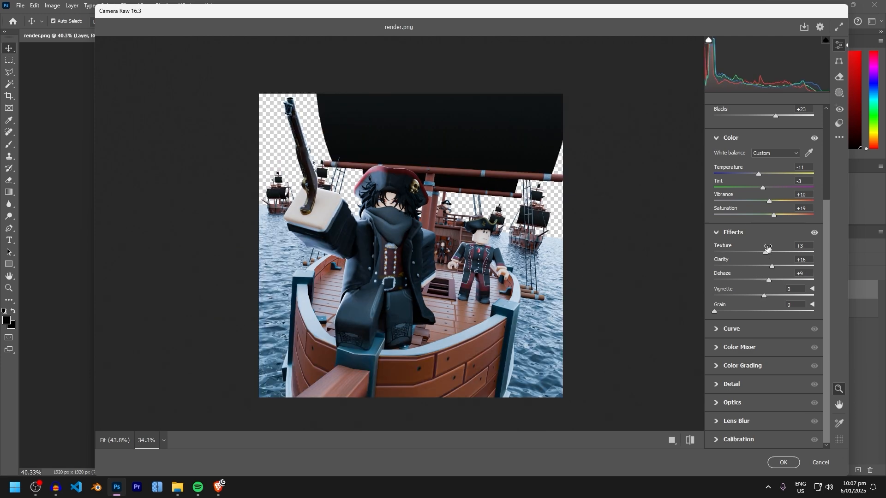
left_click_drag(766, 249, 770, 279)
left_click(767, 265)
left_click(768, 252)
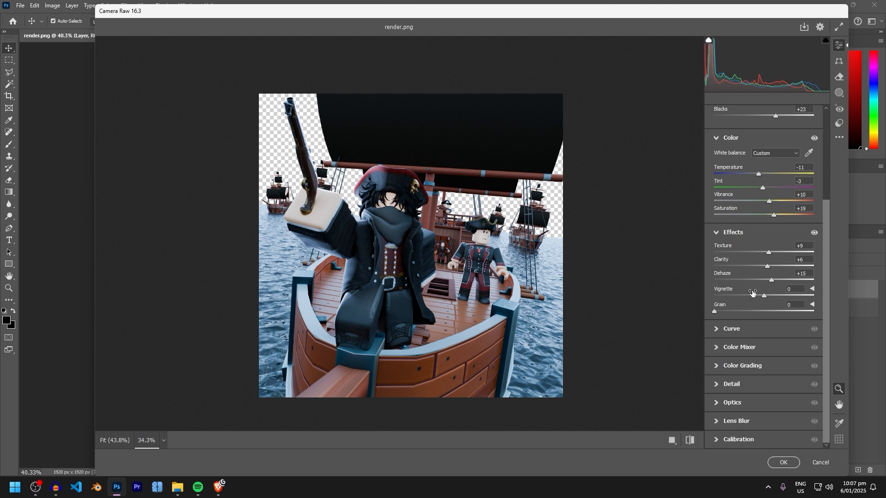
- Set the Vignette of the Effects settings to -8
left_click(739, 383)
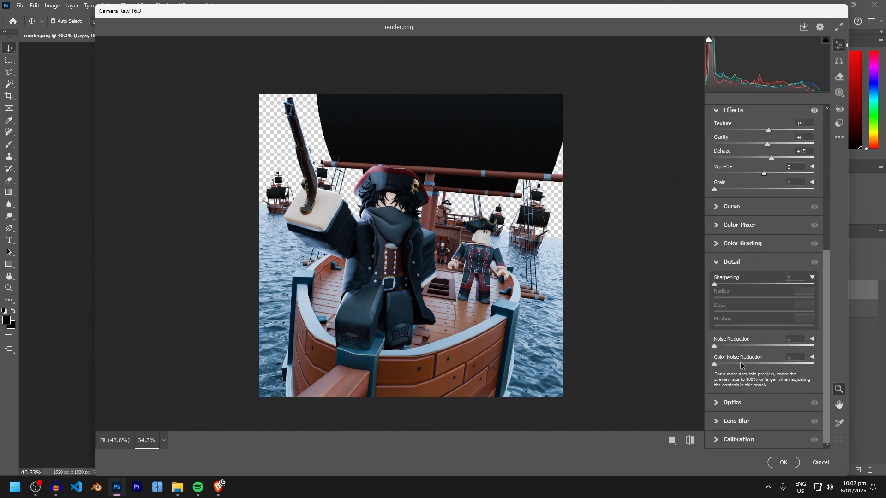
left_click(735, 261)
mouse_move(764, 298)
left_mouse_down()
mouse_move(714, 297)
mouse_move(781, 295)
mouse_move(748, 295)
mouse_move(759, 296)
left_mouse_up()
- Look through the Detail, Color Grading, Color Mixer and Curve settings, and try the Optics Vignette at +8 before settling on +4
left_click(731, 385)
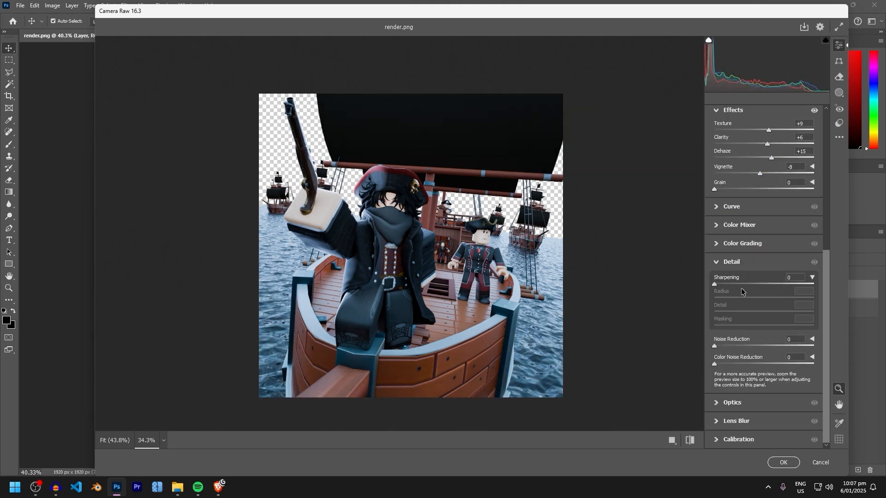
left_click(744, 247)
left_click(738, 166)
left_click(736, 139)
scroll(744, 286, "down", 10)
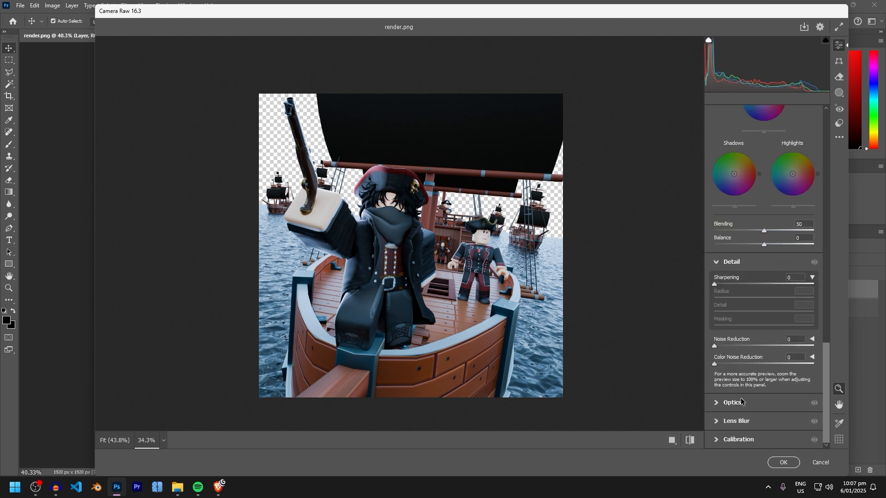
left_click(738, 403)
mouse_move(756, 383)
left_mouse_down()
mouse_move(708, 385)
mouse_move(784, 382)
mouse_move(768, 378)
left_mouse_up()
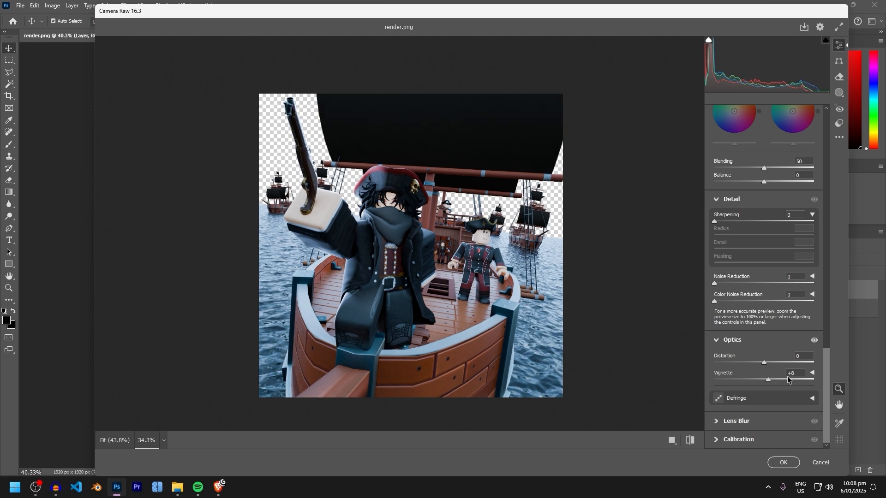
- Collapse the Curve, Color Mixer, Color Grading, Detail and Optics settings
scroll(769, 356, "up", 10)
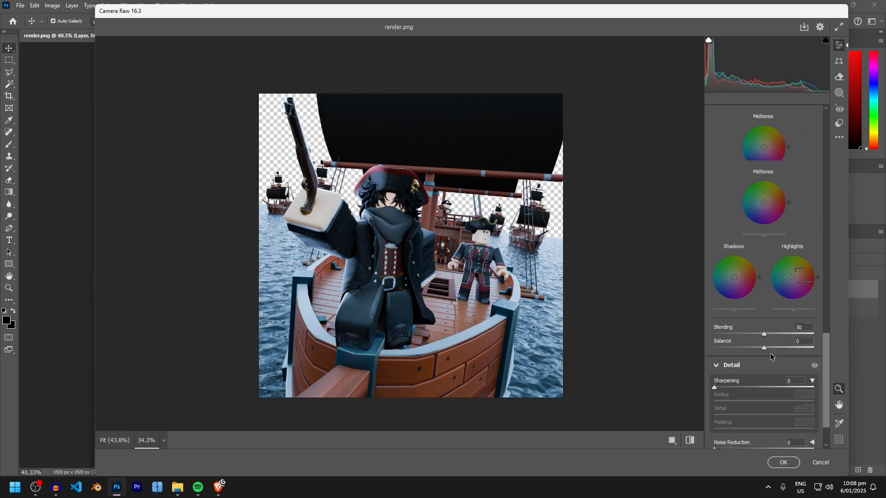
left_click(731, 270)
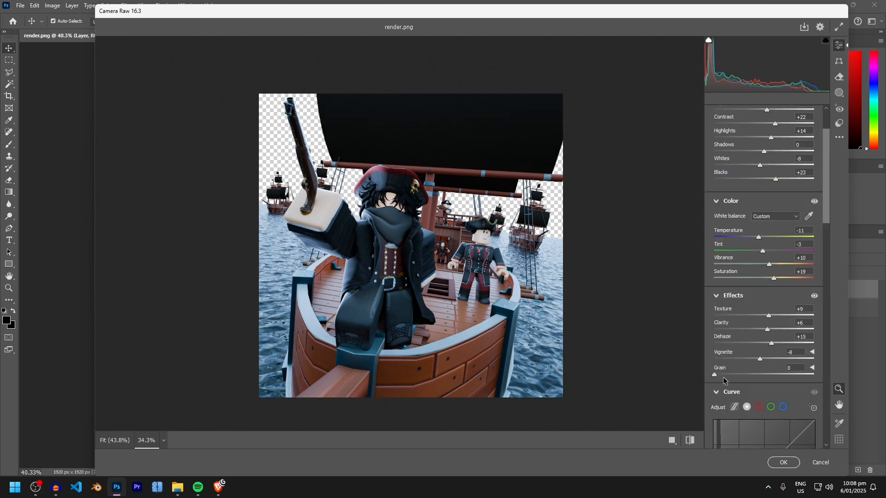
left_click(722, 413)
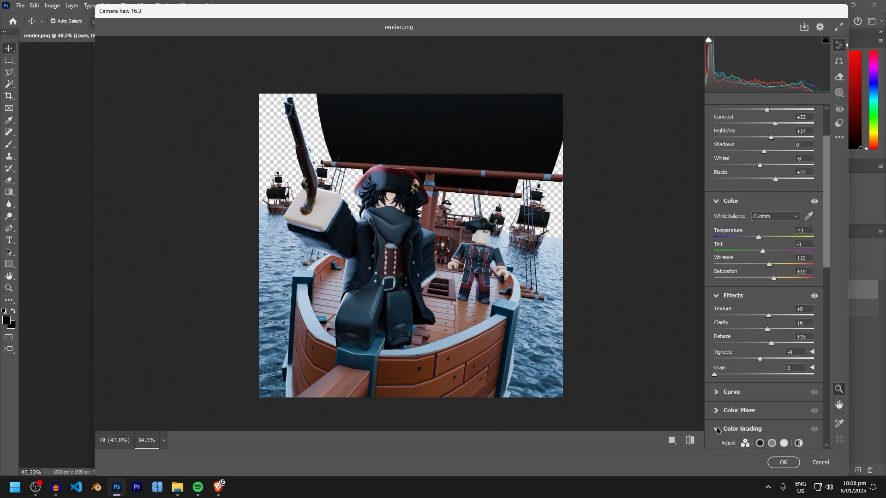
left_click(716, 429)
scroll(723, 369, "down", 4)
left_click(719, 282)
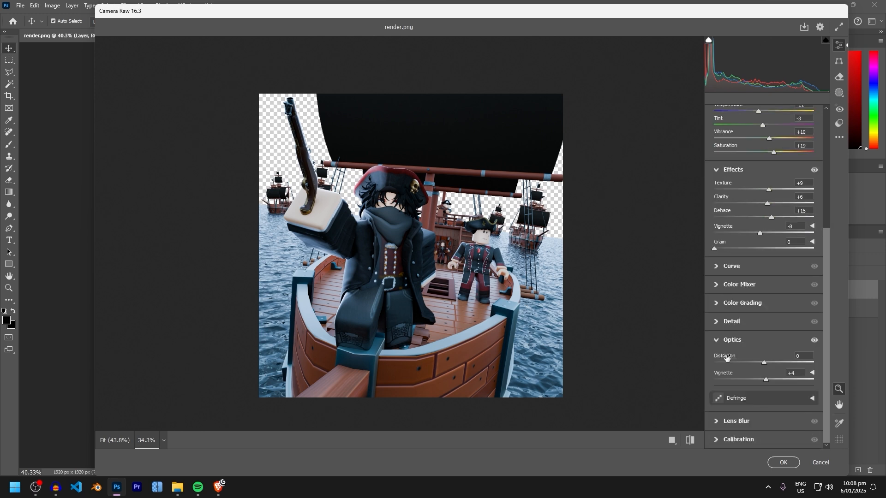
left_click(722, 340)
- Fine-tune the Effects settings to Clarity +5 and Texture +14
left_click_drag(795, 314, 833, 310)
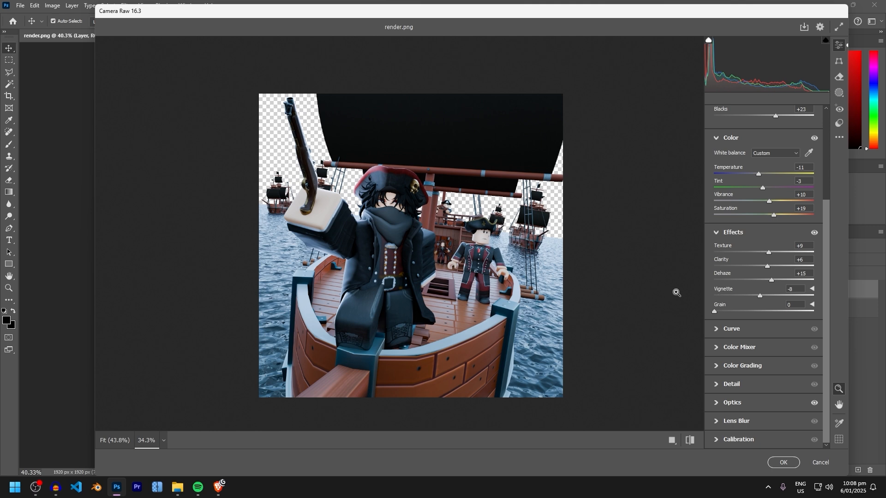
left_click_drag(767, 267, 766, 266)
left_click_drag(768, 252, 772, 254)
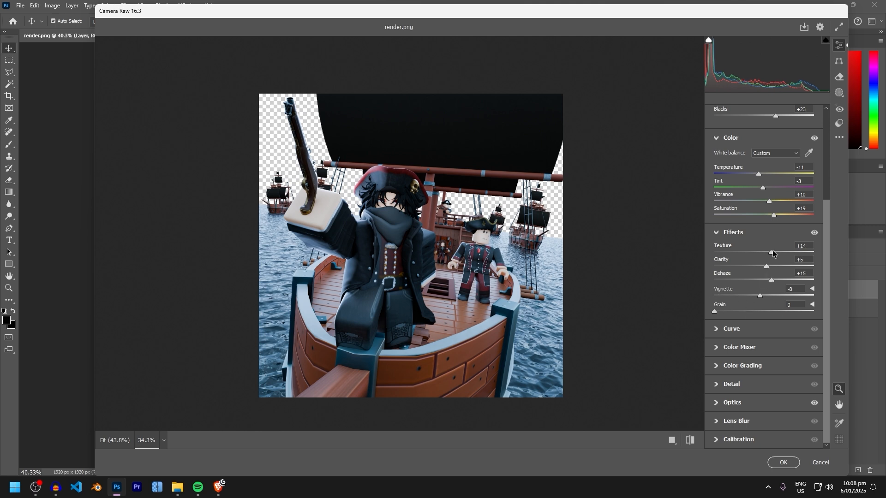
- Try an S-shaped custom point curve in the Curve settings, with the upper point at input 169 and output 203
left_click(738, 332)
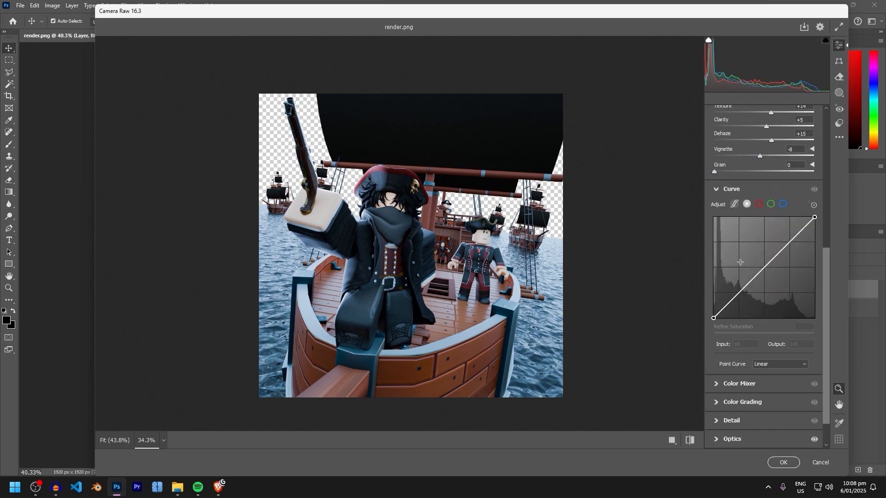
left_click(773, 365)
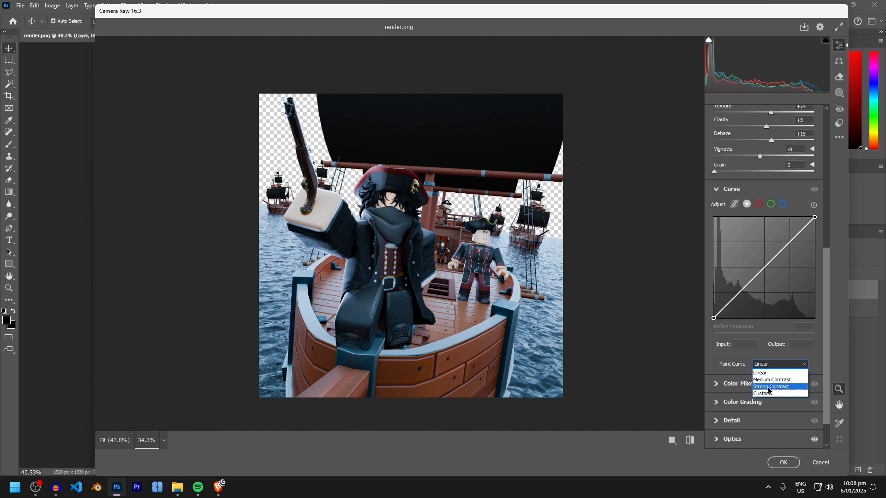
left_click(770, 372)
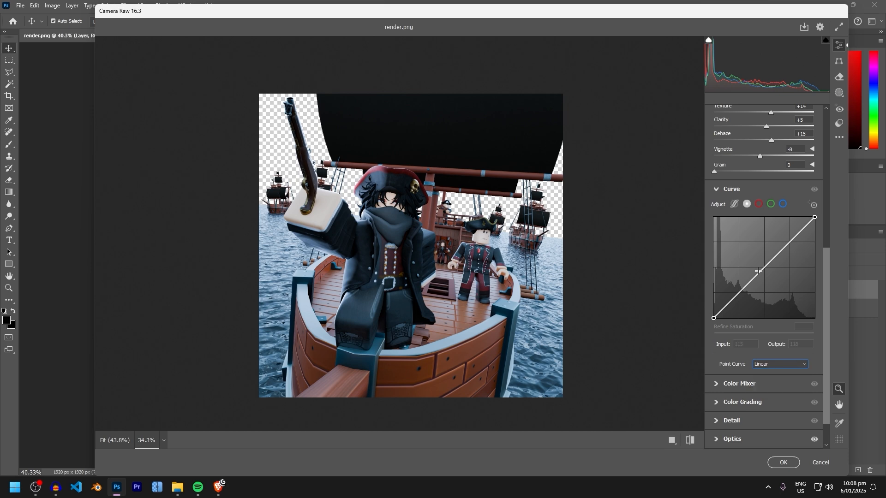
left_click_drag(768, 266, 781, 239)
left_click_drag(758, 269, 754, 277)
left_click(780, 239)
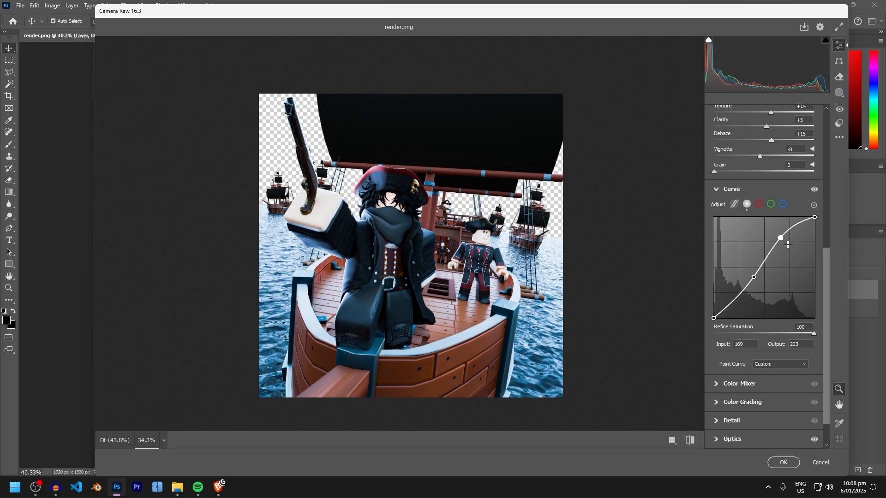
- Try the Medium Contrast and Strong Contrast presets for the point curve
left_click(771, 361)
left_click(762, 382)
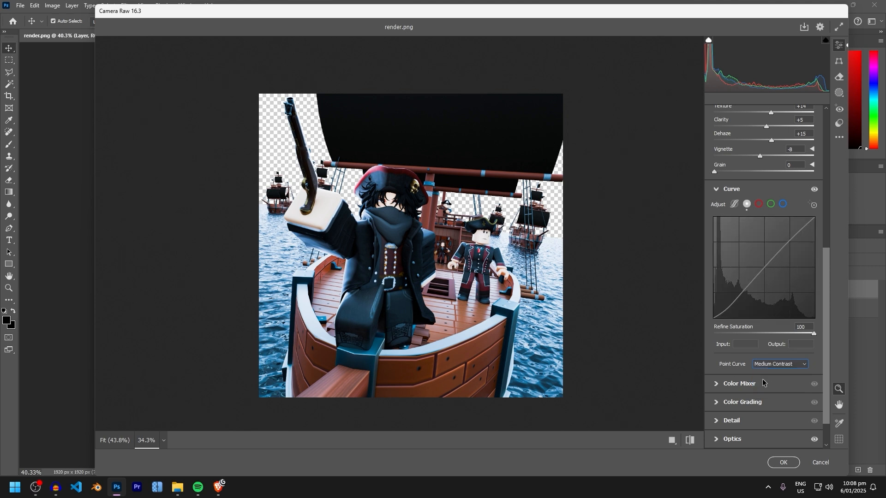
left_click(788, 364)
left_click(782, 389)
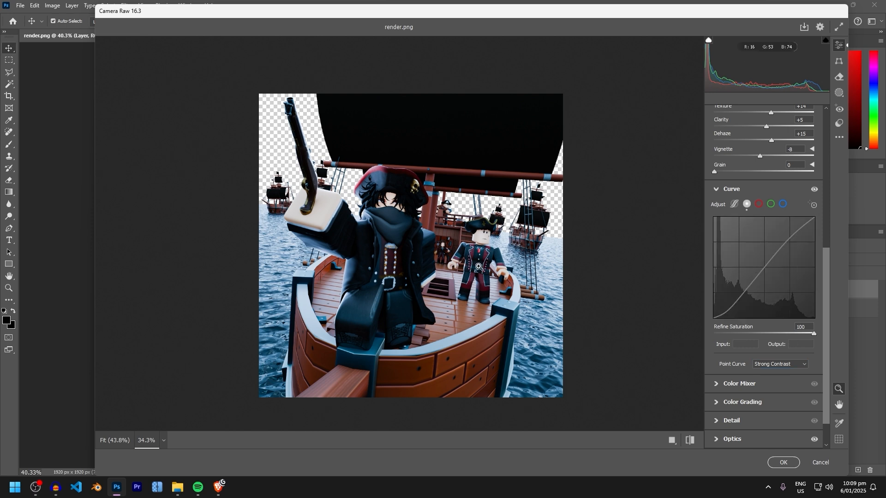
- Try bending the red channel curve to input 172, output 150, and the green channel curve to input 142, output 185
left_click(758, 204)
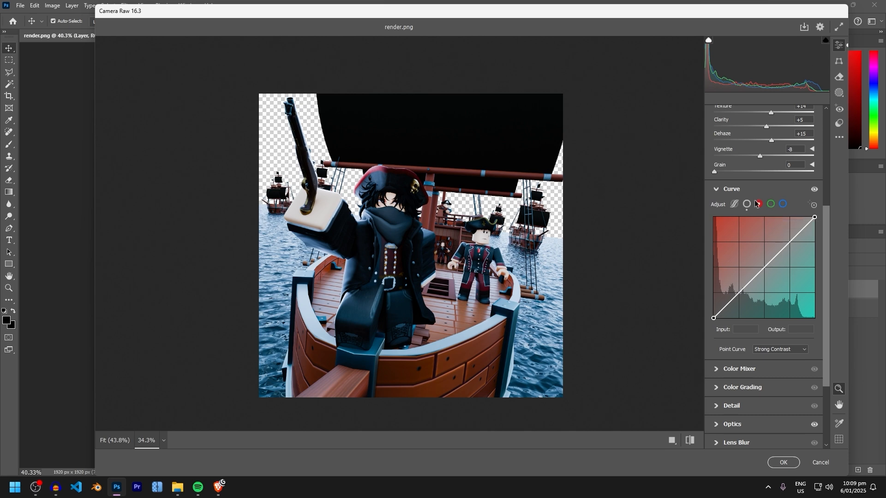
left_click_drag(755, 265, 782, 258)
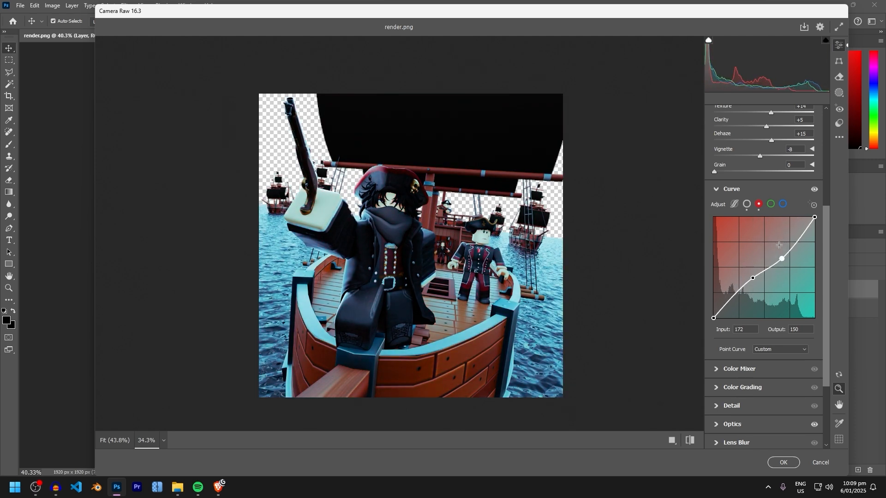
left_click(771, 204)
left_click_drag(769, 262, 770, 244)
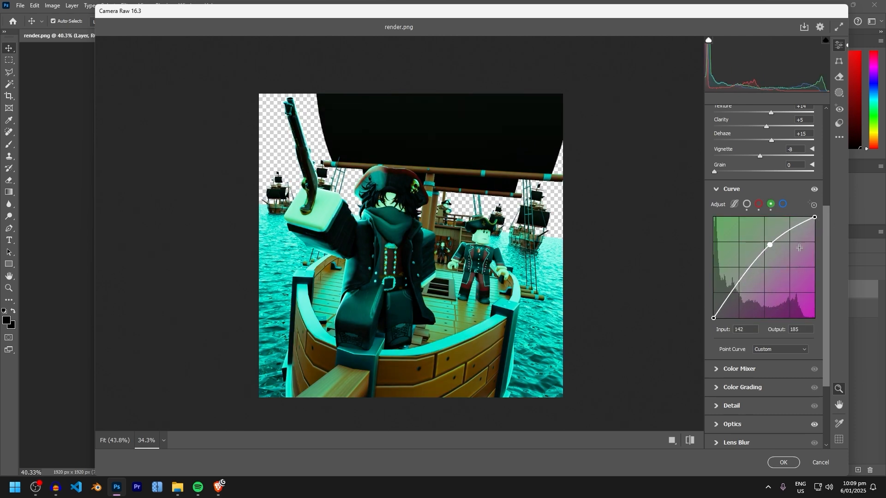
- Reset all Curve settings to their defaults
left_click(809, 195)
left_click(737, 333, "alt")
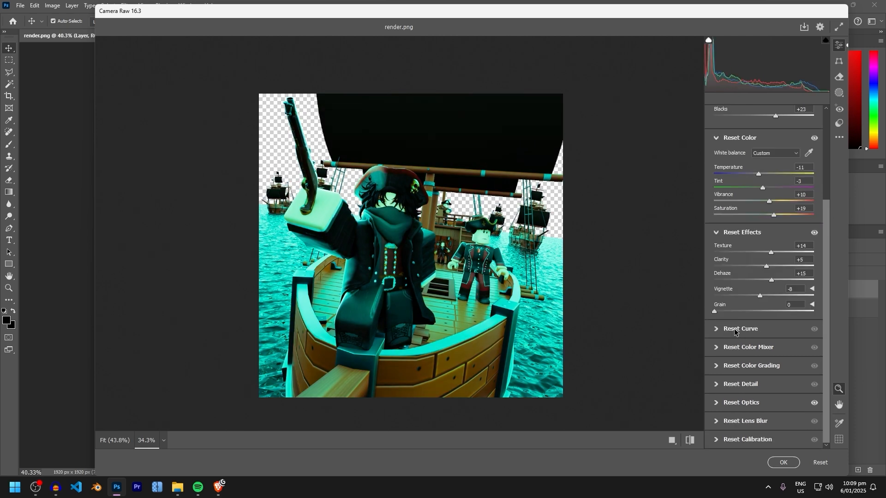
left_click(737, 333)
key("alt")
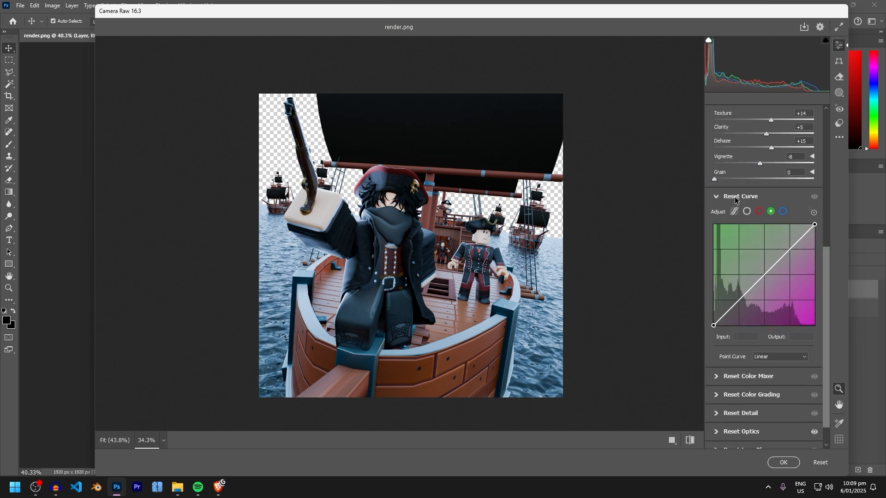
key("alt")
- Reset the Light and Color settings, and set Temperature to -2, Tint to -7, Vibrance to +13 and Saturation to +29
scroll(751, 221, "up", 6)
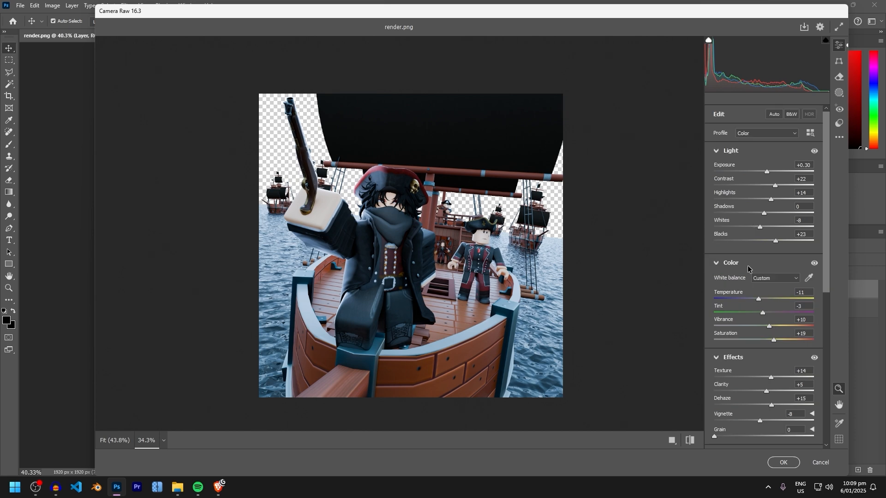
key("alt")
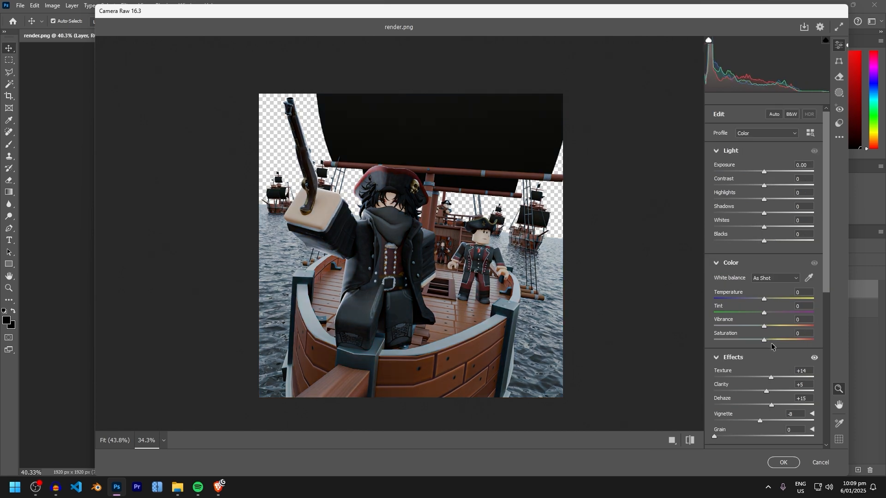
left_click(771, 340)
left_click(770, 326)
left_click(761, 299)
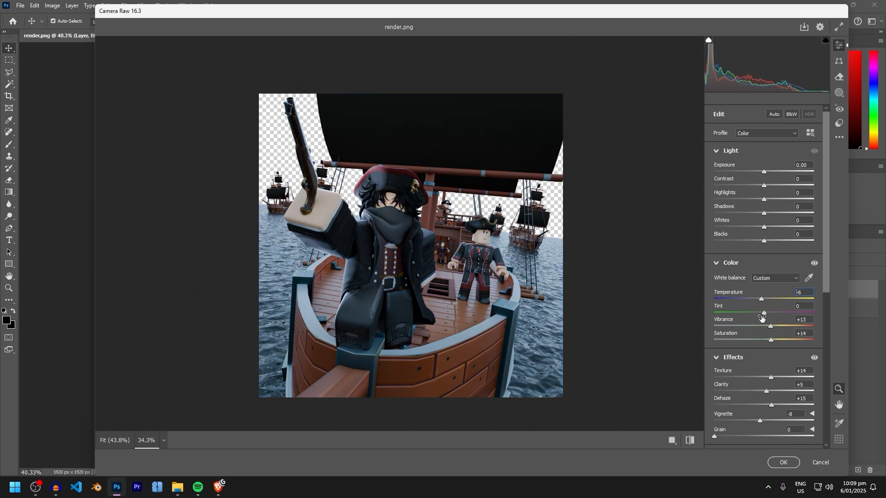
left_click(766, 299)
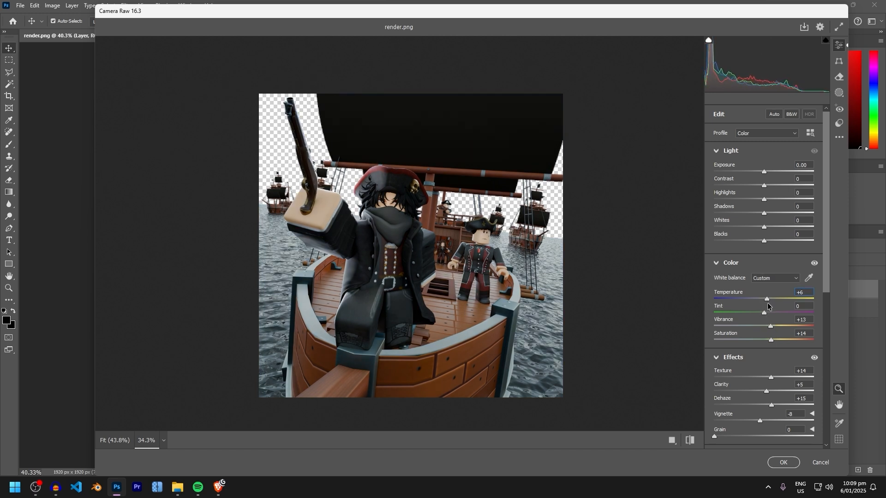
left_click_drag(765, 314, 758, 301)
left_click(778, 340)
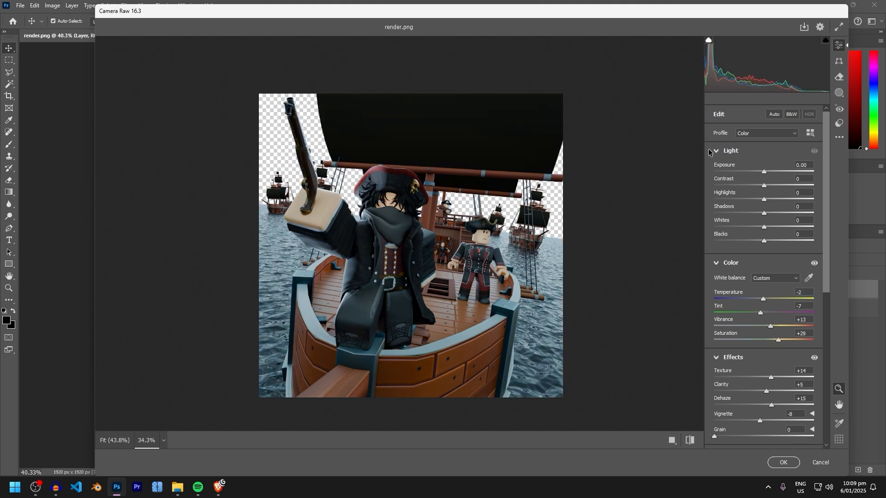
- Set the Light values to Exposure +0.55, Highlights -18, Shadows +17, Whites -34 and Blacks +23
left_click(769, 172)
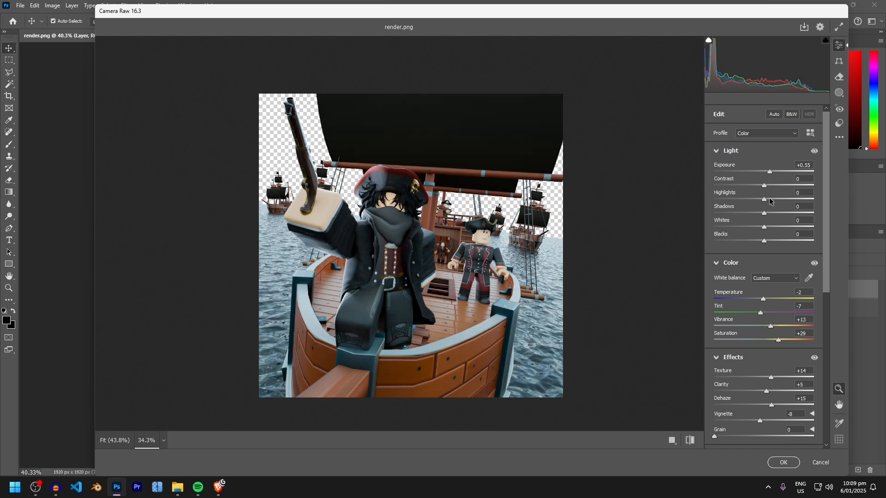
left_click_drag(768, 199, 775, 243)
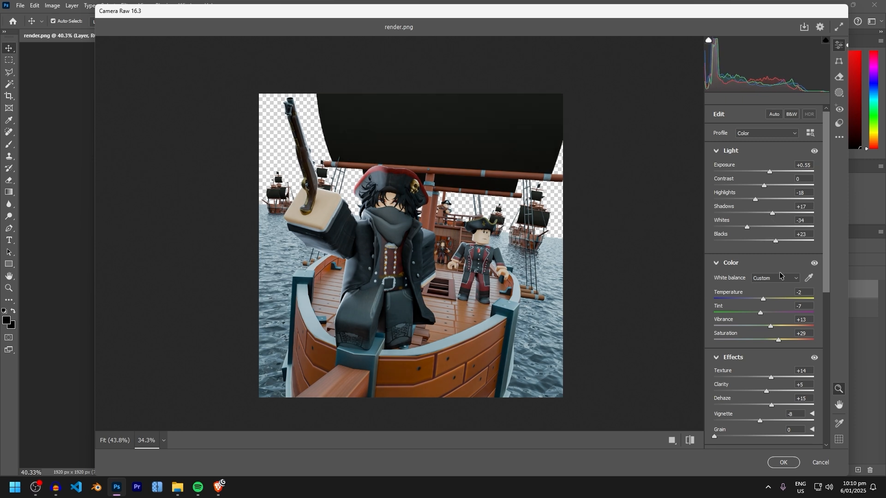
- Look through the Hue, Saturation, Luminance and combined HSL adjustments of the Color Mixer
scroll(779, 272, "down", 6)
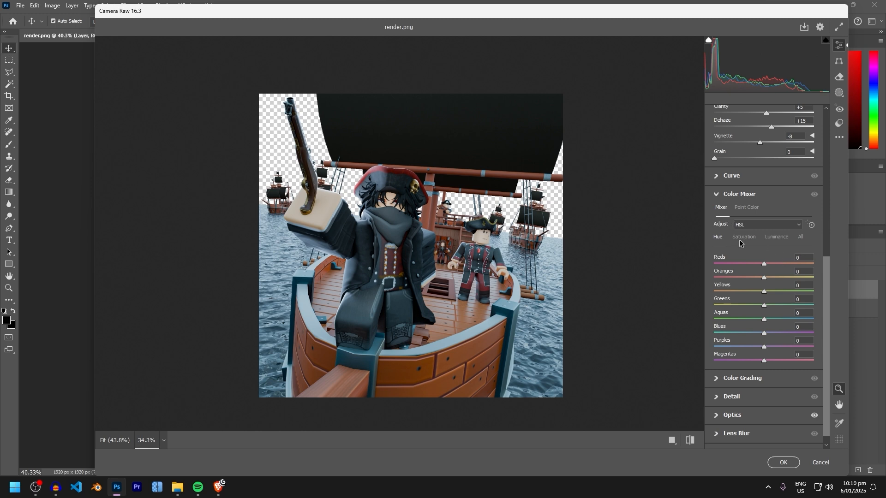
left_click(742, 238)
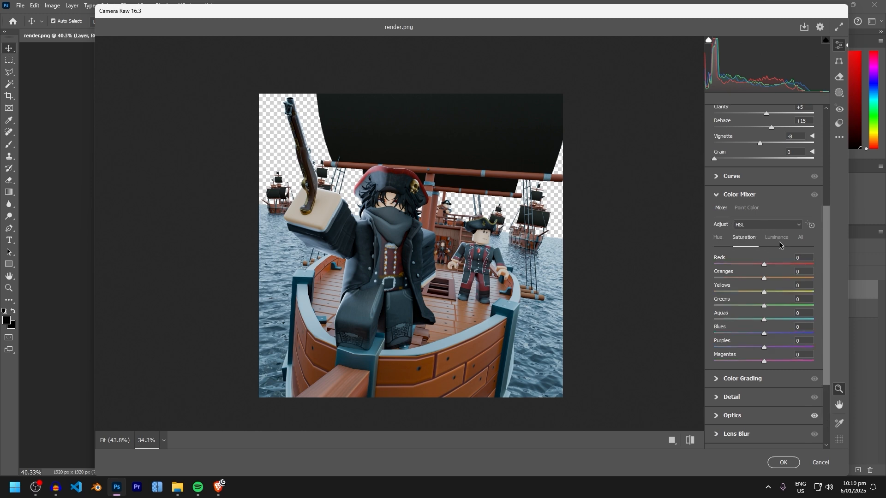
left_click(777, 238)
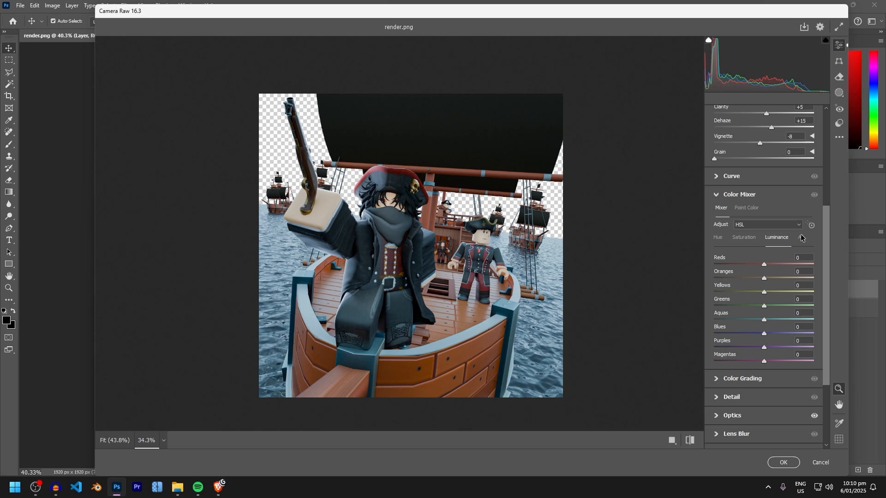
left_click(801, 238)
scroll(760, 282, "down", 6)
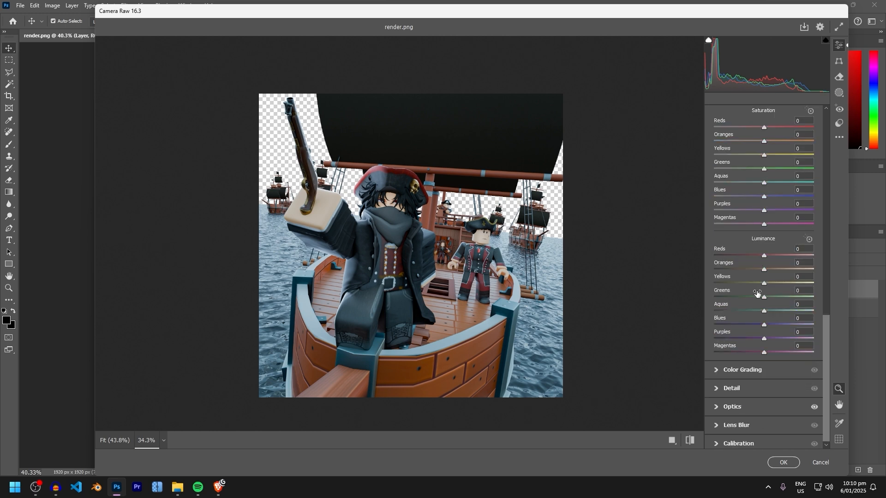
scroll(743, 208, "up", 6)
scroll(741, 207, "up", 2)
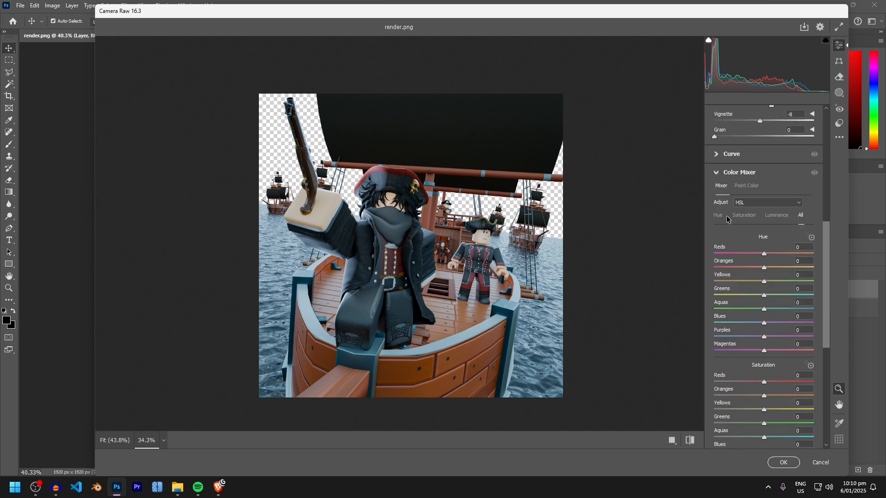
left_click(775, 216)
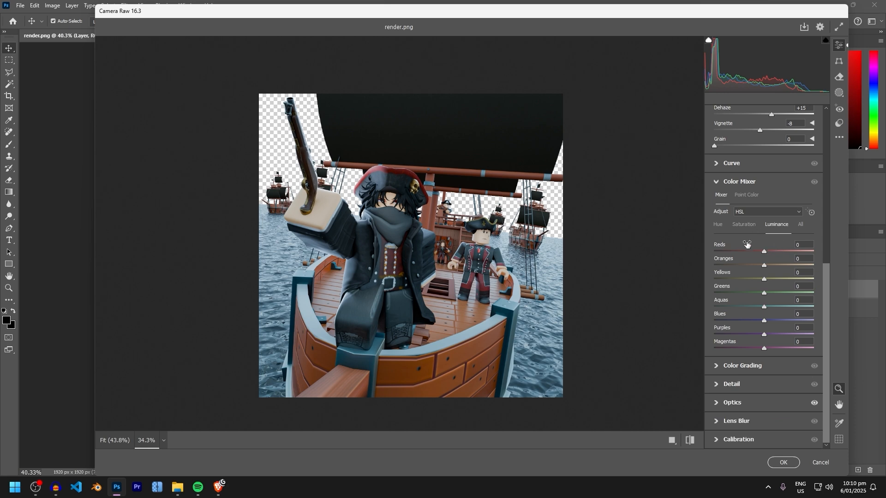
- Set the Luminance of the Reds in the Color Mixer to +100, checking the effect on the captain's hat
scroll(418, 247, "up", 3)
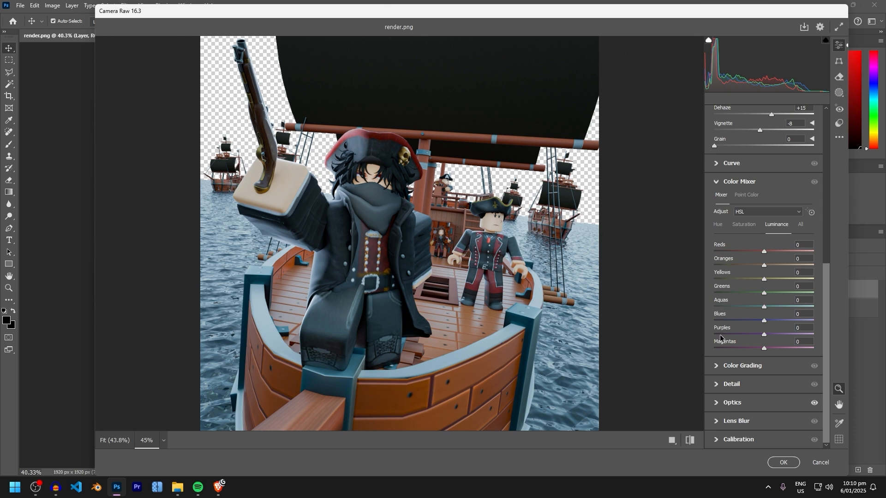
scroll(383, 190, "up", 5)
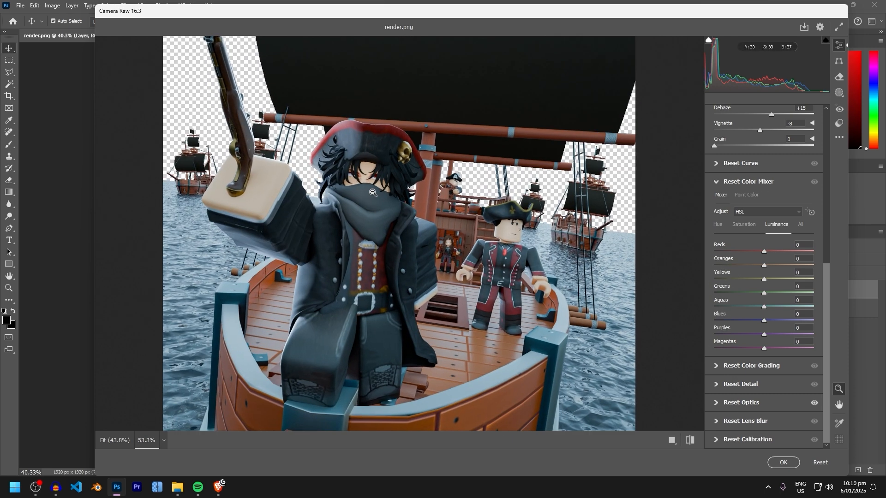
scroll(384, 199, "up", 3)
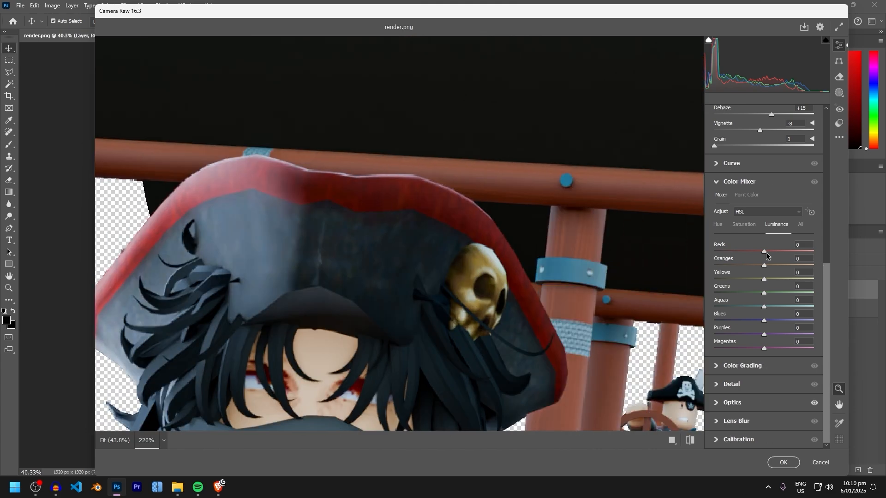
left_click_drag(765, 252, 814, 252)
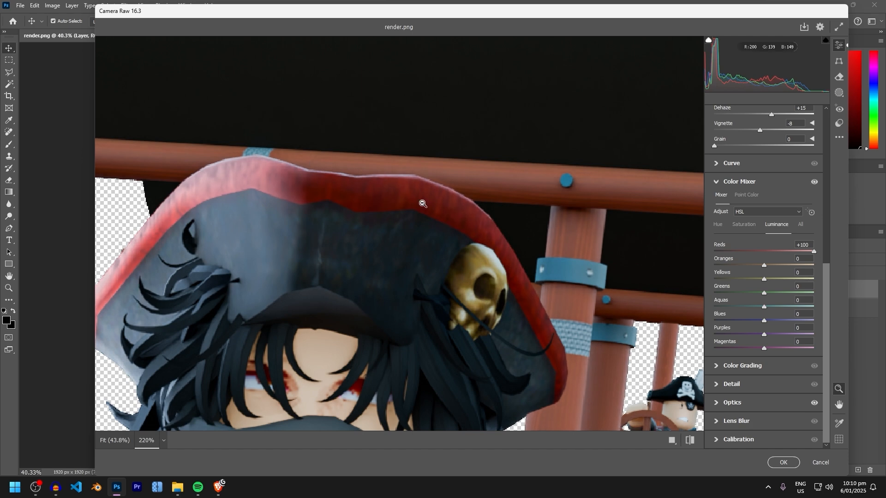
scroll(399, 194, "down", 6)
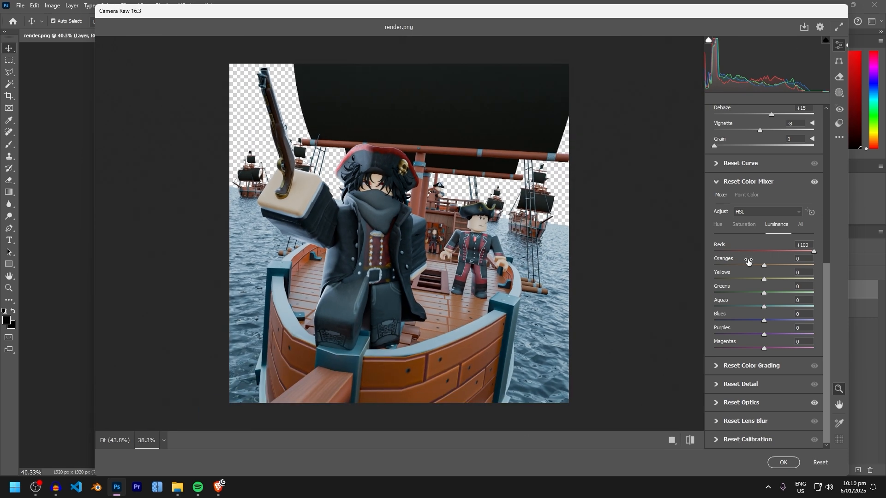
- Compare lower Reds Luminance values on the ship's hull and bring the setting back to +100
left_click_drag(814, 251, 718, 246)
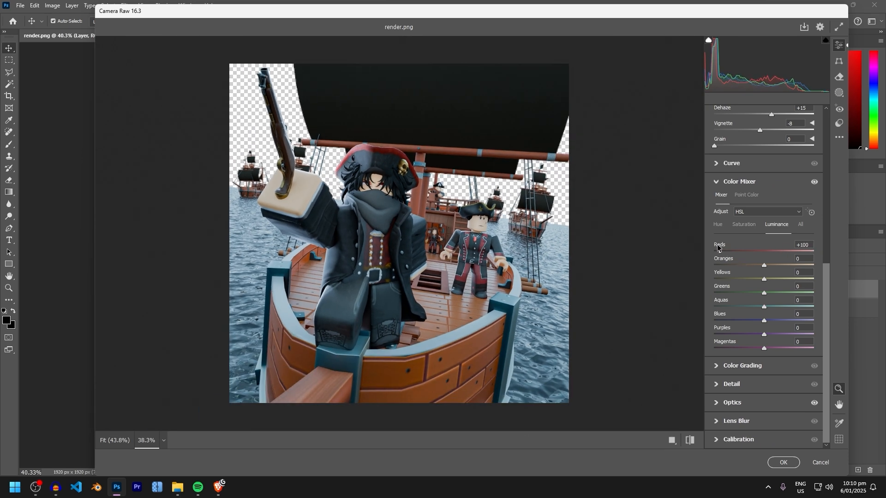
scroll(375, 362, "up", 6)
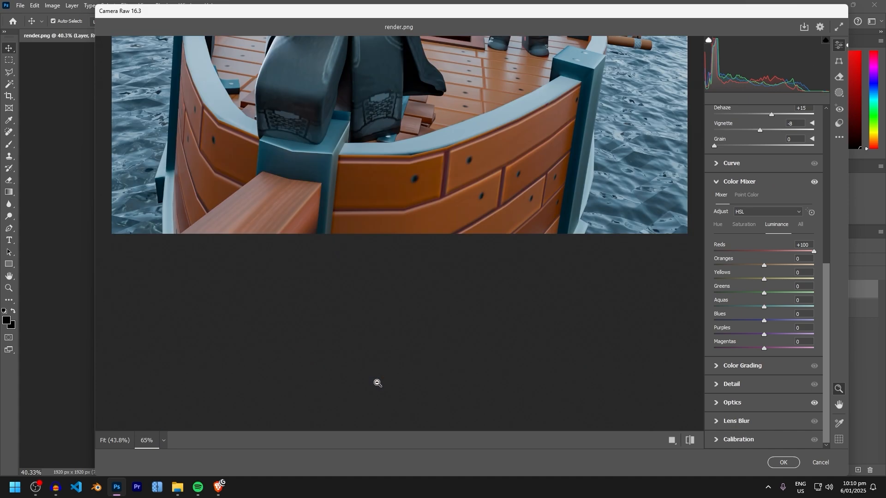
scroll(383, 309, "up", 2)
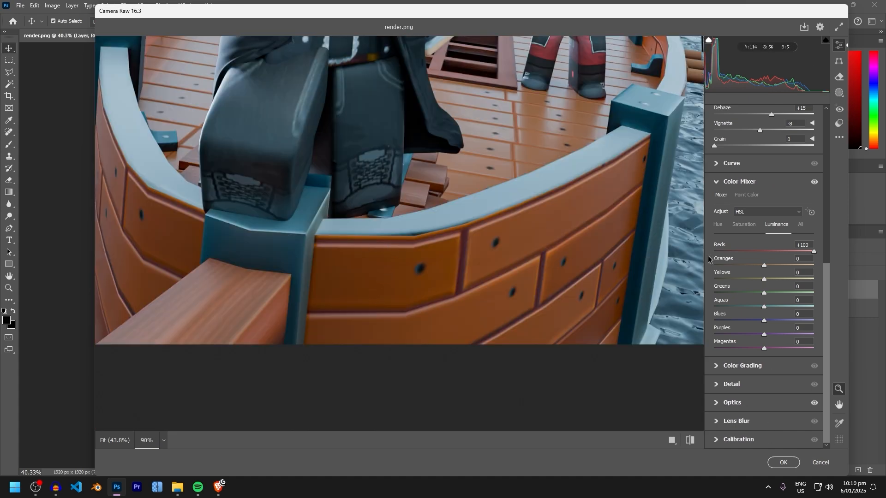
left_click_drag(761, 255, 768, 252)
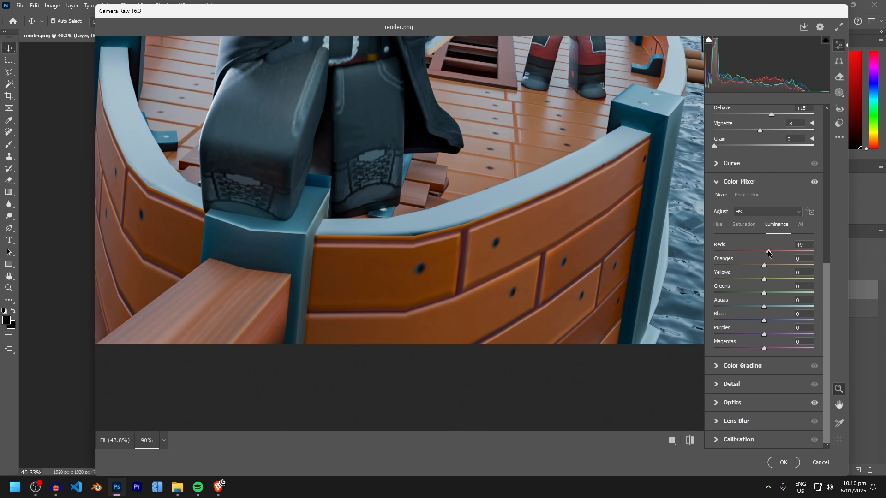
left_click_drag(765, 251, 701, 247)
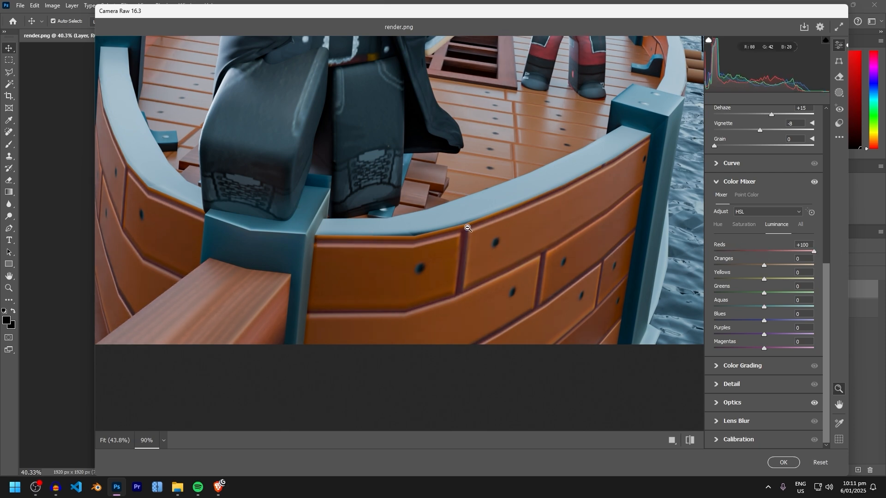
scroll(471, 228, "down", 5)
scroll(480, 229, "up", 5)
scroll(485, 231, "down", 7)
scroll(491, 232, "up", 1)
scroll(492, 233, "down", 1)
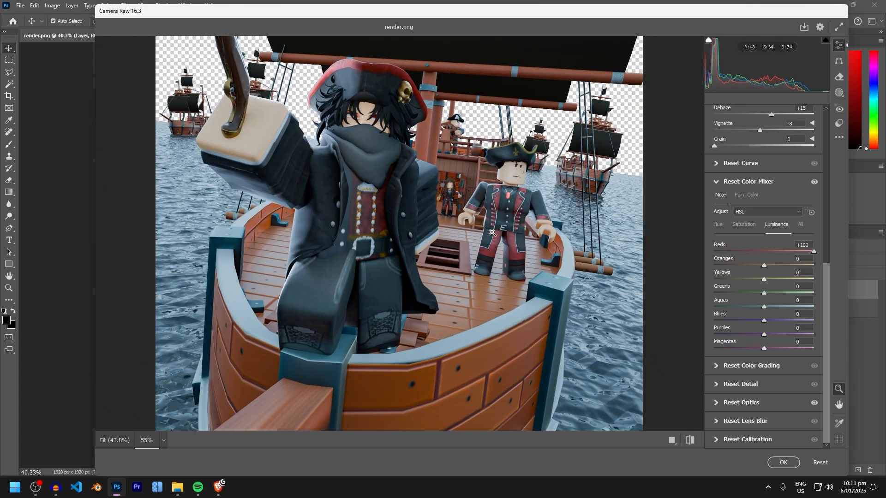
- Inspect the red details on the crew up close and set the Reds Luminance in the Color Mixer to +37
scroll(621, 185, "up", 6)
scroll(622, 185, "up", 1)
scroll(622, 185, "right", 12)
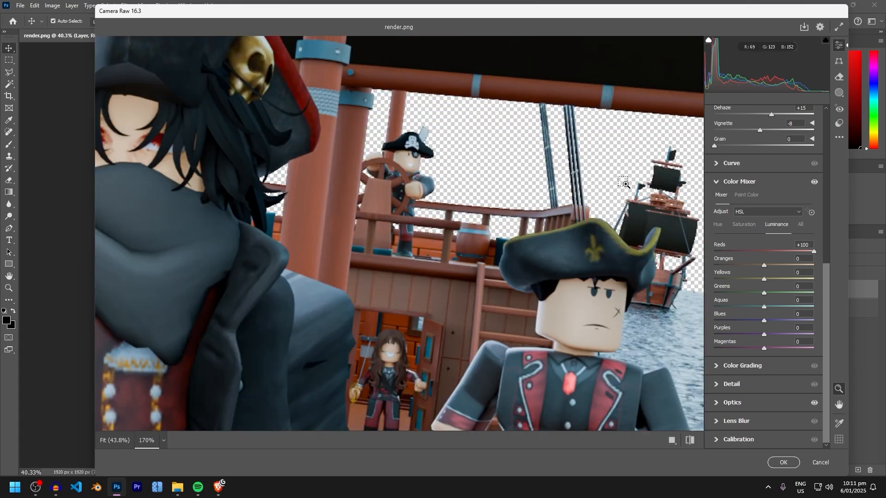
scroll(324, 237, "left", 4)
scroll(324, 238, "down", 4)
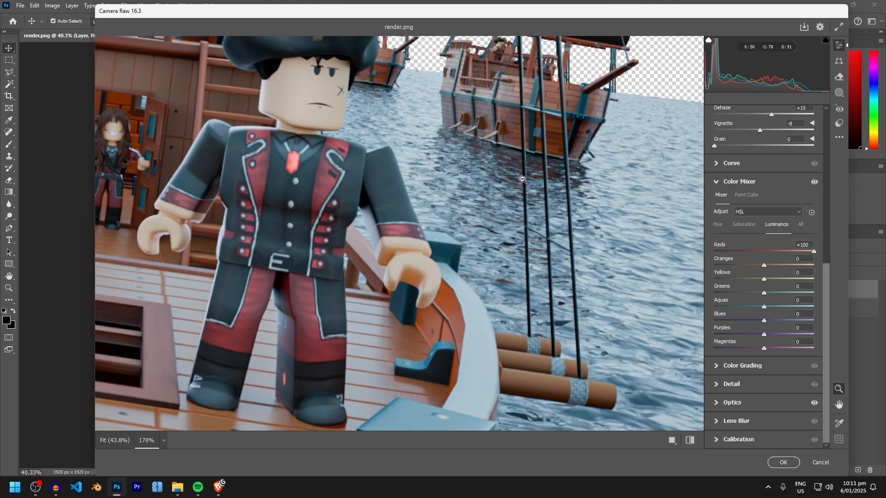
left_click_drag(775, 251, 822, 247)
scroll(395, 212, "down", 3)
scroll(395, 212, "down", 4)
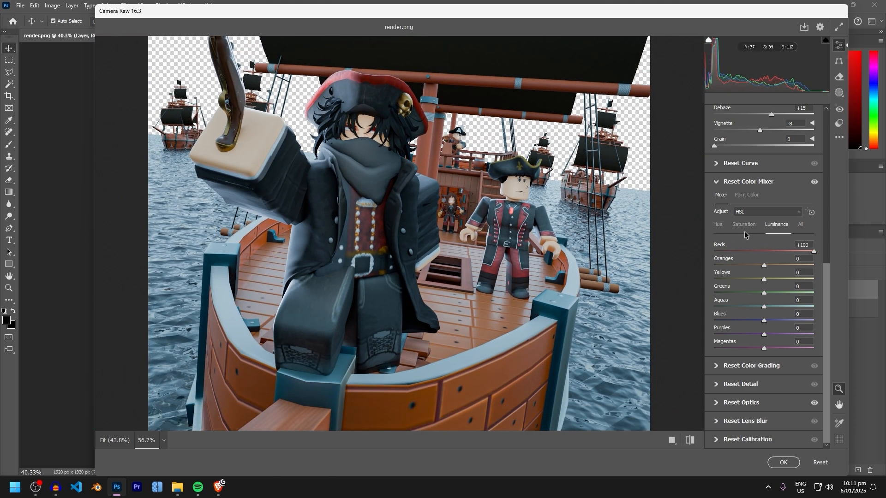
mouse_move(774, 253)
left_mouse_down()
mouse_move(633, 249)
mouse_move(780, 254)
left_mouse_up()
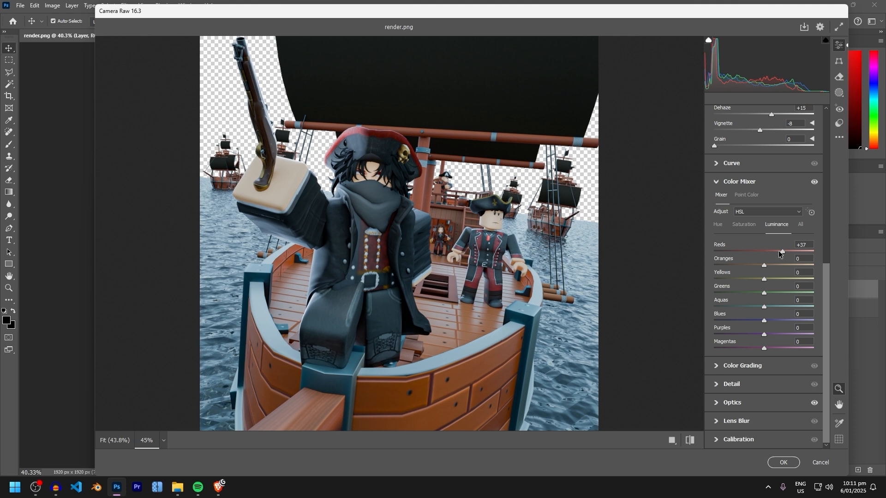
- Try a Reds Saturation of +100 and a Reds Hue of -10 in the Color Mixer
left_click(744, 224)
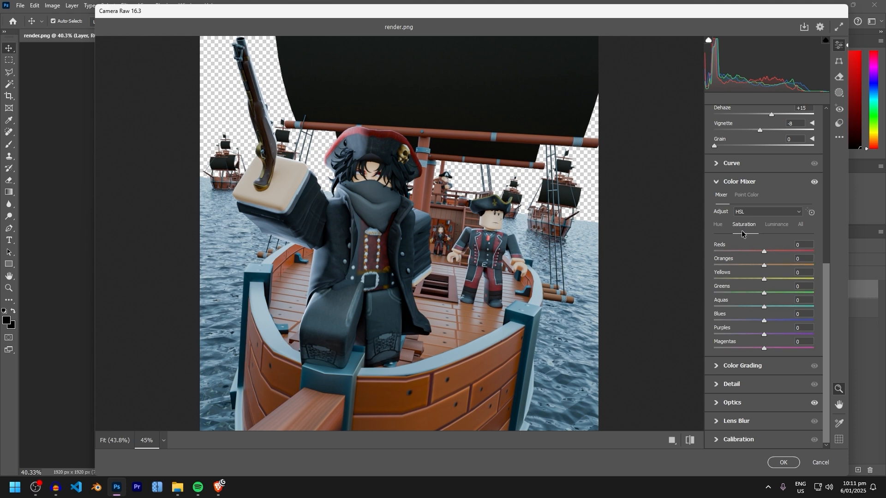
left_click_drag(764, 252, 847, 262)
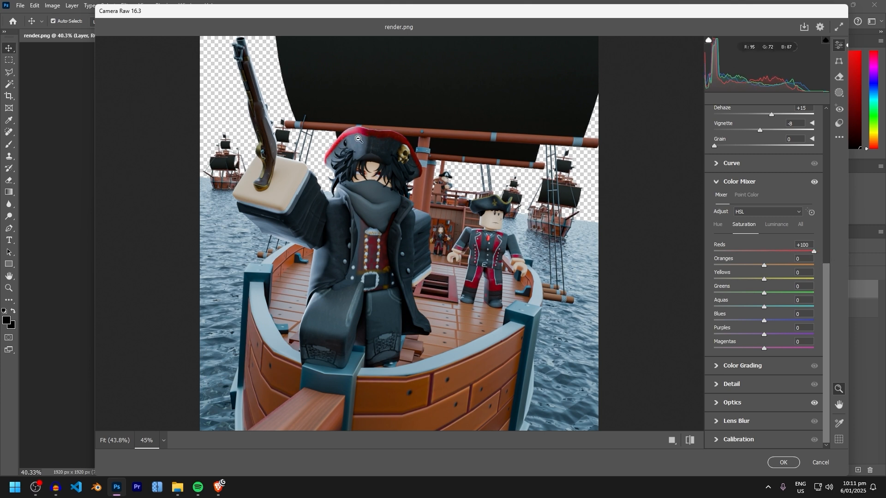
left_click(719, 226)
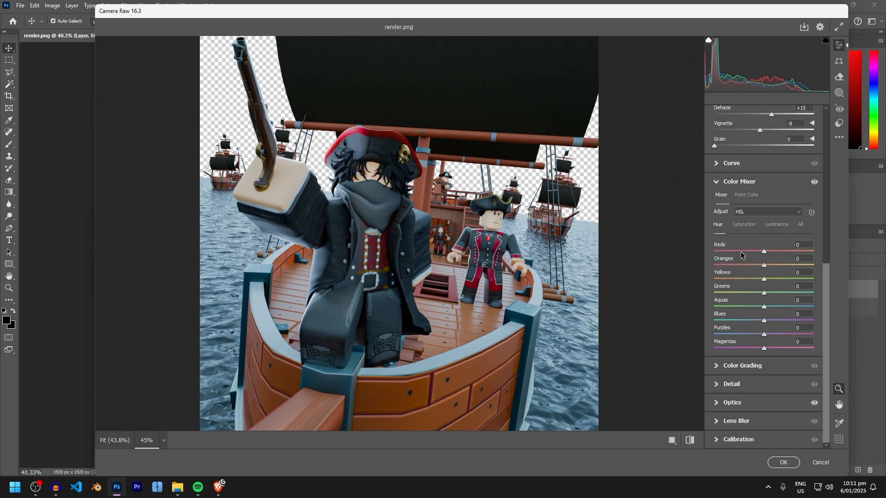
left_click_drag(763, 252, 679, 249)
left_click_drag(714, 253, 758, 253)
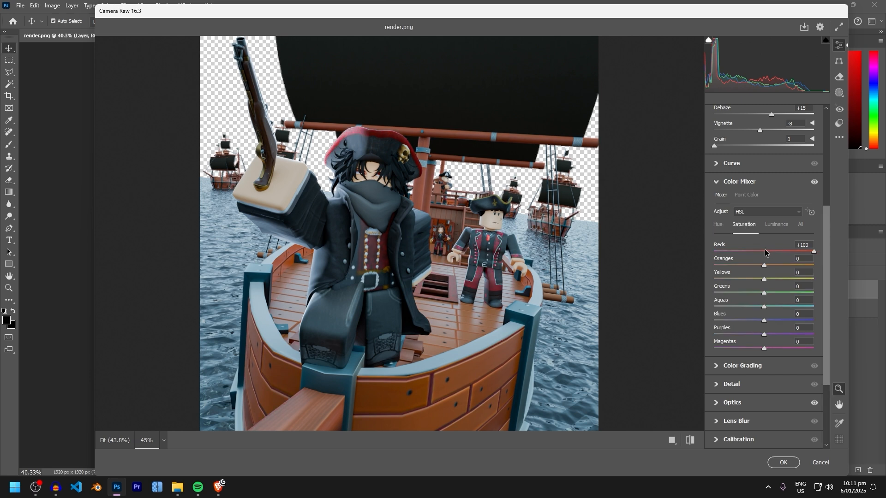
- Set the Color Mixer Saturation to -5 for Reds, +30 for Oranges and +30 for Yellows, checking the captain's hand and outfit
left_click(744, 225)
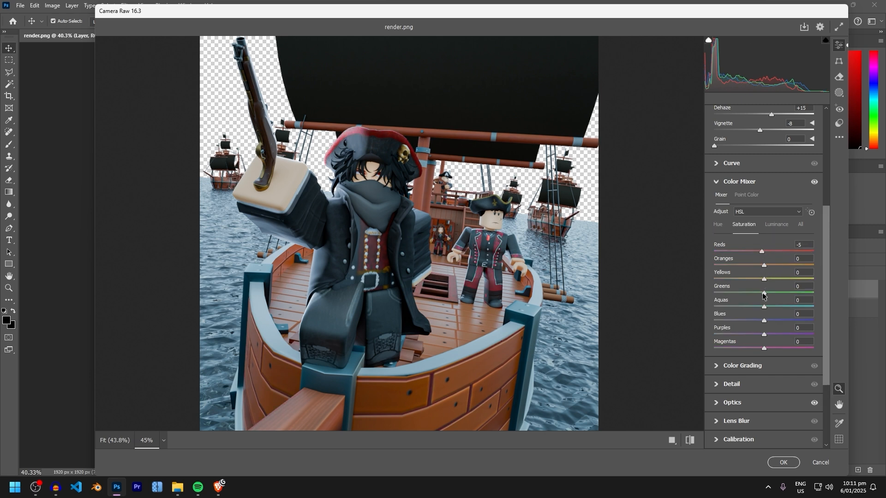
mouse_move(764, 265)
left_mouse_down()
mouse_move(818, 273)
mouse_move(767, 262)
mouse_move(779, 265)
left_mouse_up()
scroll(193, 153, "up", 3)
scroll(192, 152, "up", 1)
scroll(194, 166, "up", 3)
scroll(208, 184, "left", 3)
scroll(211, 184, "down", 3)
scroll(214, 184, "right", 3)
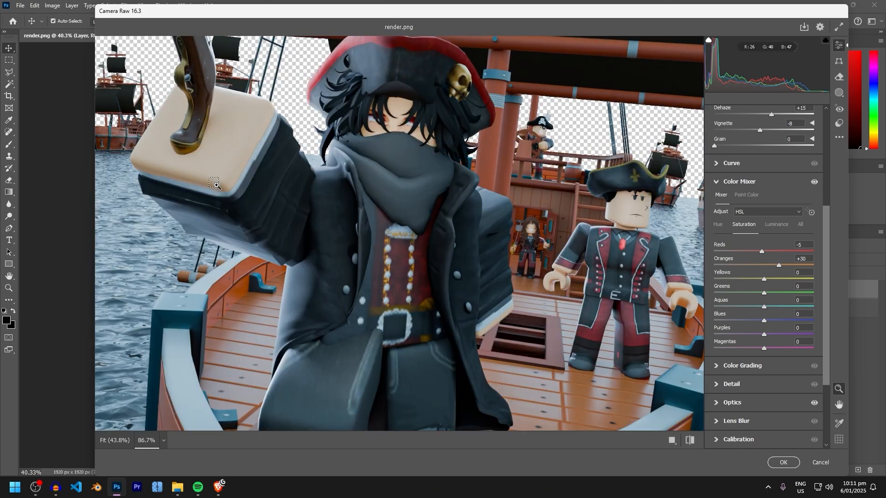
scroll(216, 184, "left", 3)
scroll(217, 185, "up", 3)
scroll(216, 187, "down", 2)
scroll(216, 186, "down", 2)
scroll(303, 178, "up", 2)
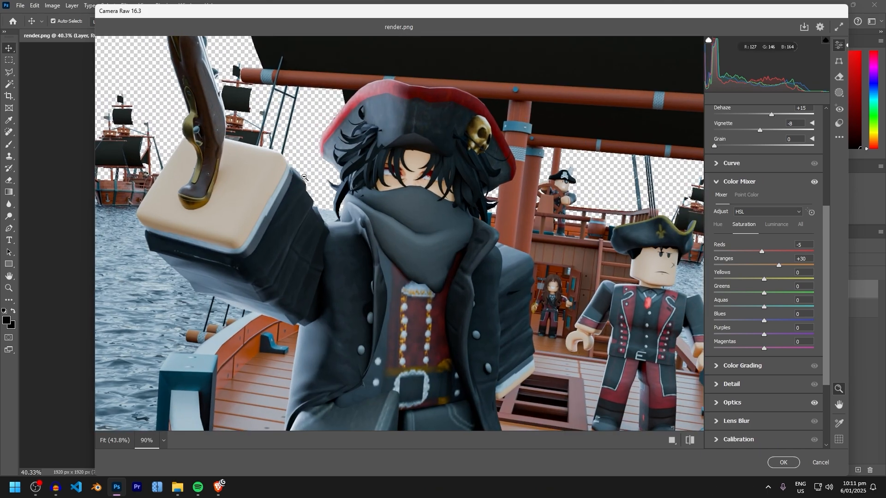
left_click_drag(772, 275, 748, 279)
- Set the Color Mixer Hue to +5 for Oranges, -35 for Yellows and +100 for Reds, checking the crewman's coat
left_click(776, 225)
left_click(718, 224)
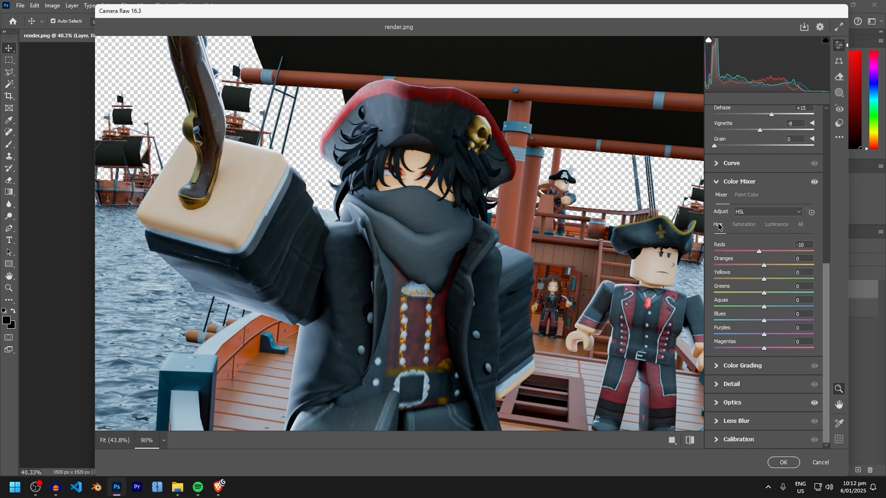
left_click_drag(764, 280, 747, 279)
left_click_drag(765, 268, 766, 273)
scroll(515, 267, "down", 5)
scroll(515, 266, "up", 1)
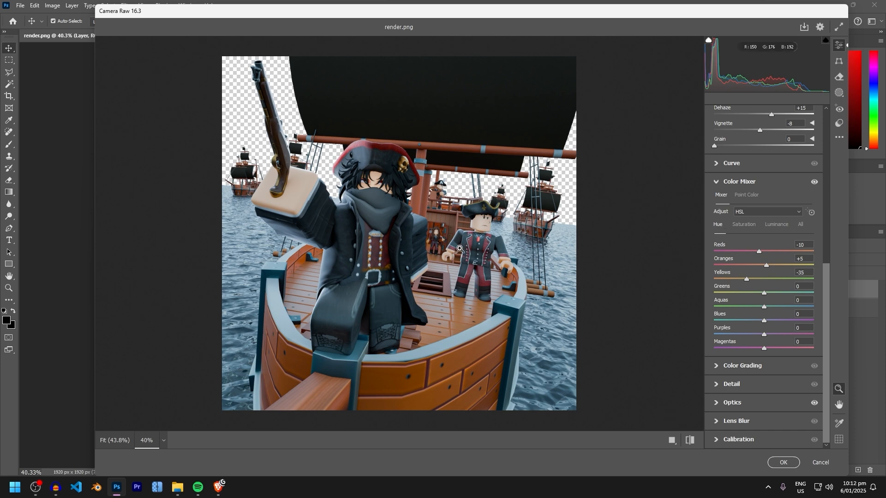
scroll(489, 245, "up", 5)
scroll(555, 253, "up", 6)
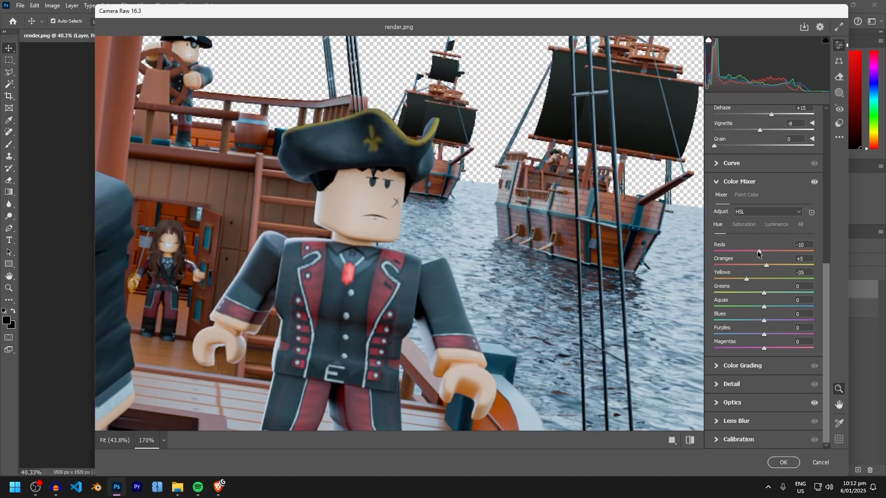
left_click_drag(758, 251, 841, 261)
- Reset all Color Mixer adjustments to their defaults
left_click(733, 224)
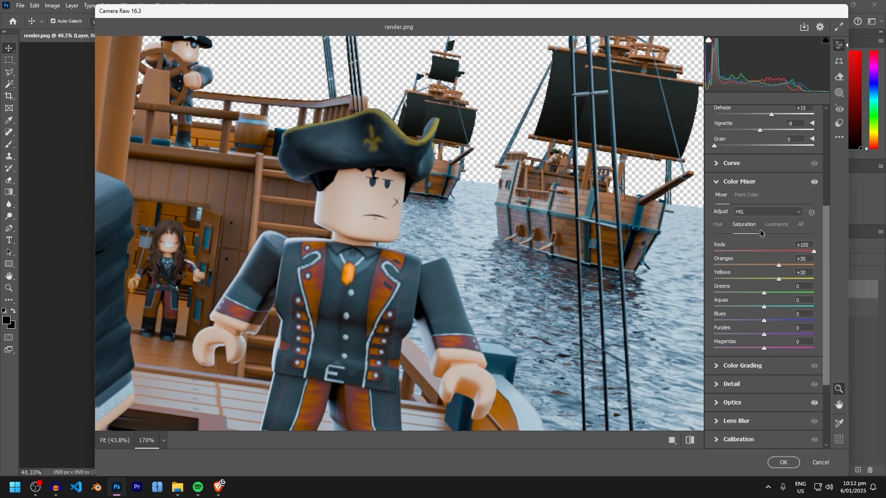
left_click(777, 225)
left_click(372, 288, "alt")
left_click(353, 278, "alt")
left_click(352, 278, "alt")
left_click(747, 183, "alt")
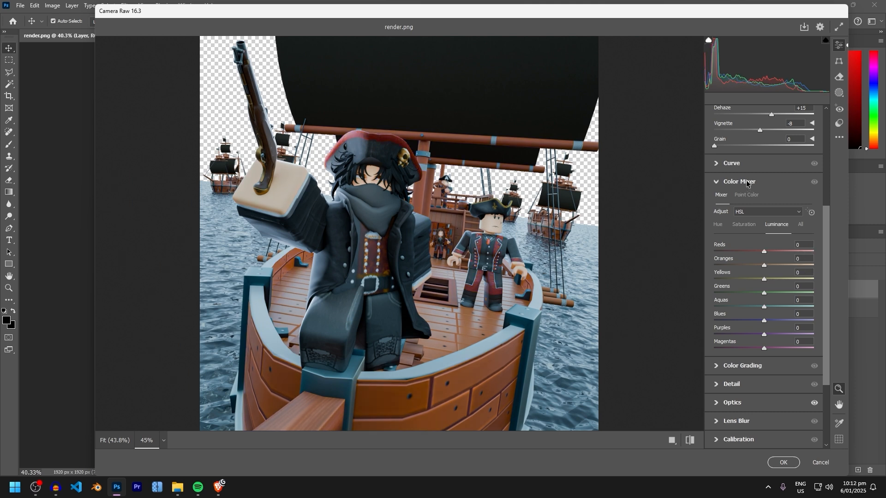
- Set the Color Mixer Luminance to +8 for Reds and -16 for Blues
scroll(746, 181, "up", 1)
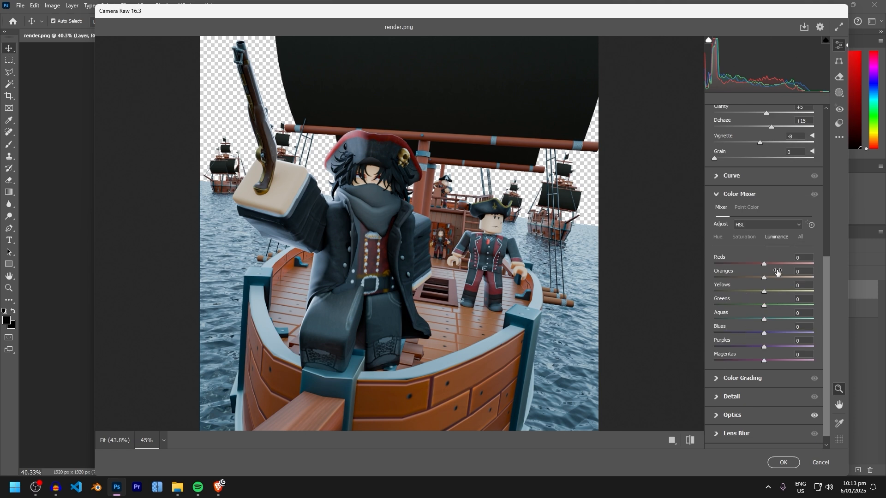
mouse_move(764, 264)
left_mouse_down()
mouse_move(786, 267)
mouse_move(779, 265)
left_mouse_up()
left_click(744, 236)
left_click_drag(763, 319, 756, 335)
left_click(776, 237)
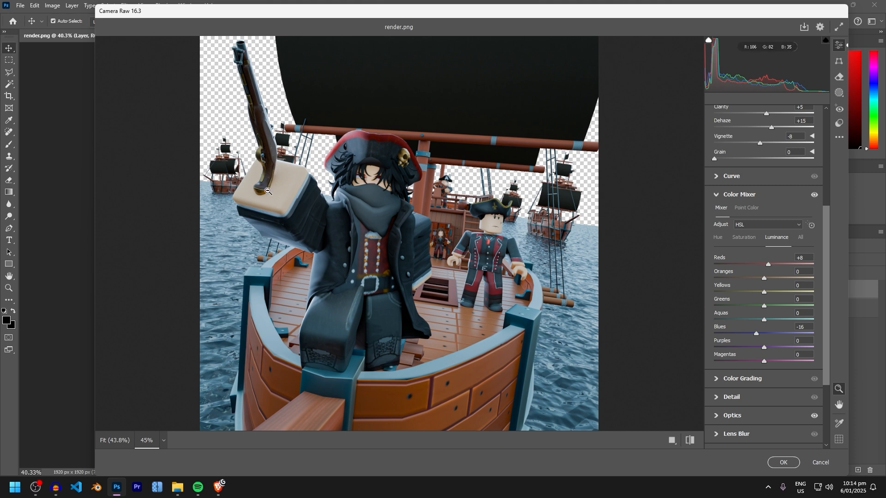
- Go back over the adjustments made so far and open the Color Grading settings
scroll(764, 229, "down", 1)
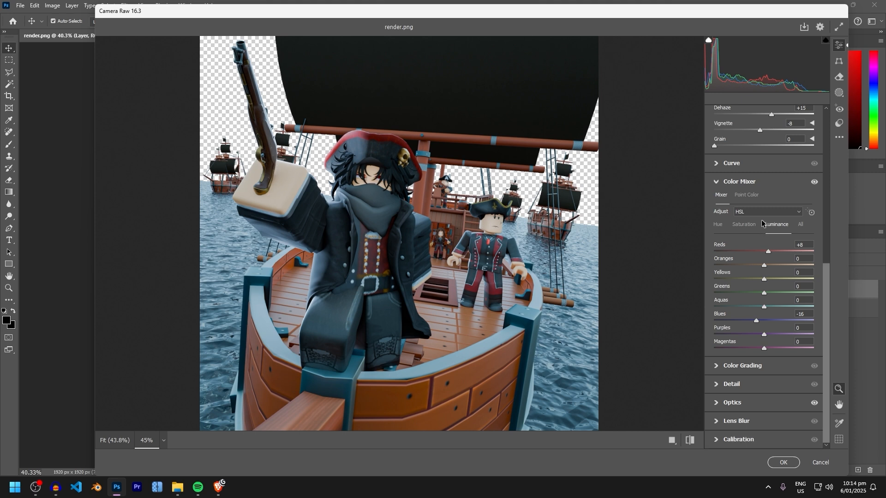
scroll(759, 226, "up", 1)
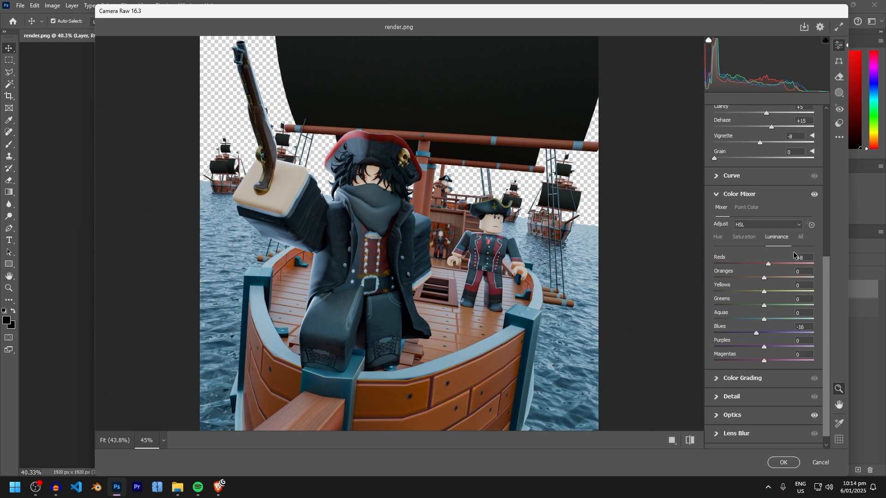
scroll(784, 286, "up", 8)
scroll(784, 296, "down", 9)
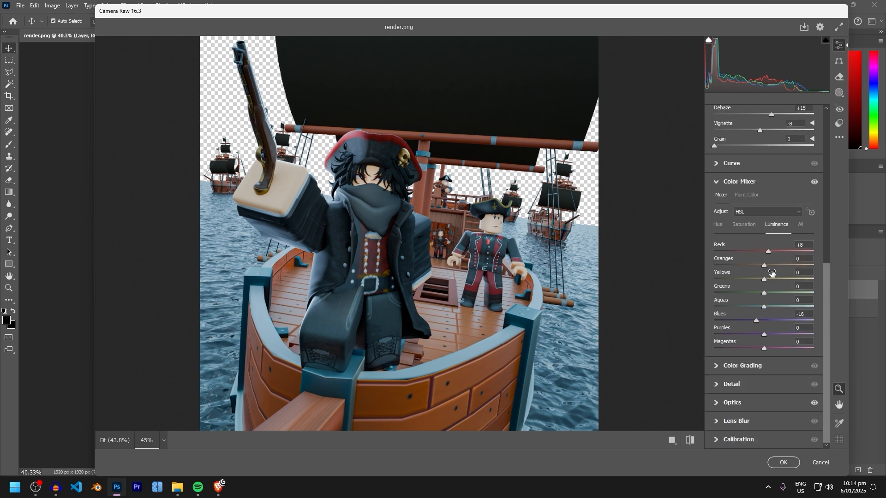
left_click(753, 366)
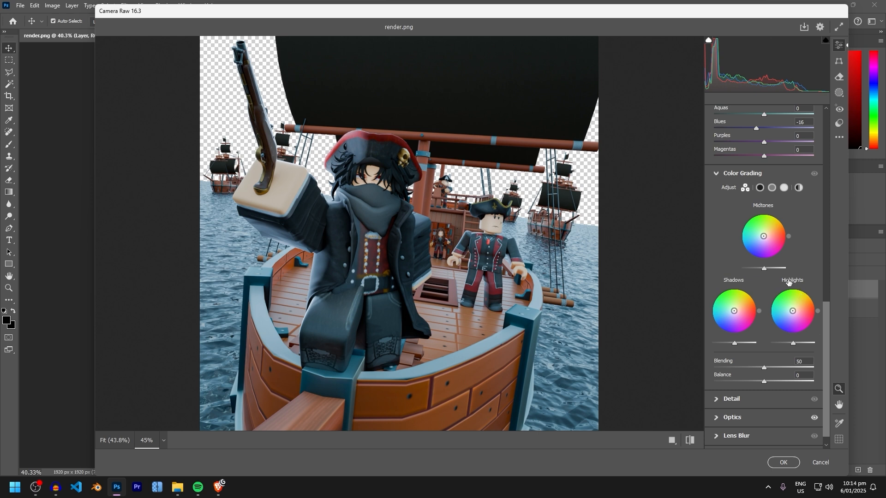
- Try a red tint on the Highlights in Color Grading, check it on the water, and reset the Highlights color
left_click_drag(792, 310, 806, 310)
scroll(591, 233, "up", 5)
scroll(562, 217, "down", 2)
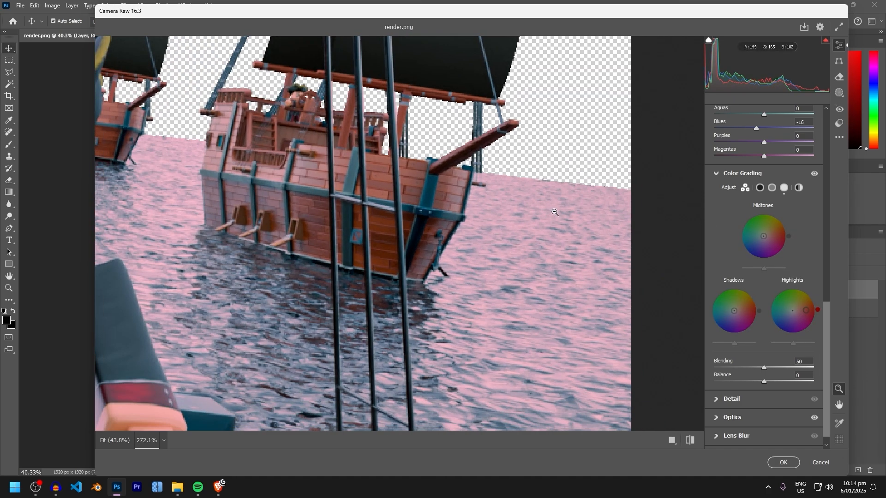
scroll(549, 206, "down", 2)
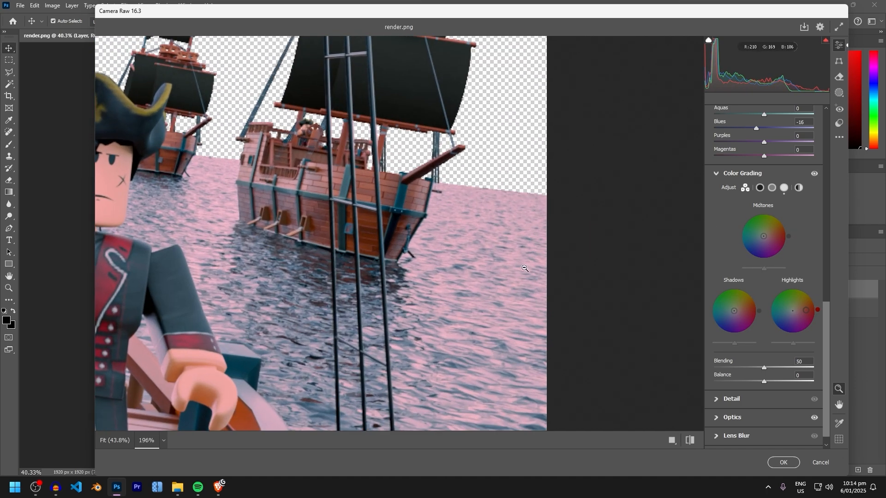
double_click(805, 310)
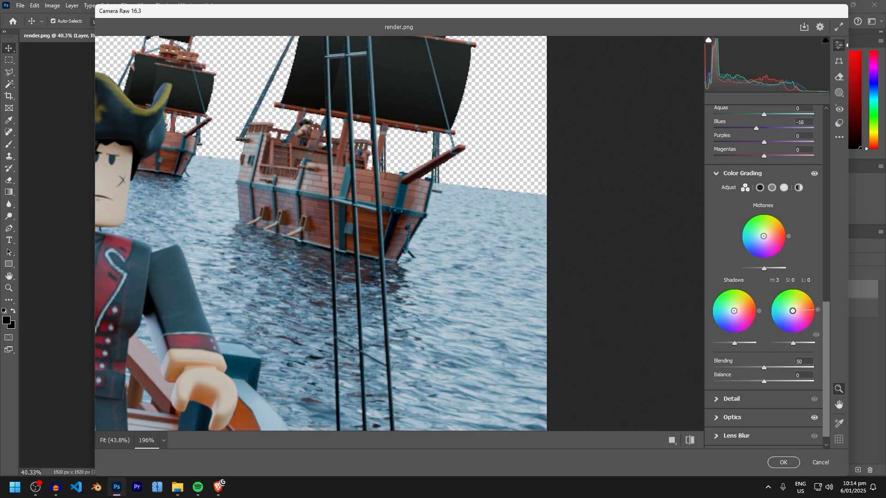
- Tint the Highlights blue in Color Grading with Hue 237, Saturation 26 and Luminance +5
left_click_drag(792, 311, 797, 343)
scroll(807, 277, "up", 6)
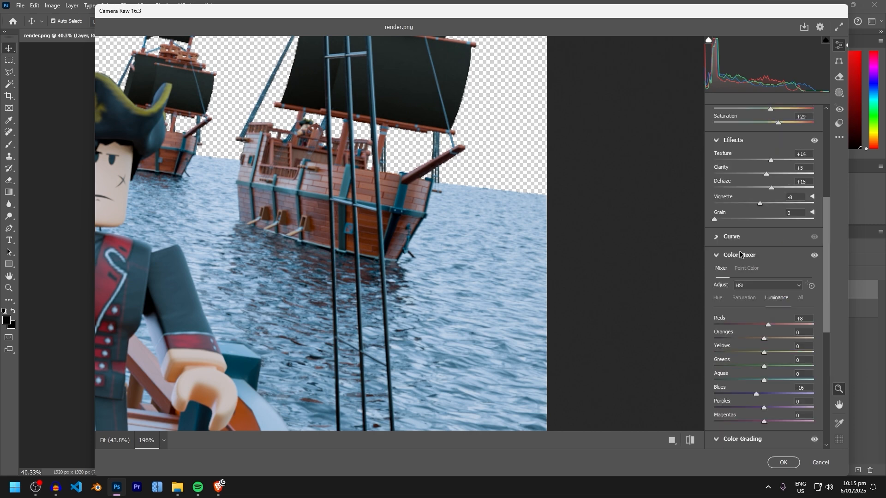
scroll(773, 301, "down", 5)
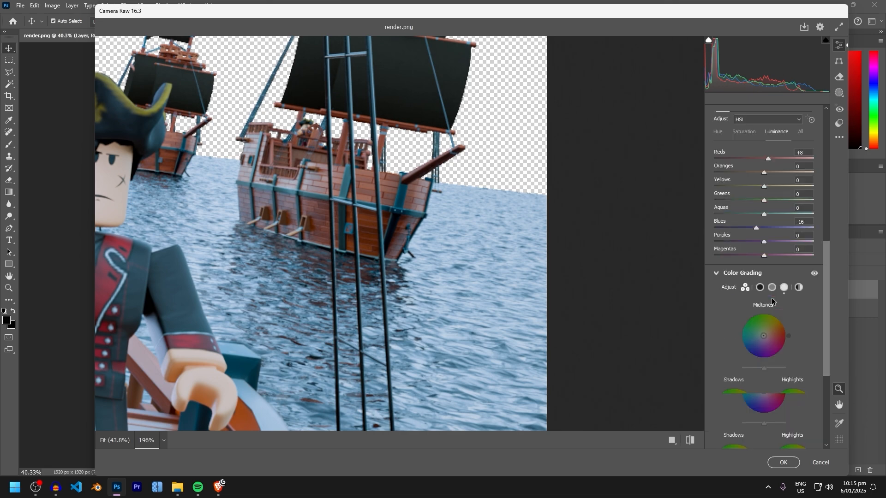
left_click_drag(341, 190, 314, 185)
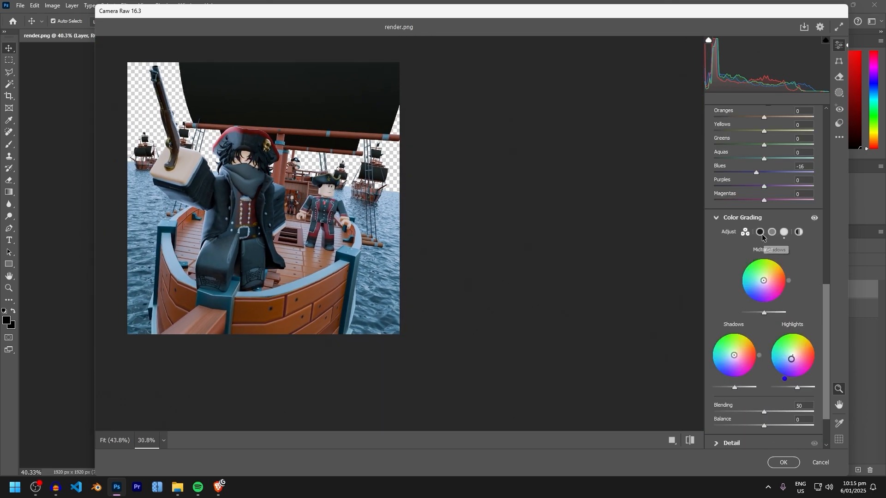
left_click(784, 233)
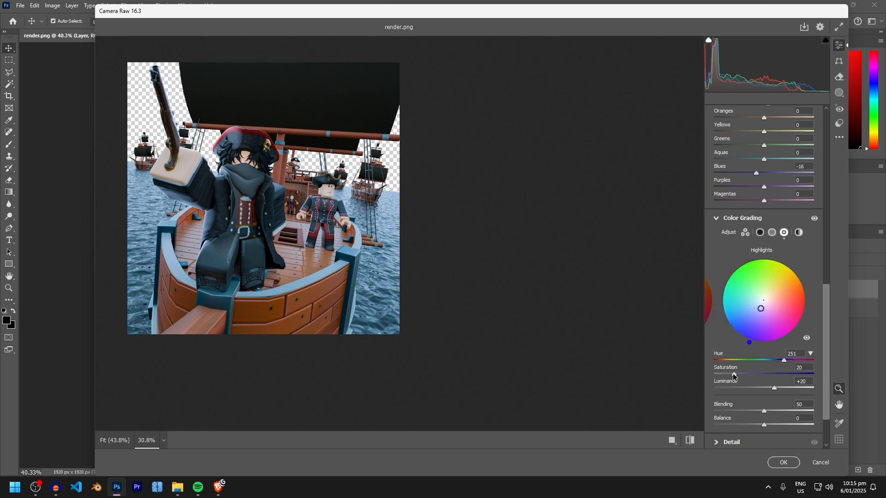
left_click_drag(784, 359, 783, 360)
left_click_drag(737, 376, 740, 376)
left_click_drag(774, 388, 765, 390)
scroll(779, 295, "up", 3)
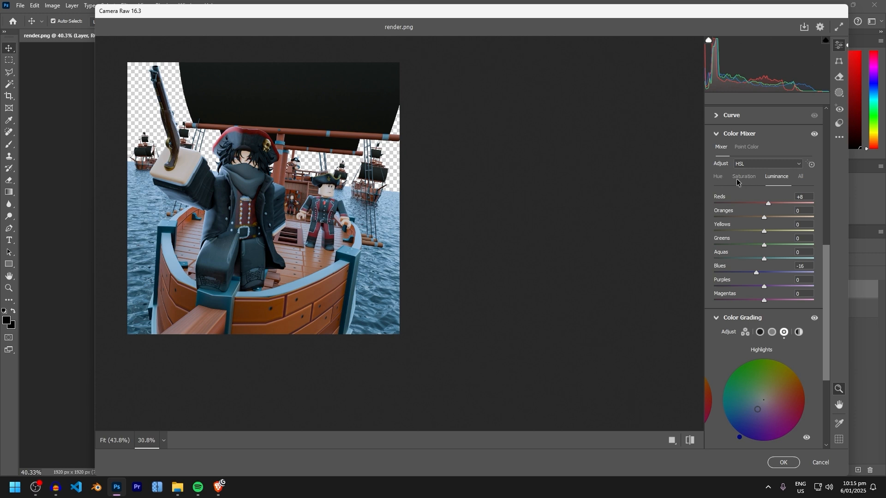
scroll(777, 182, "down", 3)
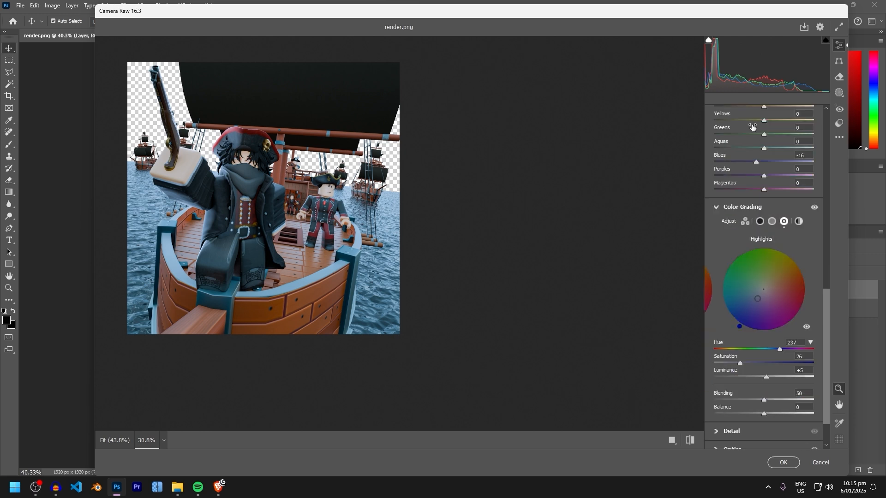
- Set the Midtones in Color Grading to Hue 270 and Saturation 1
scroll(756, 207, "up", 2)
left_click(760, 278)
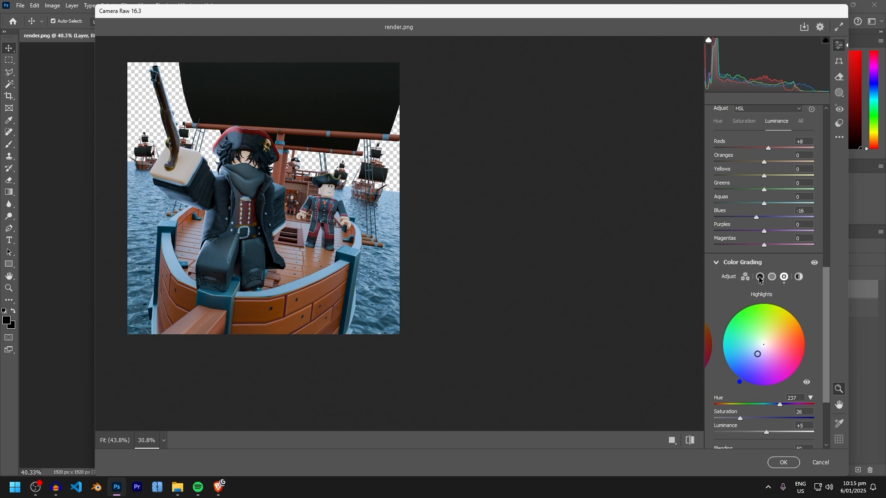
scroll(738, 258, "up", 3)
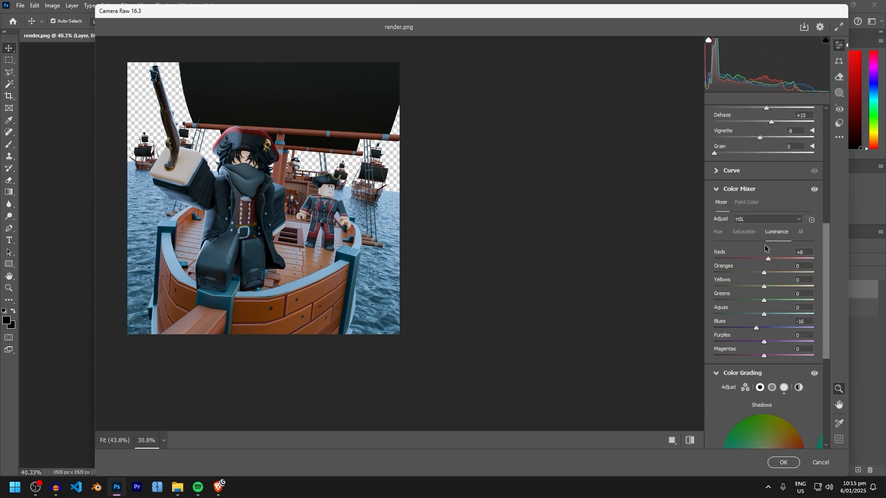
scroll(764, 248, "down", 3)
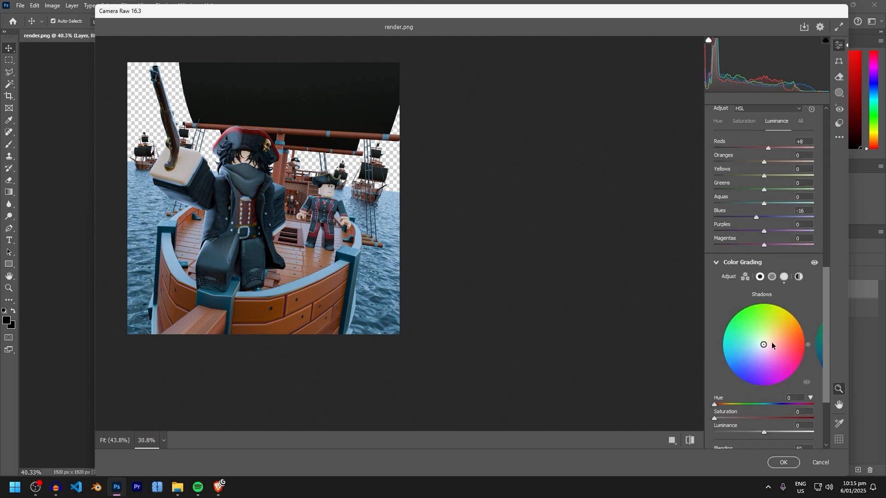
left_click(772, 276)
scroll(761, 276, "down", 2)
left_click_drag(763, 279, 764, 279)
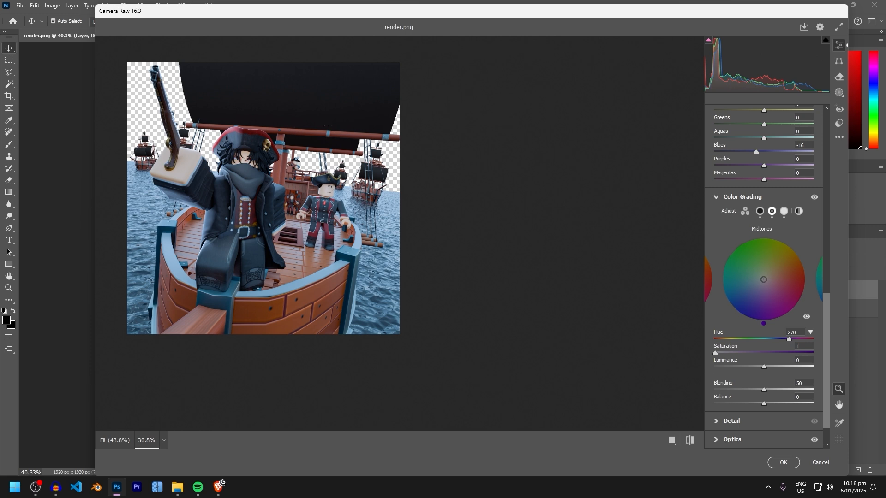
- Set the Midtones Luminance to -10 in Color Grading, with Blending at 46 and Balance at -4
left_click_drag(764, 367, 761, 366)
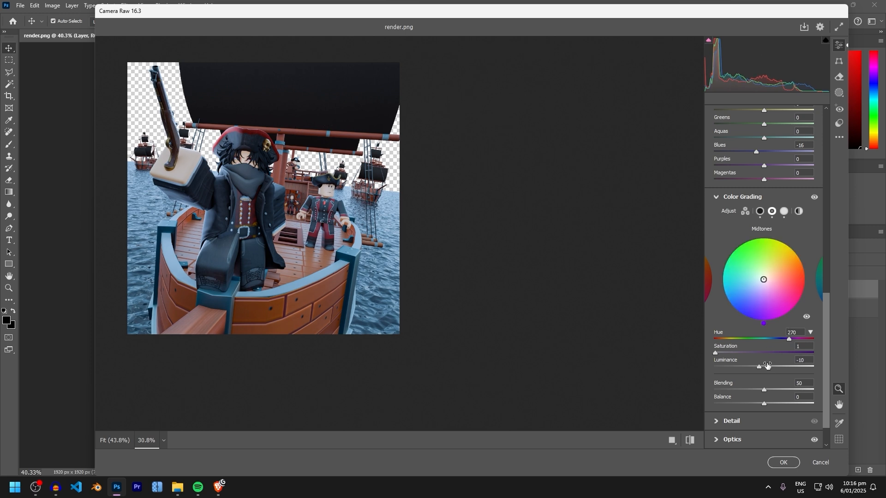
left_click(745, 211)
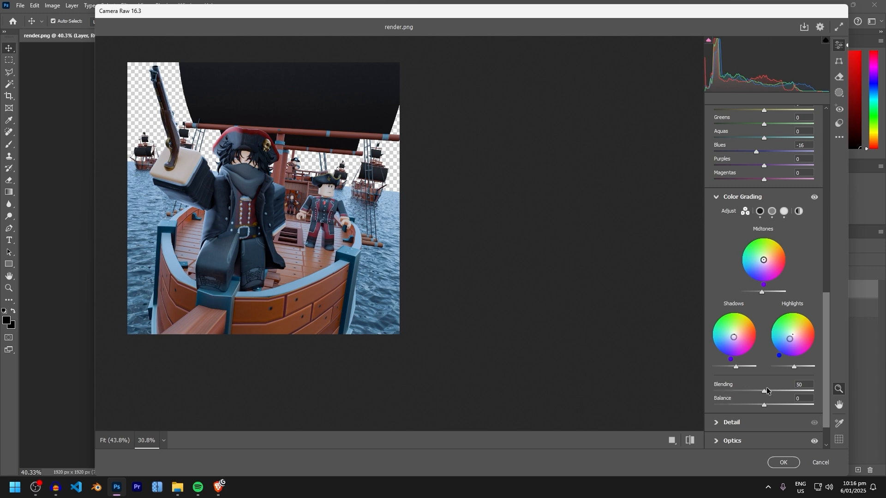
left_click_drag(764, 391, 724, 390)
scroll(723, 390, "down", 4)
- Collapse the Light, Color, Effects, Color Mixer and Color Grading sections
scroll(769, 226, "up", 12)
scroll(769, 226, "up", 3)
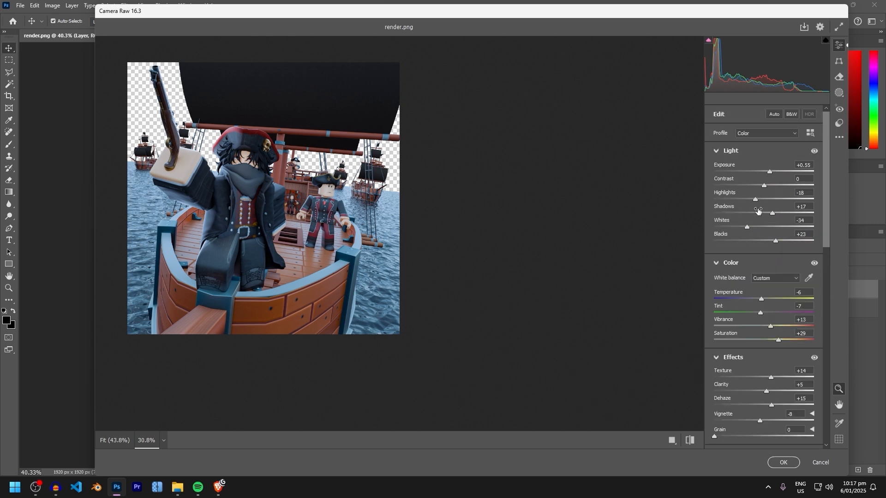
left_click(737, 156)
left_click(728, 170)
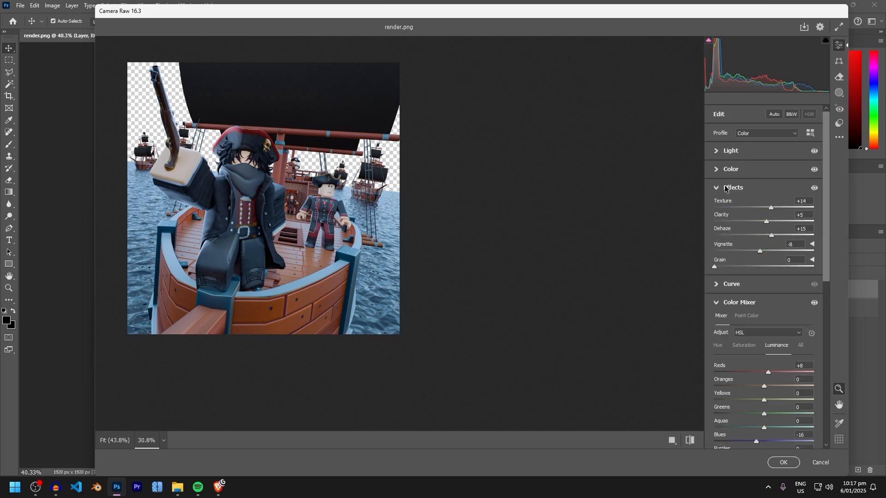
left_click(733, 188)
left_click(743, 224)
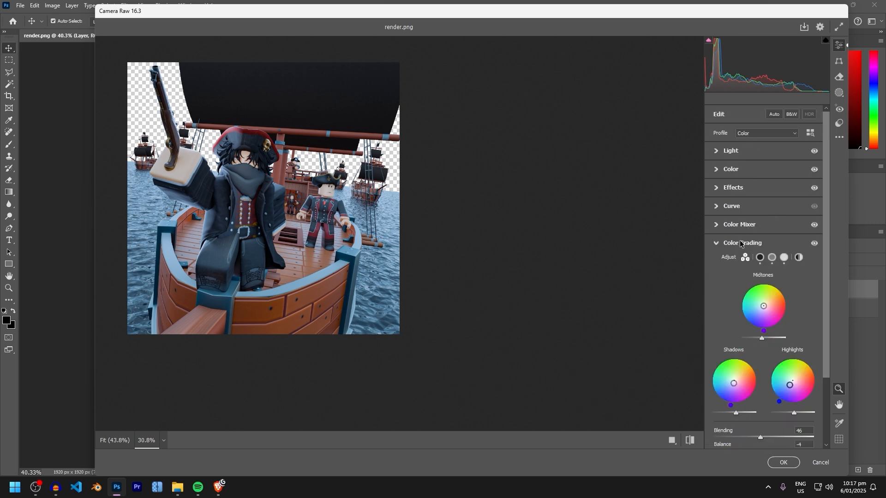
left_click(743, 243)
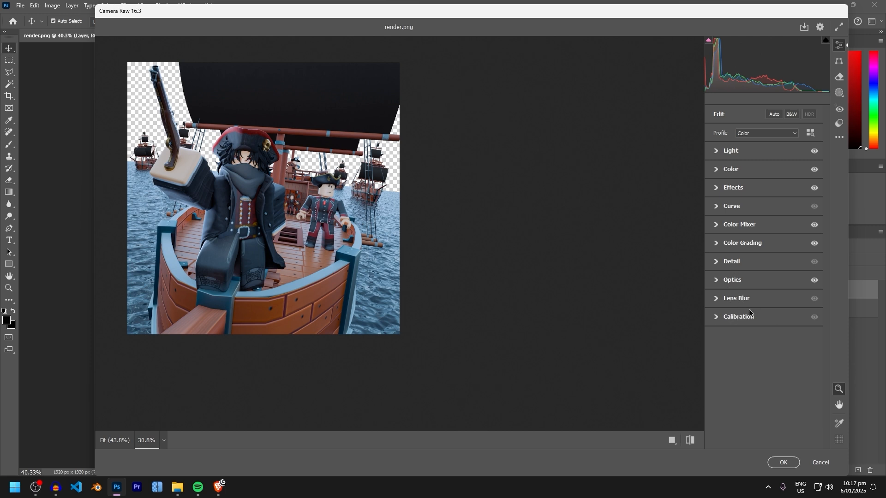
- Look over the Calibration and Lens Blur settings without applying either of them
left_click(739, 317)
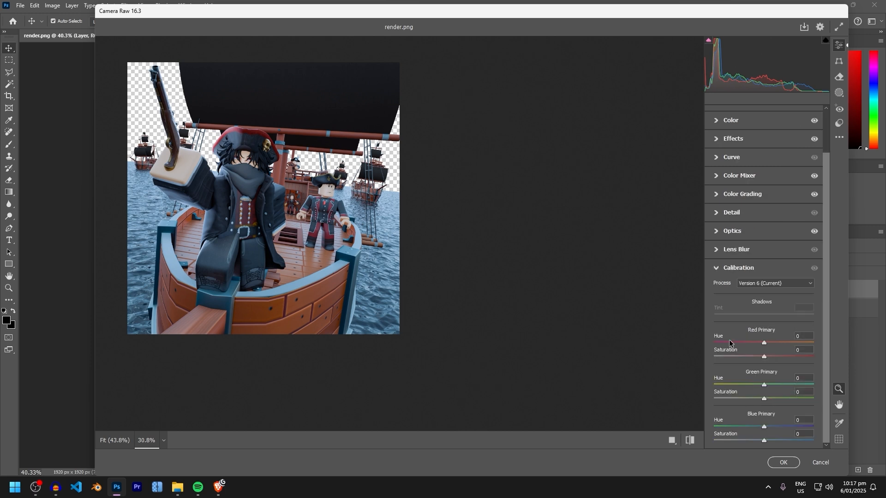
left_click(739, 269)
left_click(746, 300)
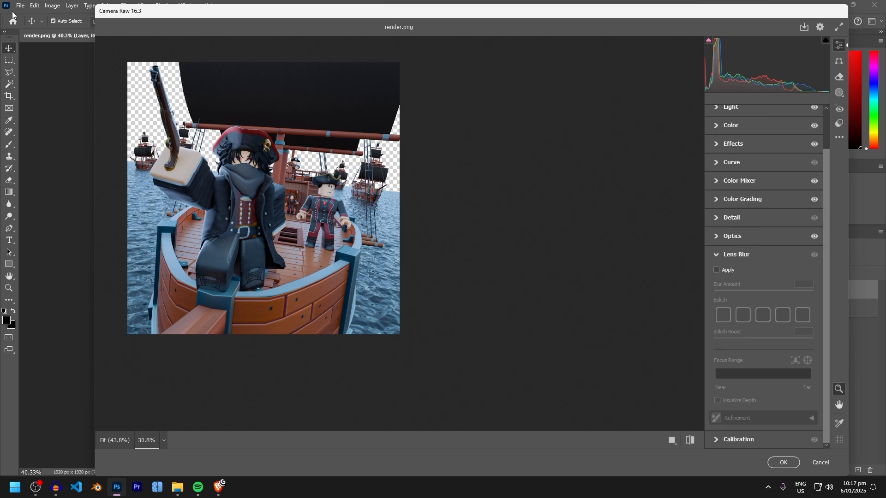
left_click_drag(403, 4, 403, 62)
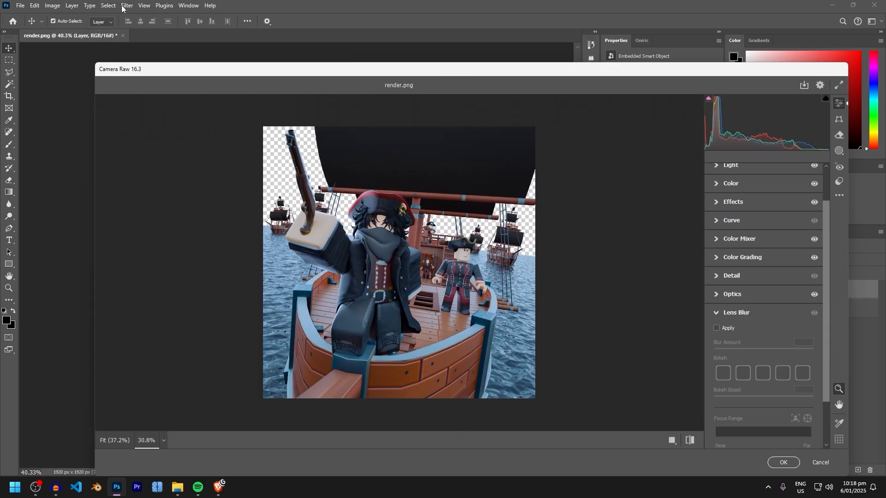
left_click_drag(138, 63, 137, 3)
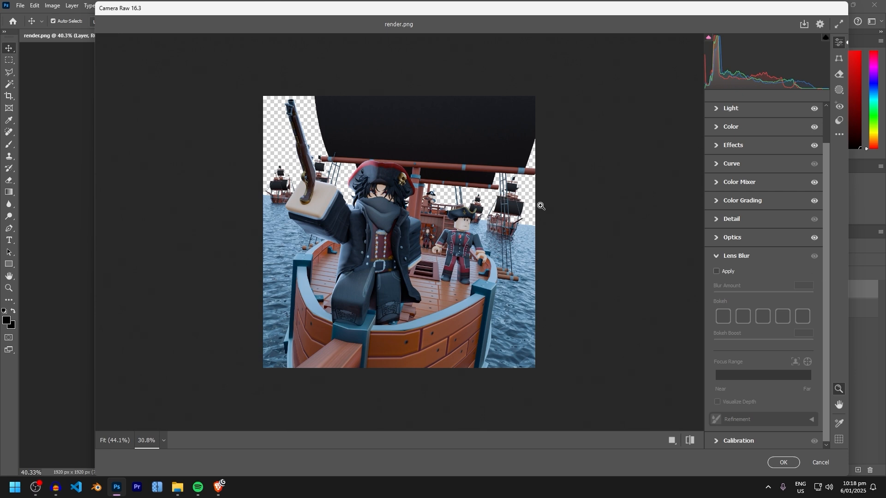
left_click(720, 257)
left_click(720, 299)
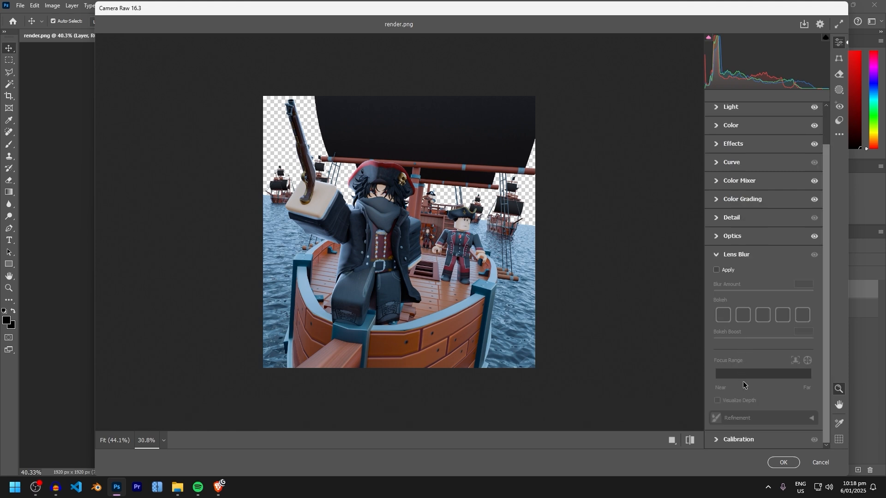
left_click(730, 256)
- Set the Optics Vignette to -45 and Distortion to -1
left_click(714, 278)
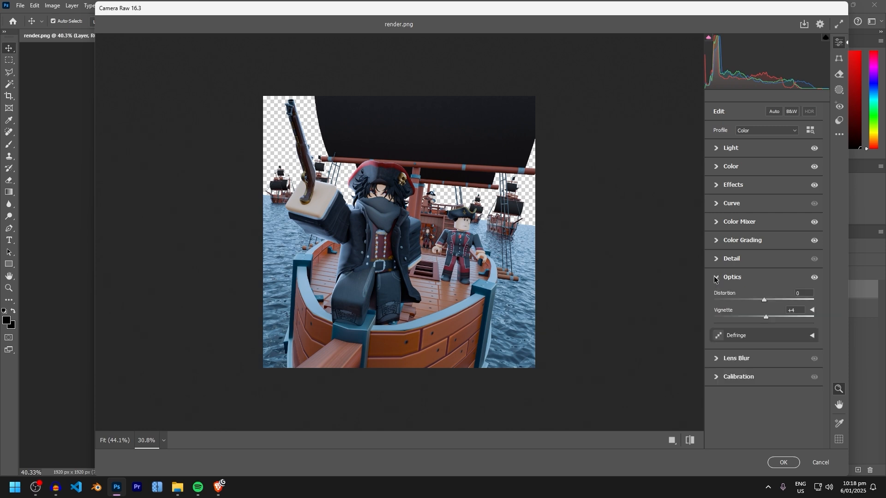
left_click_drag(766, 319, 743, 324)
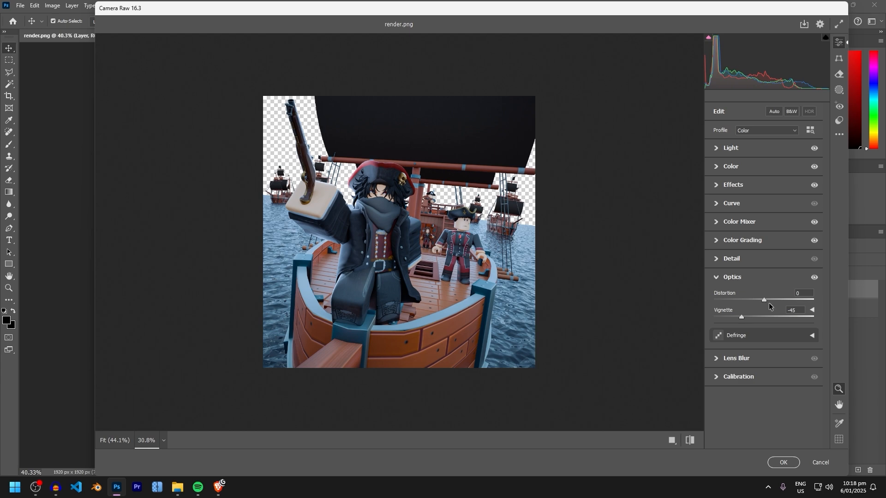
mouse_move(764, 300)
left_mouse_down()
mouse_move(748, 300)
mouse_move(801, 299)
mouse_move(736, 299)
mouse_move(763, 292)
left_mouse_up()
- Open the Detail settings and try Noise Reduction at 100 on a close-up of the background character
left_click(765, 258)
scroll(740, 279, "down", 2)
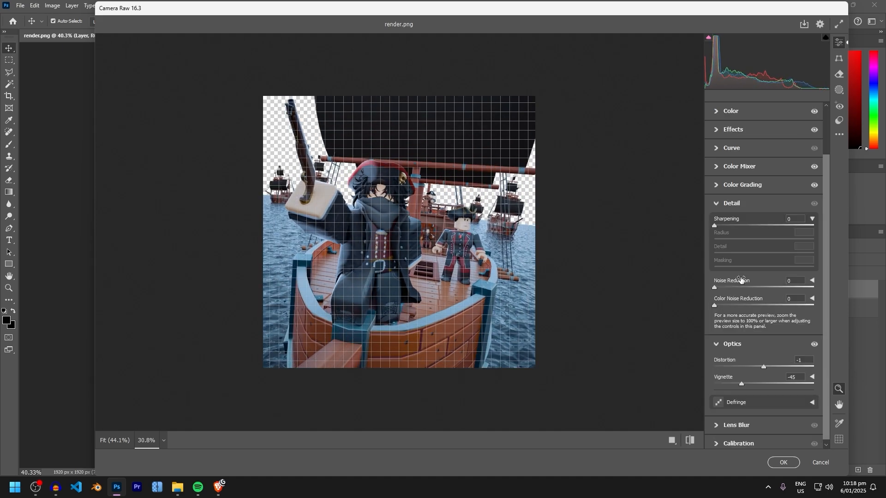
scroll(463, 240, "up", 12)
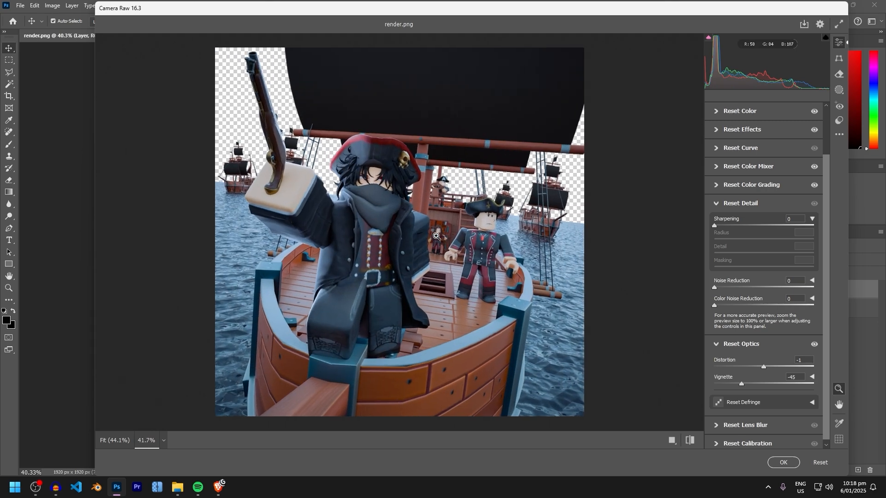
scroll(476, 249, "up", 12)
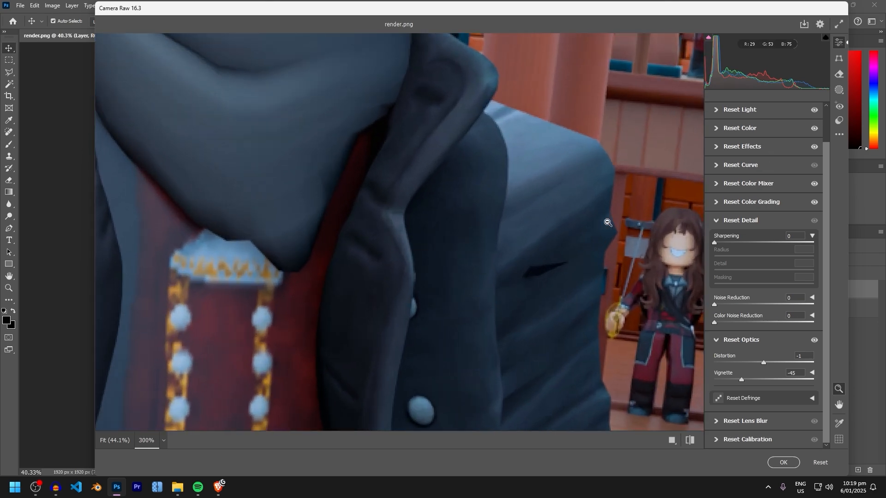
scroll(500, 193, "up", 6)
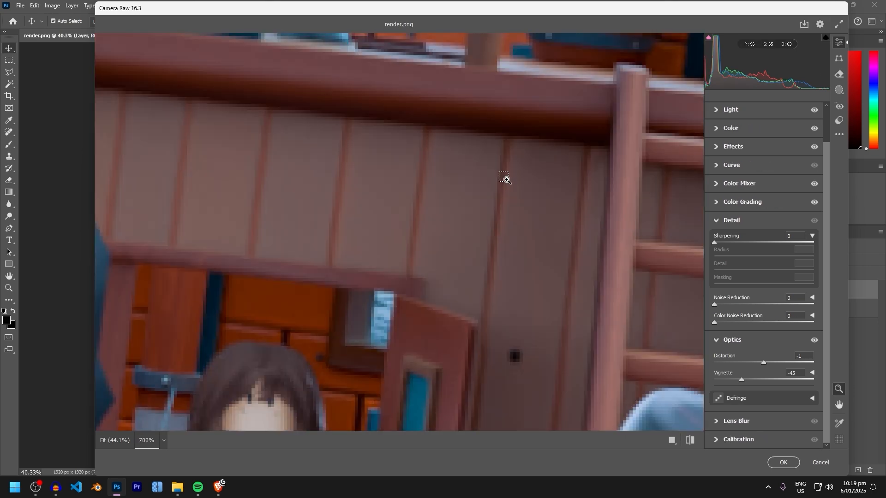
scroll(379, 152, "up", 4)
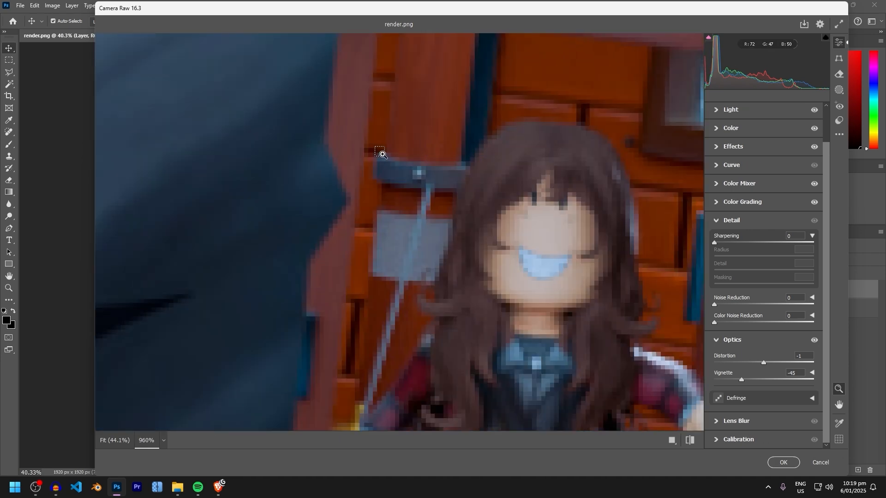
scroll(405, 156, "down", 5)
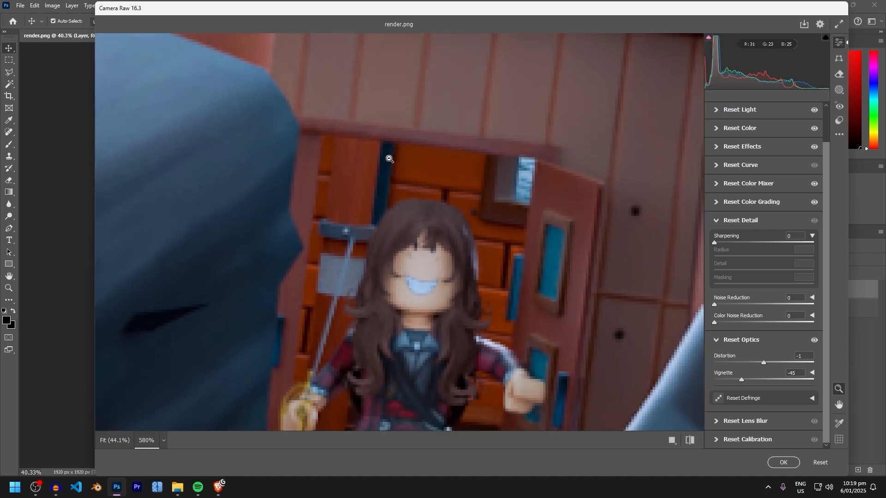
left_click_drag(728, 305, 862, 314)
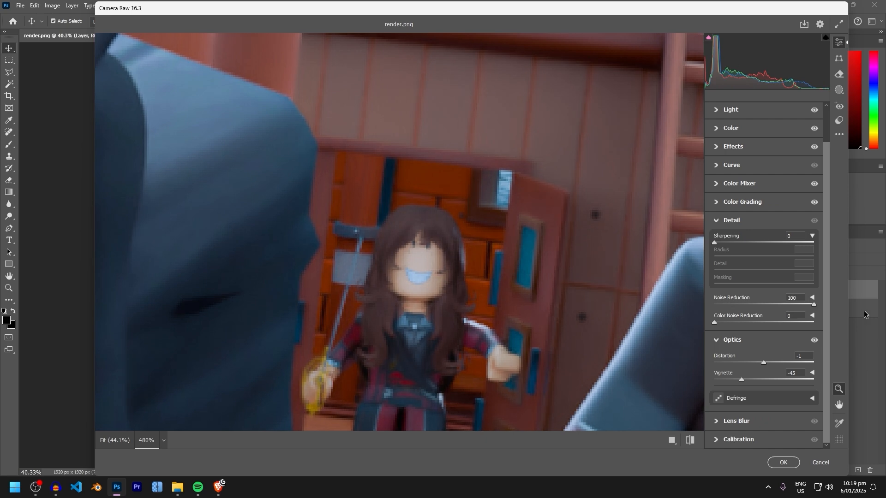
- Check the smoothing on the whole render, lower Noise Reduction to 8 and set Color Noise Reduction to 15
scroll(499, 224, "down", 3)
scroll(499, 224, "down", 12)
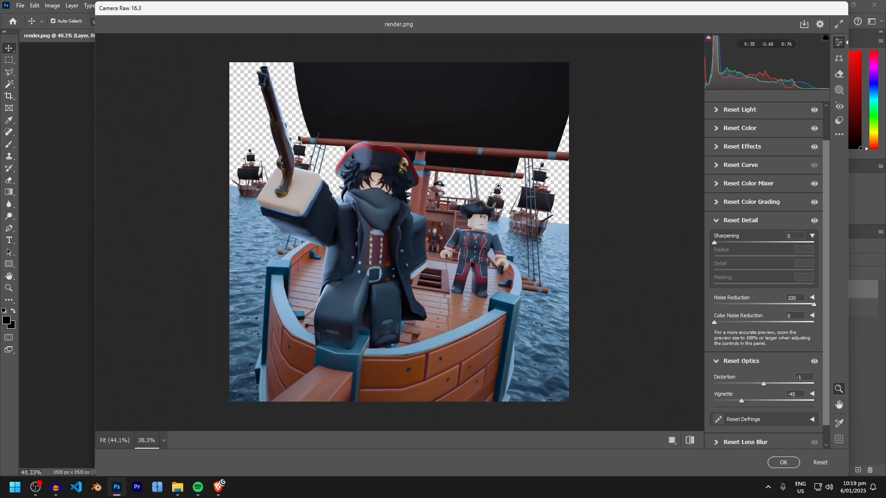
scroll(549, 328, "up", 2)
scroll(549, 329, "up", 4)
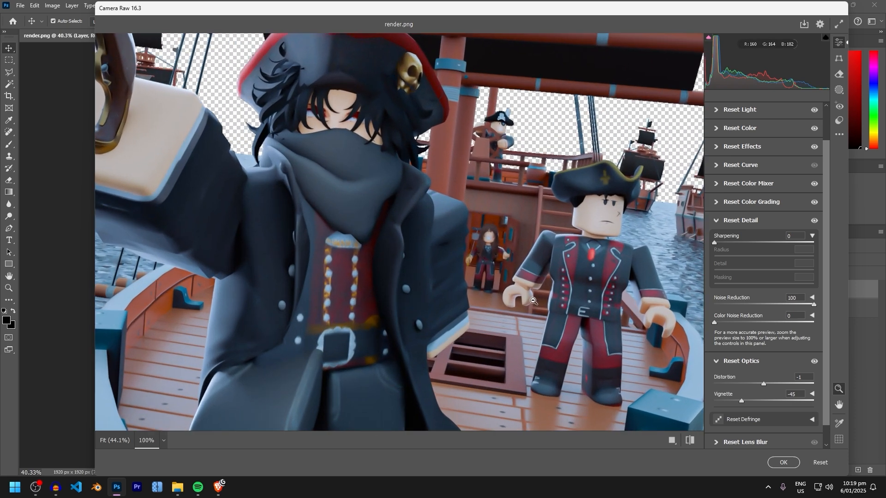
scroll(549, 329, "down", 4)
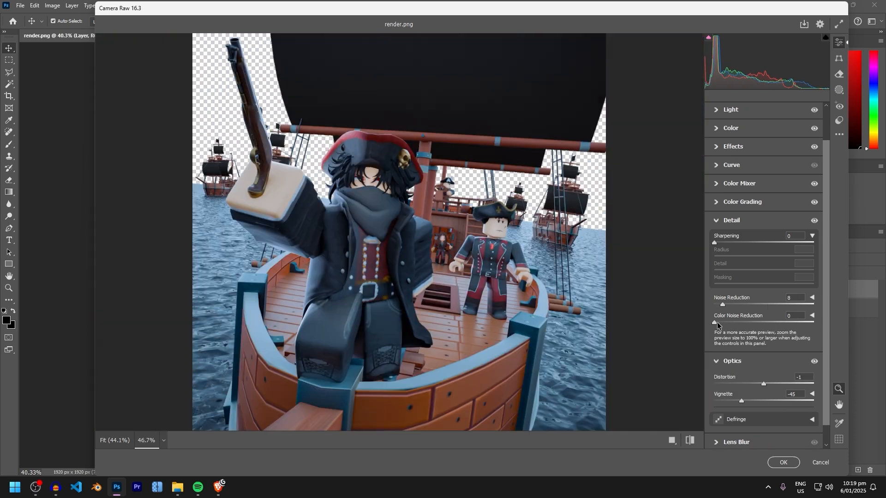
mouse_move(717, 322)
left_mouse_down()
mouse_move(735, 323)
mouse_move(721, 323)
left_mouse_up()
- Expand the noise reduction options, try a higher Contrast, and return Noise Reduction and Color Noise Reduction to 0
left_click(811, 316)
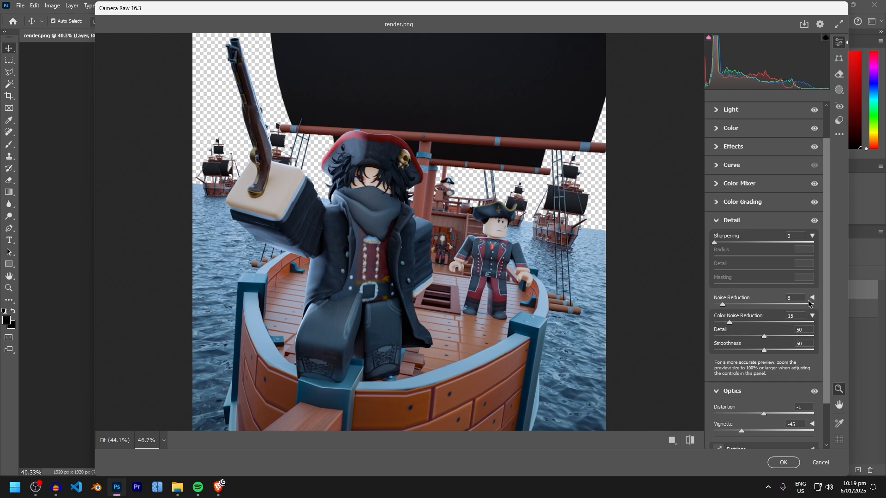
left_click(812, 299)
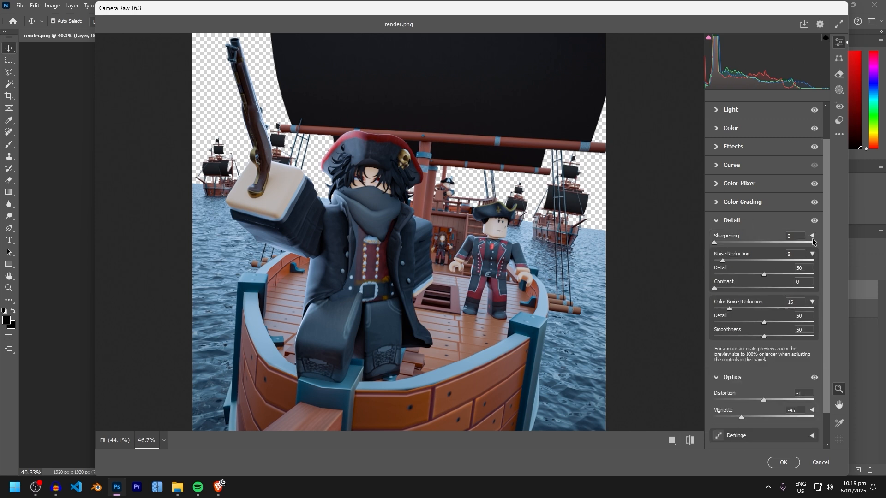
scroll(731, 273, "down", 2)
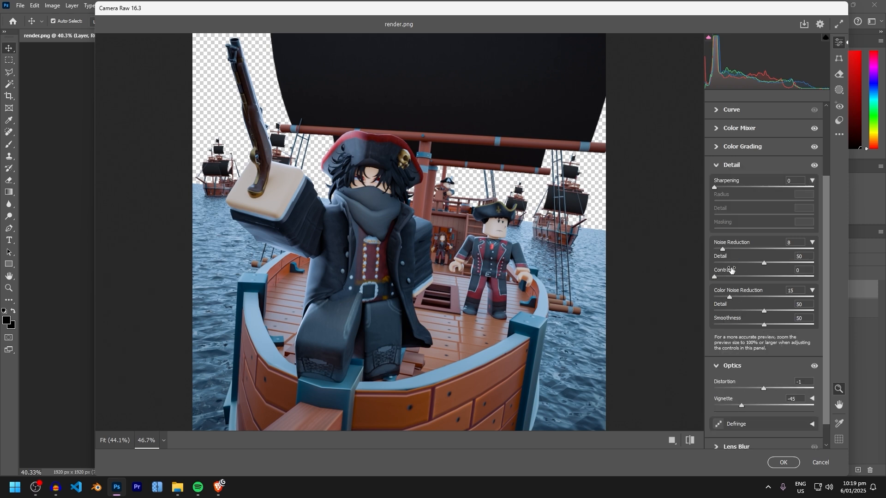
left_click_drag(714, 277, 782, 276)
left_click_drag(723, 249, 698, 249)
left_click(812, 243)
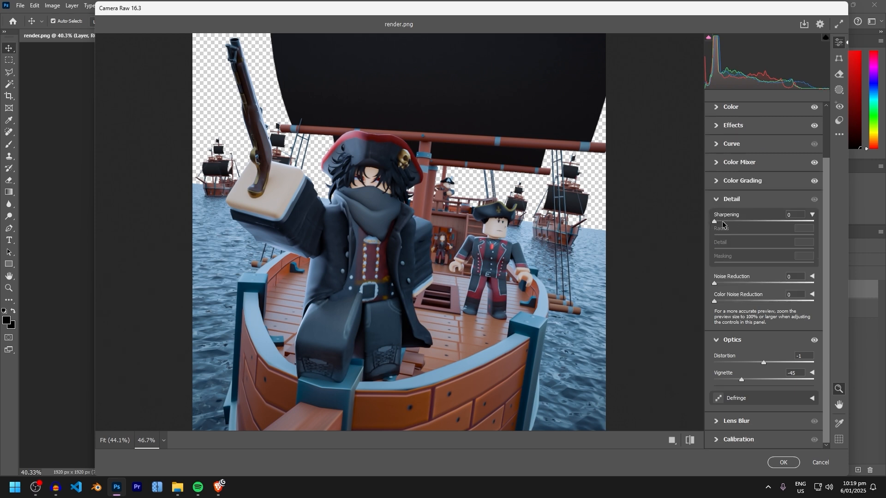
- Set Sharpening to 150 with a Radius of 1.0
left_click_drag(714, 223, 790, 223)
left_click_drag(697, 227, 850, 194)
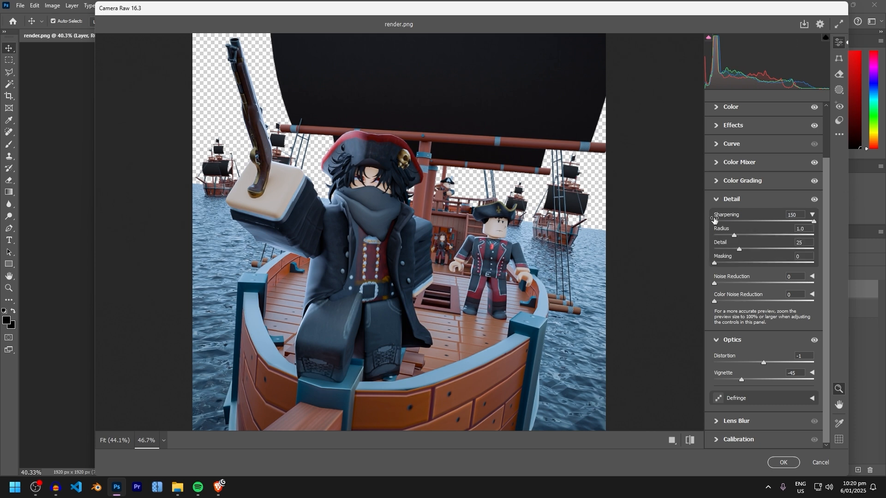
left_click(812, 216)
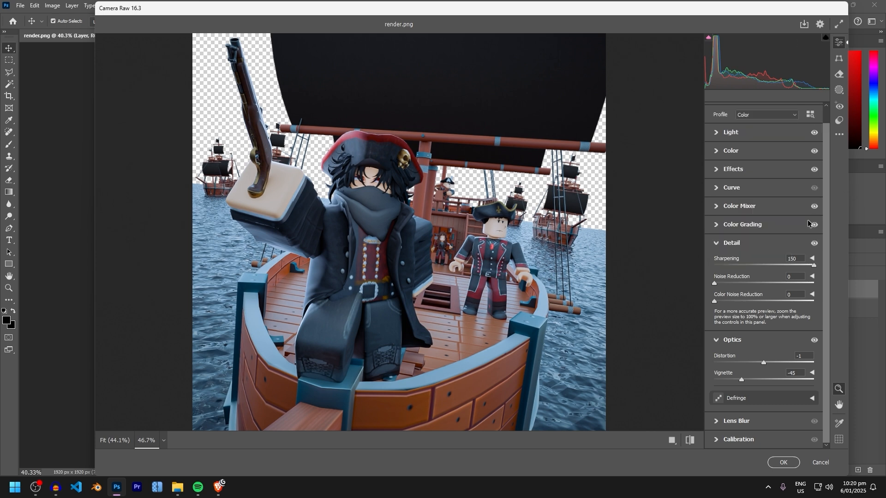
left_click(812, 260)
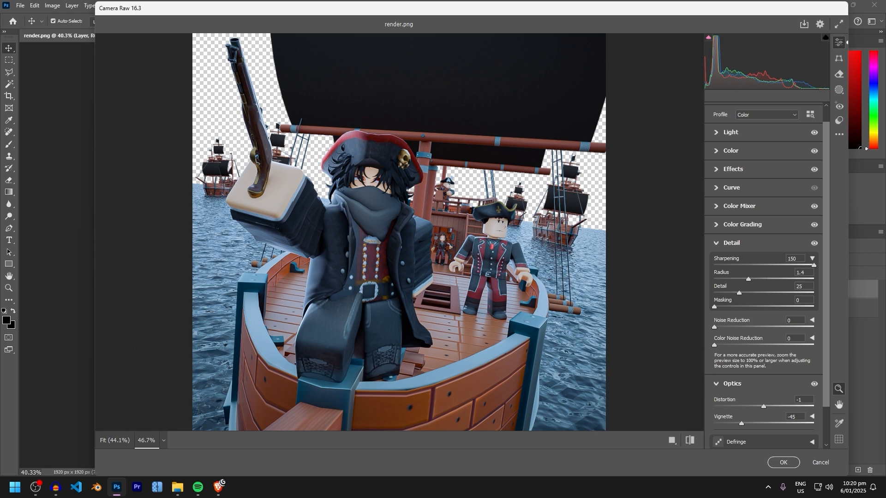
left_click_drag(750, 280, 736, 284)
- Try the sharpening Detail at 100 and examine its effect on the characters up close and on the ship
scroll(530, 245, "up", 5)
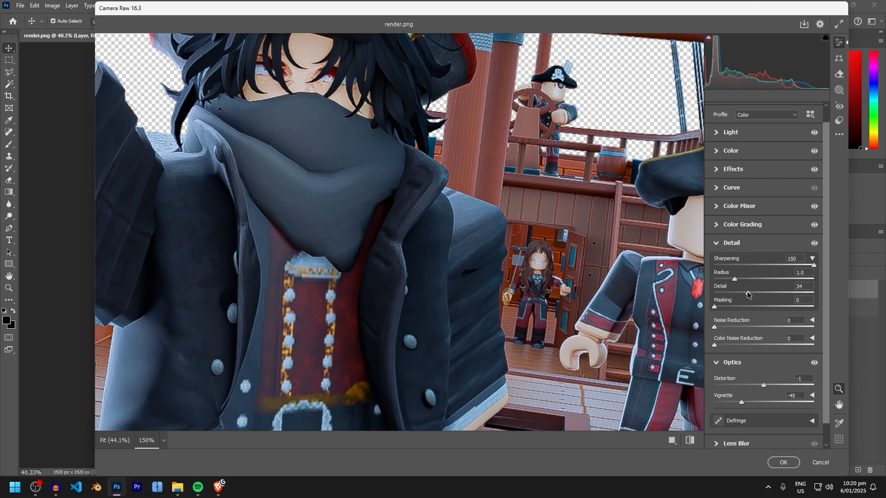
left_click_drag(748, 294, 815, 293)
scroll(369, 118, "down", 5)
scroll(369, 117, "up", 5)
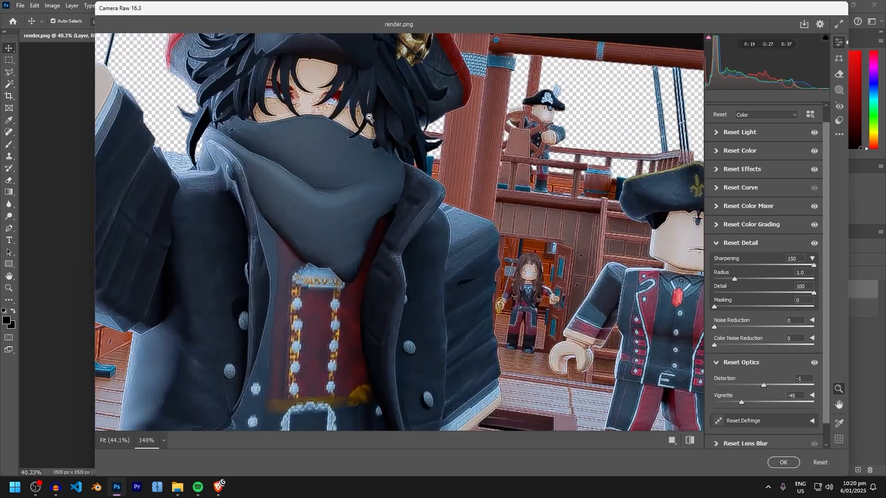
scroll(369, 118, "up", 3)
scroll(411, 164, "down", 3)
scroll(466, 216, "up", 3)
scroll(582, 215, "down", 5)
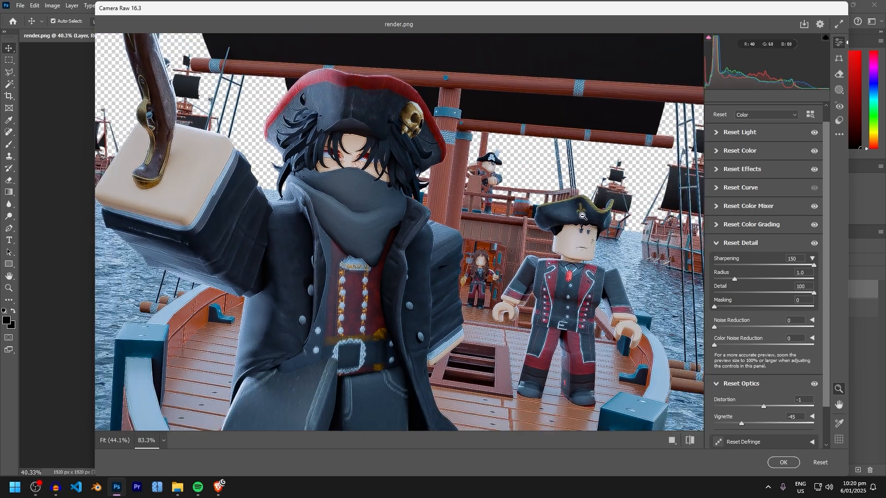
scroll(583, 215, "down", 2)
- Set the sharpening Detail to 15, raise Masking to its maximum, and check the characters up close
left_click_drag(814, 293, 729, 293)
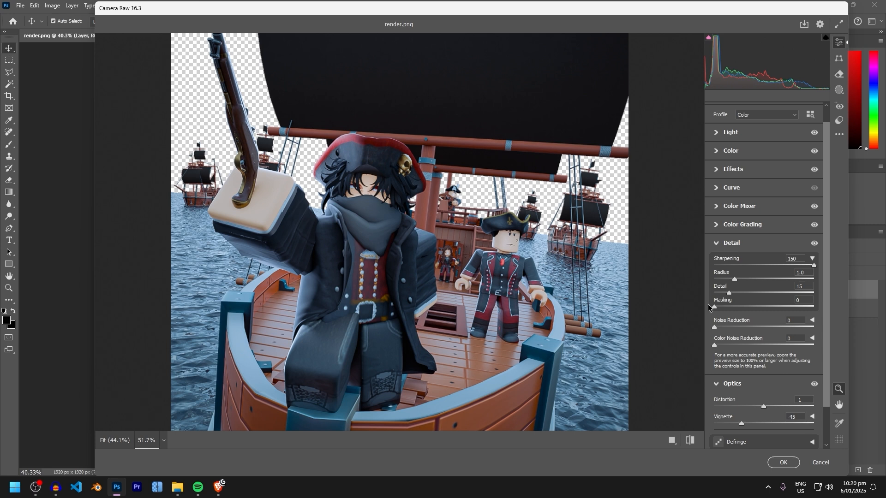
left_click_drag(713, 306, 832, 300)
scroll(479, 237, "up", 5)
key("alt+z")
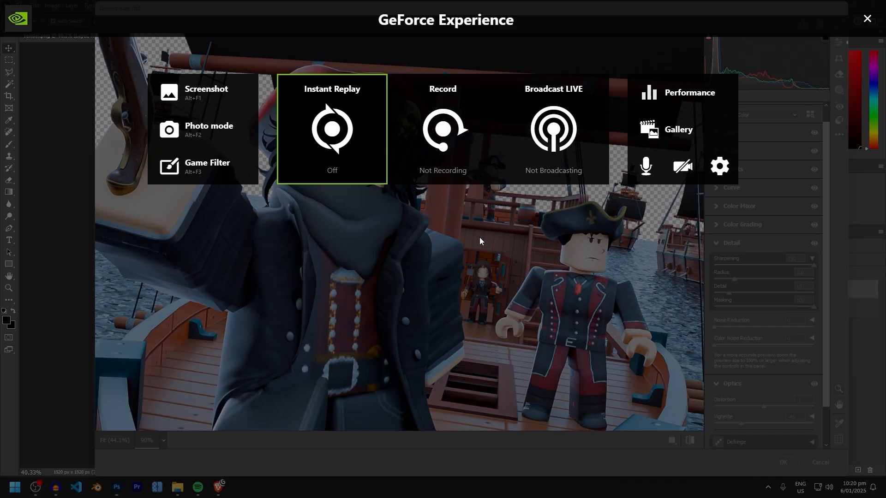
- Close the recording overlay, try the sharpening Masking at its minimum while inspecting the characters up close, and return it to 100
left_click(867, 20)
scroll(556, 135, "up", 5)
left_click_drag(814, 306, 704, 304)
scroll(285, 162, "up", 6)
scroll(285, 161, "down", 2)
scroll(262, 115, "up", 1)
scroll(262, 138, "down", 4)
scroll(261, 162, "up", 2)
left_click_drag(714, 307, 874, 309)
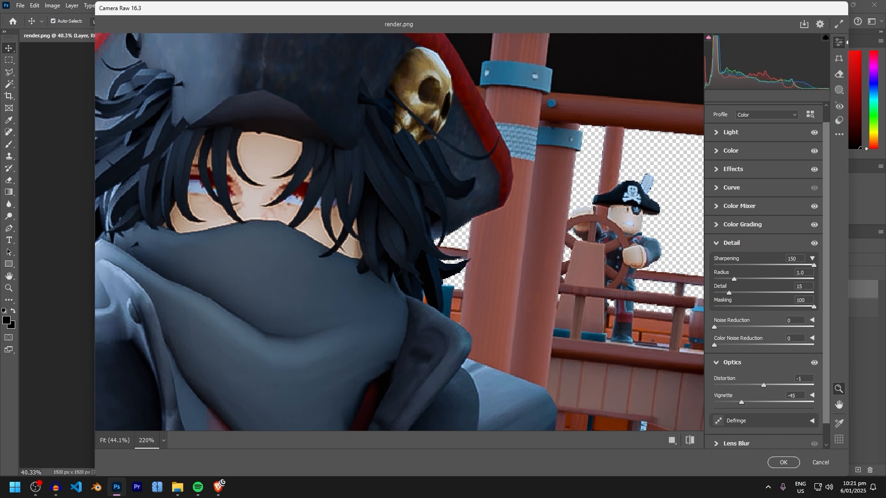
- Check the face up close and the full ship, set Sharpening to 36, and apply the Camera Raw Filter
mouse_move(813, 265)
left_mouse_down()
mouse_move(667, 274)
mouse_move(814, 265)
left_mouse_up()
scroll(661, 231, "up", 2)
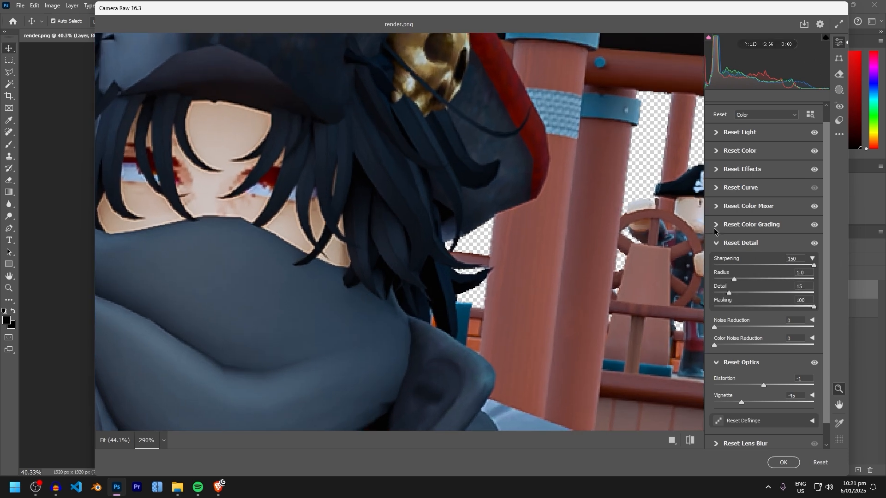
scroll(657, 222, "down", 8)
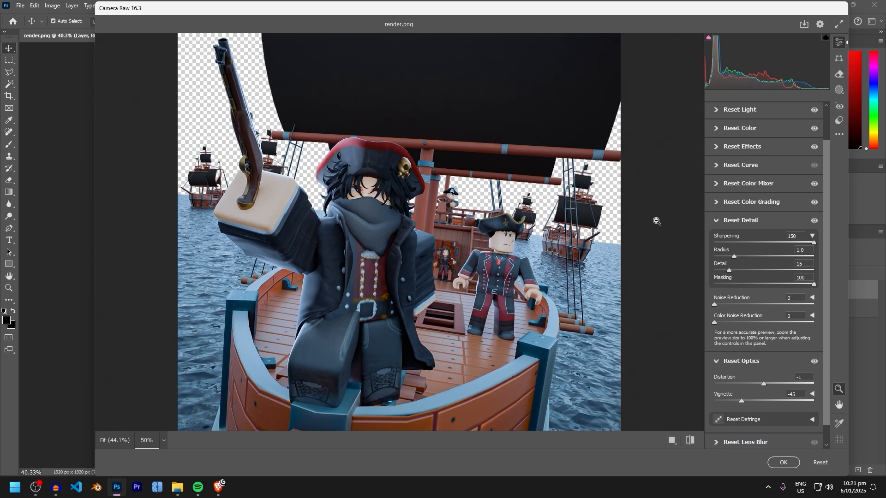
scroll(656, 221, "down", 2)
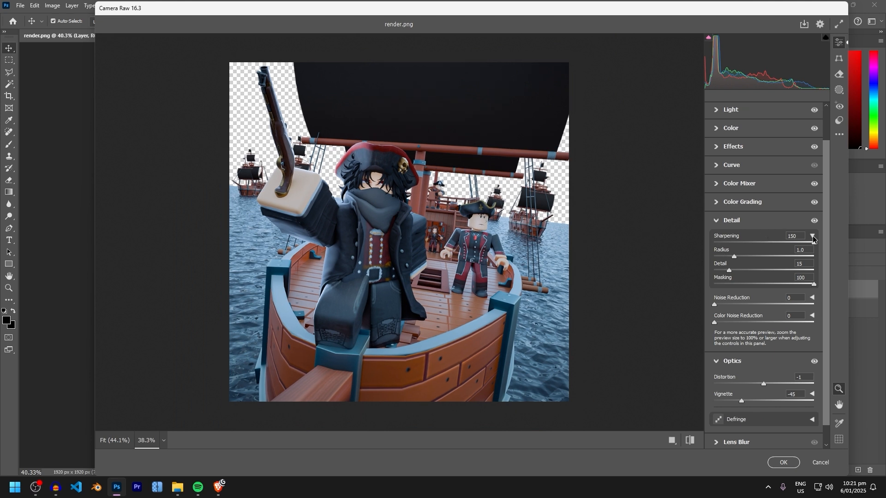
left_click_drag(757, 243, 738, 250)
scroll(756, 277, "down", 1)
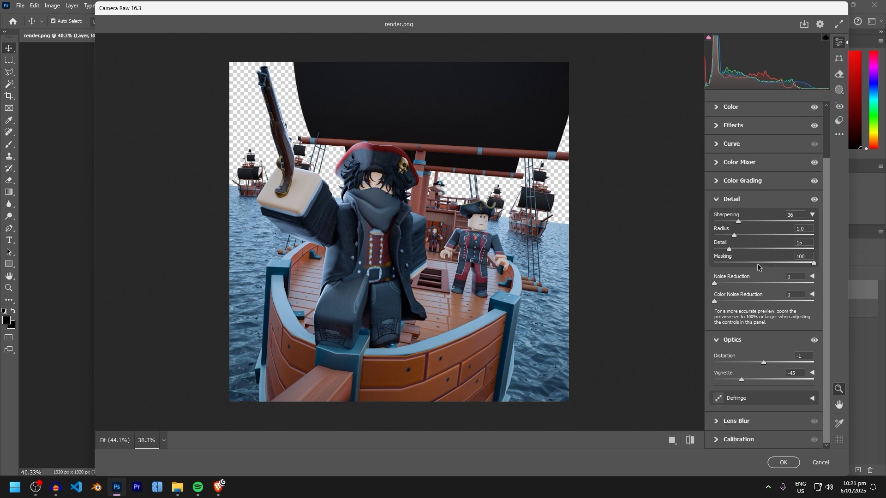
scroll(776, 282, "up", 3)
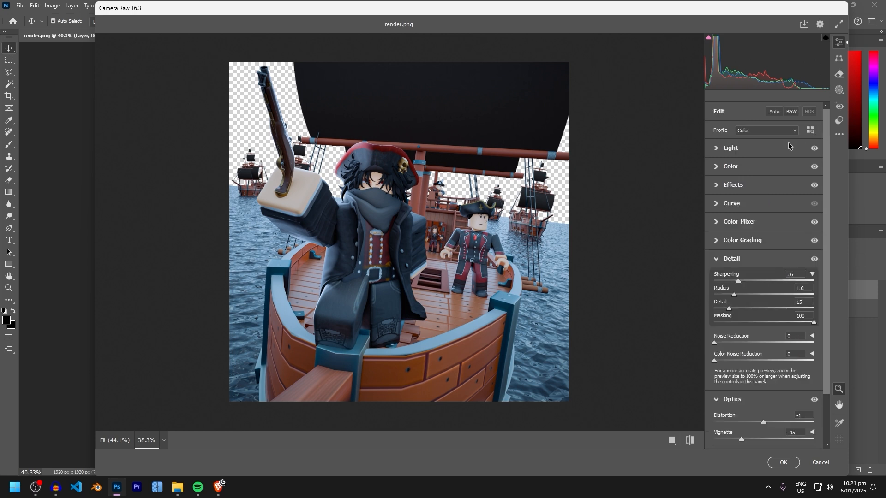
left_click(783, 462)
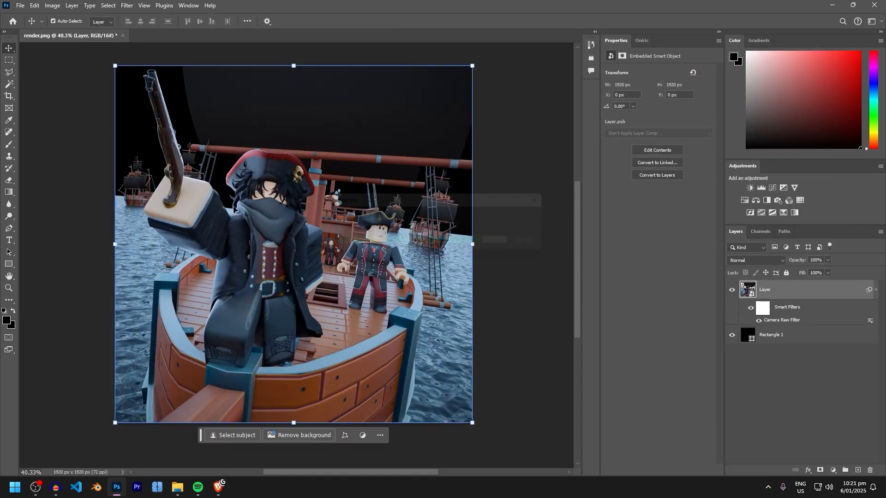
- Toggle the layer's Camera Raw Filter off and on to compare before and after, and deselect the layer
left_click(757, 322)
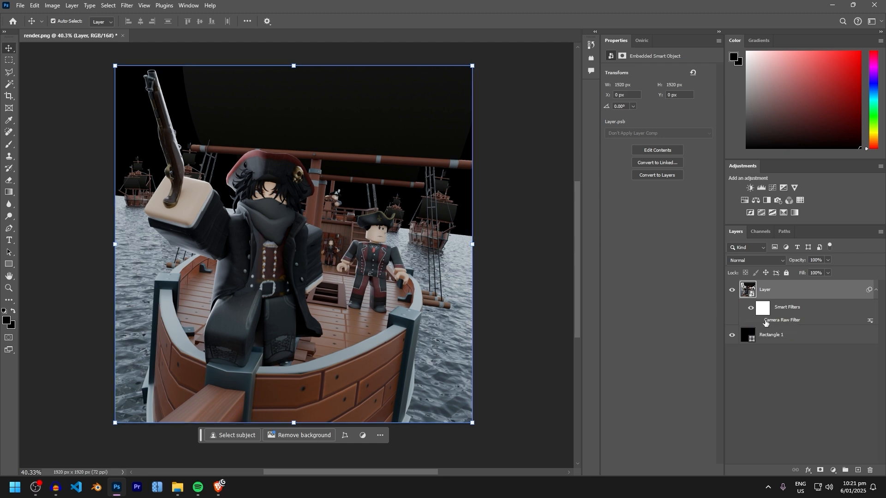
left_click(757, 322)
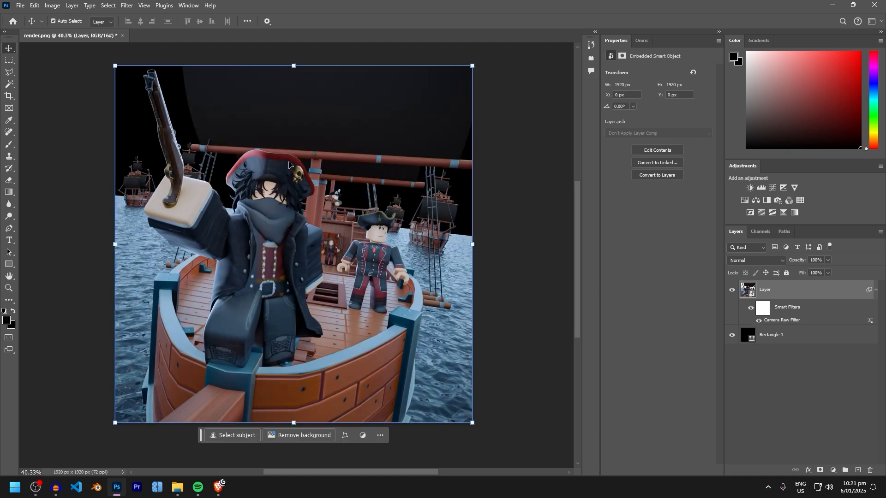
left_click(563, 254)
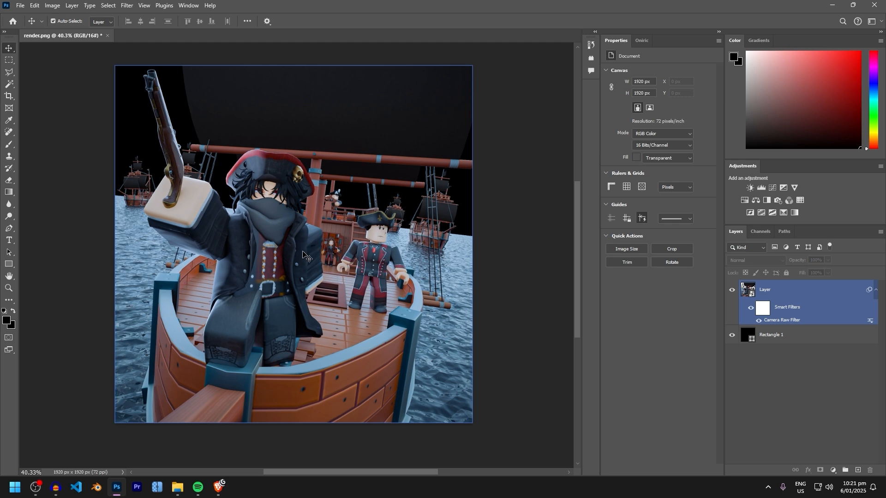
- In render.psd, expand Group 1 and hide the layers from glare down to the pirate flag layers above render copy
mouse_move(175, 493)
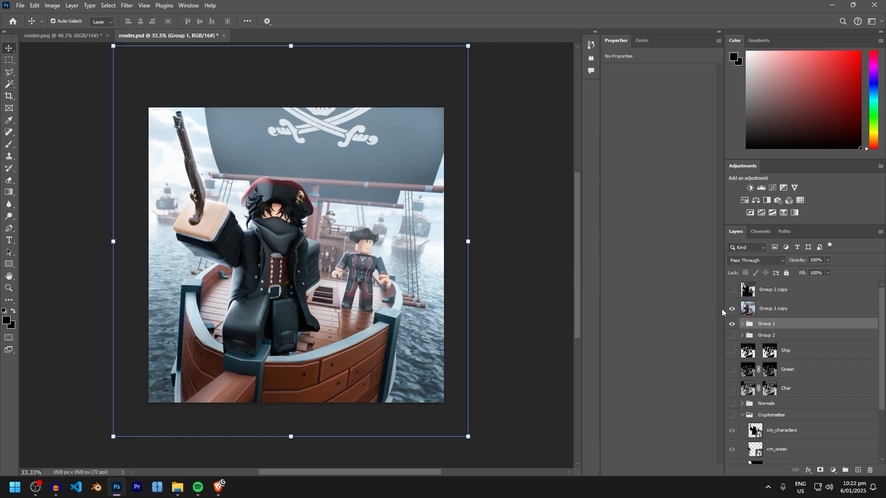
left_click(742, 323)
scroll(761, 329, "down", 2)
scroll(762, 329, "down", 1)
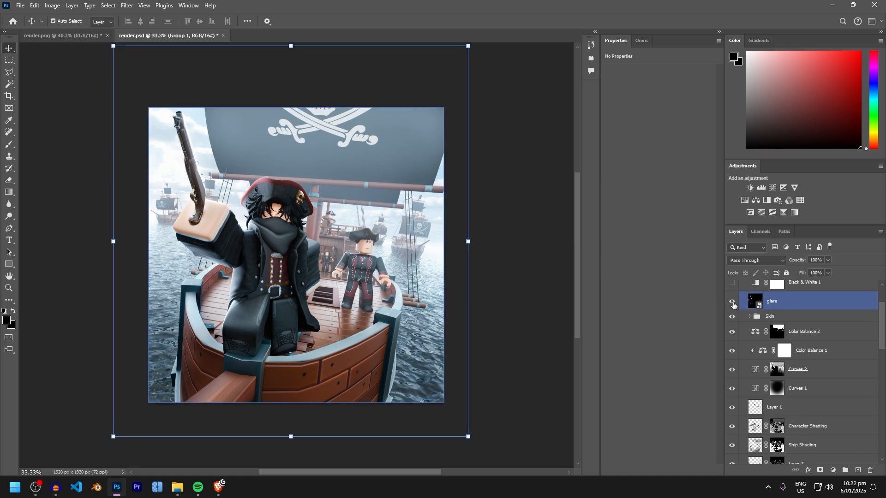
left_click_drag(732, 302, 734, 462)
scroll(735, 440, "down", 1)
scroll(765, 353, "down", 1)
scroll(766, 353, "down", 1)
left_click(766, 353)
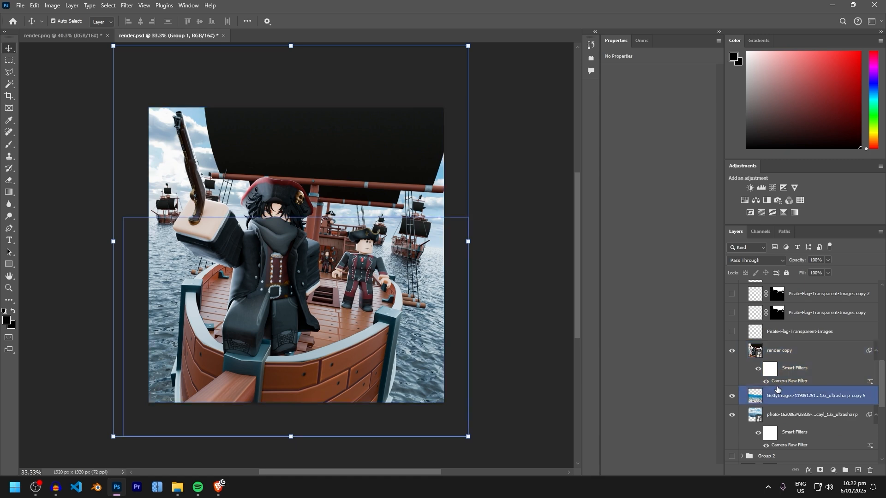
- Toggle the Camera Raw Filter on render copy off and on to compare its effect on the ship
left_click(766, 381)
scroll(190, 228, "up", 2)
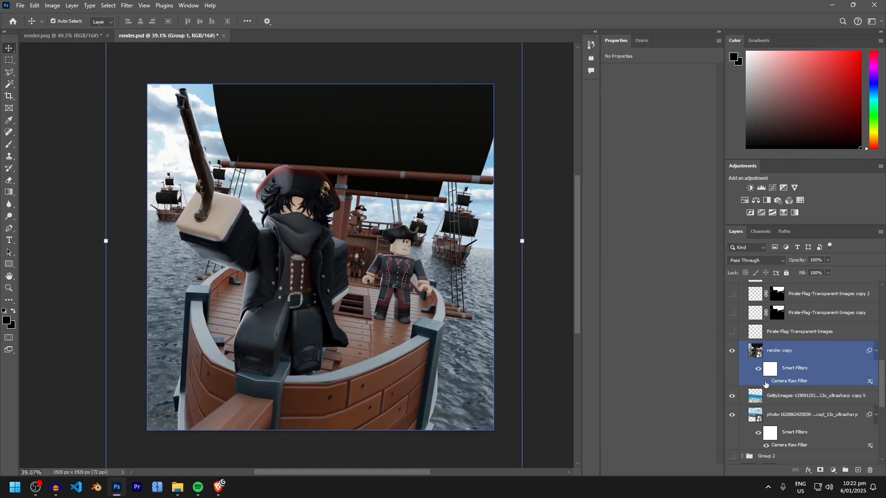
left_click(765, 381)
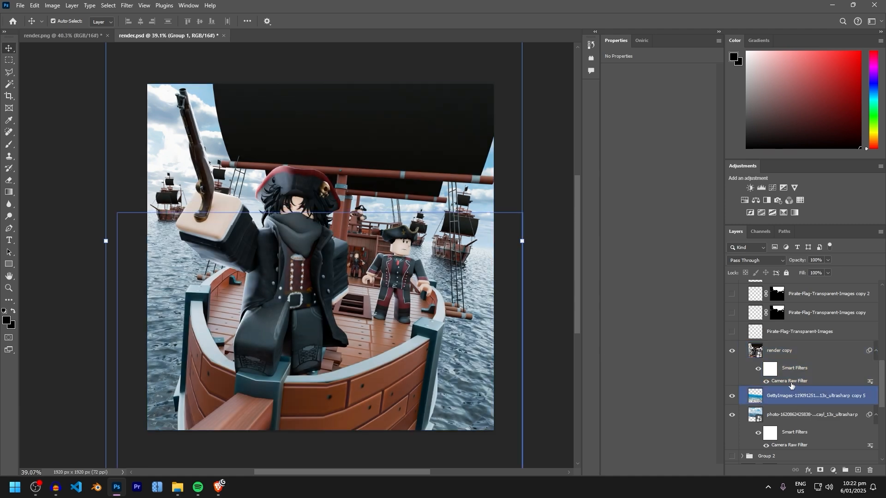
left_click(788, 382)
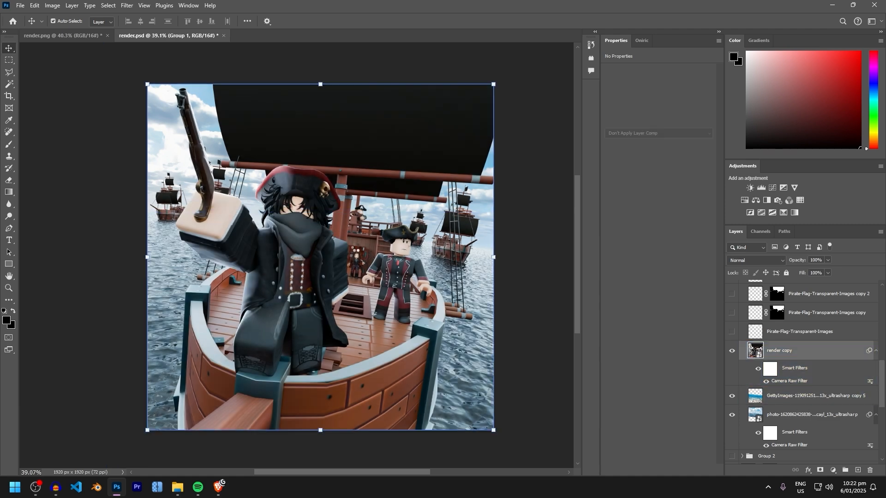
double_click(789, 381)
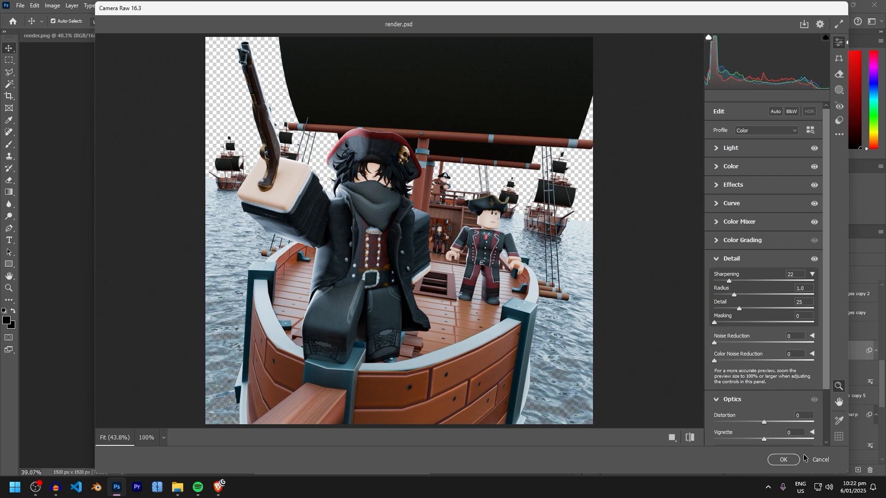
left_click(820, 460)
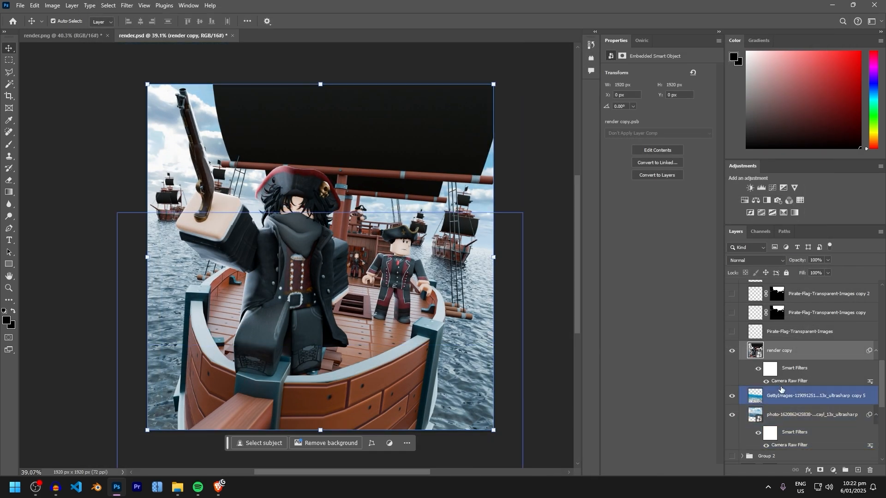
right_click(793, 361)
right_click(793, 364)
key("Escape")
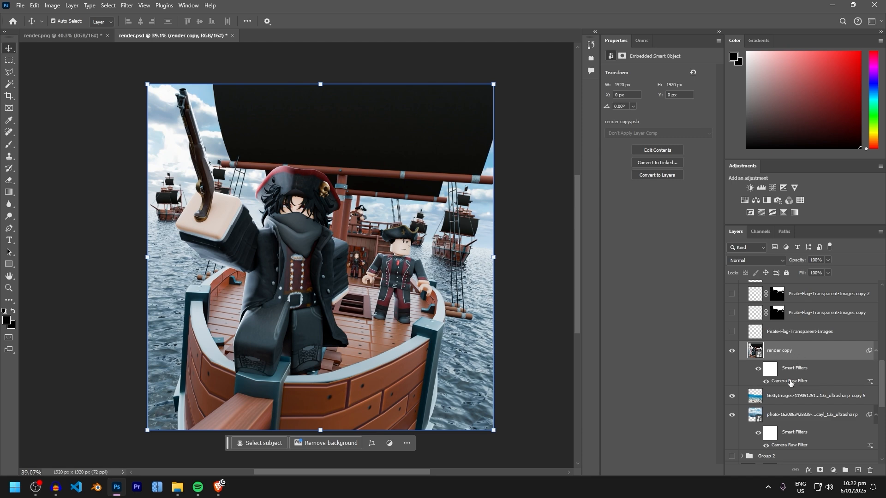
- Open the Camera Raw Filter settings of render copy and examine the Light, Color and Effects values
double_click(790, 383)
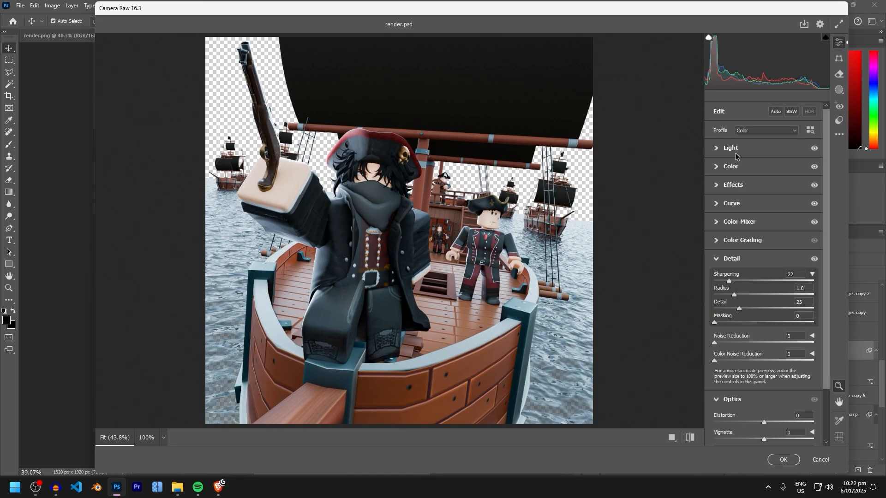
left_click(735, 152)
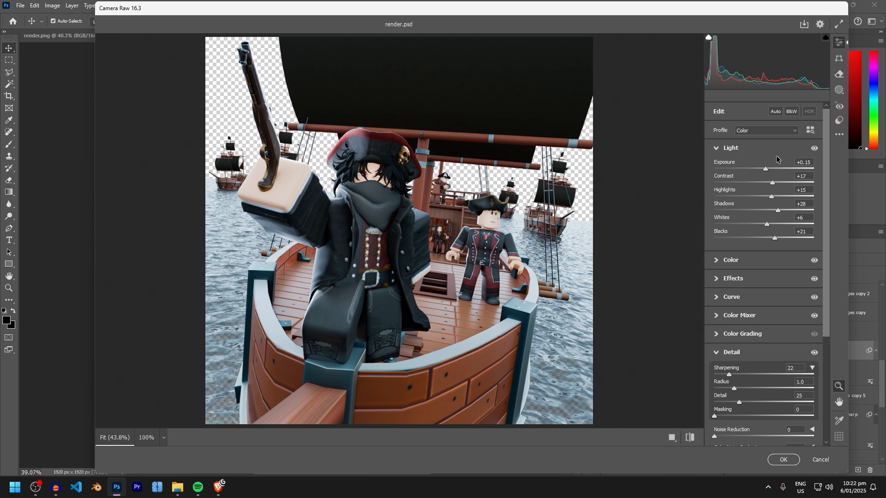
left_click(738, 261)
scroll(757, 244, "down", 2)
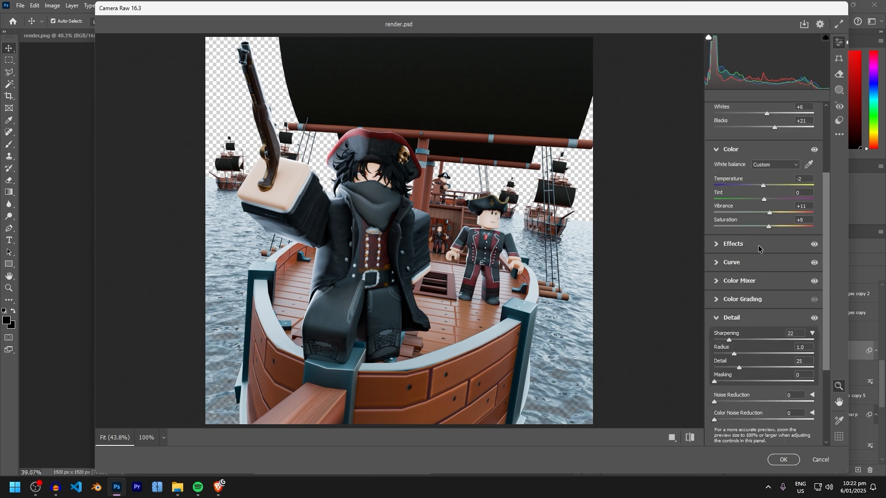
left_click(736, 245)
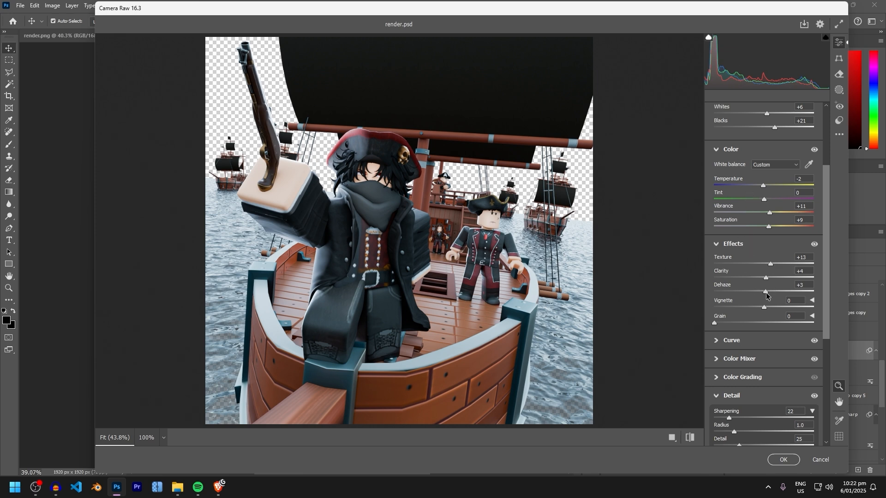
- Examine the Curve, Color Mixer hue, Color Grading and Detail settings, close the filter without changes, and return to render.png with nothing selected
left_click(731, 340)
scroll(766, 338, "down", 5)
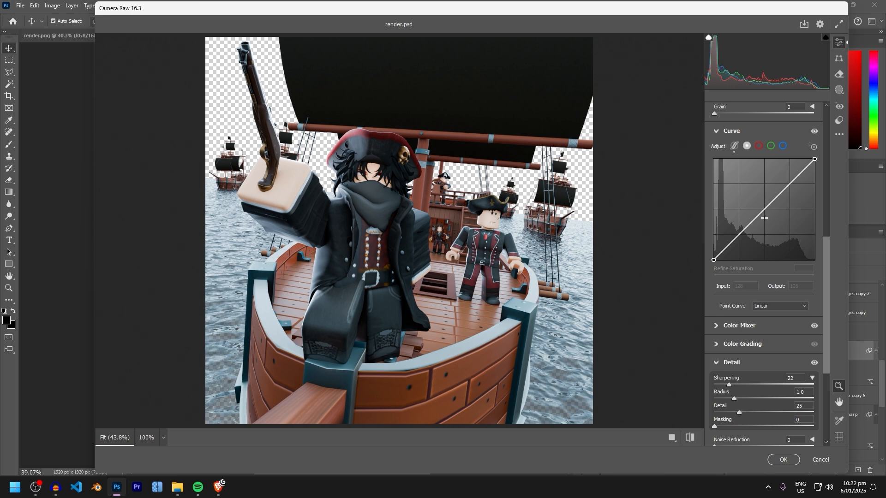
left_click(743, 325)
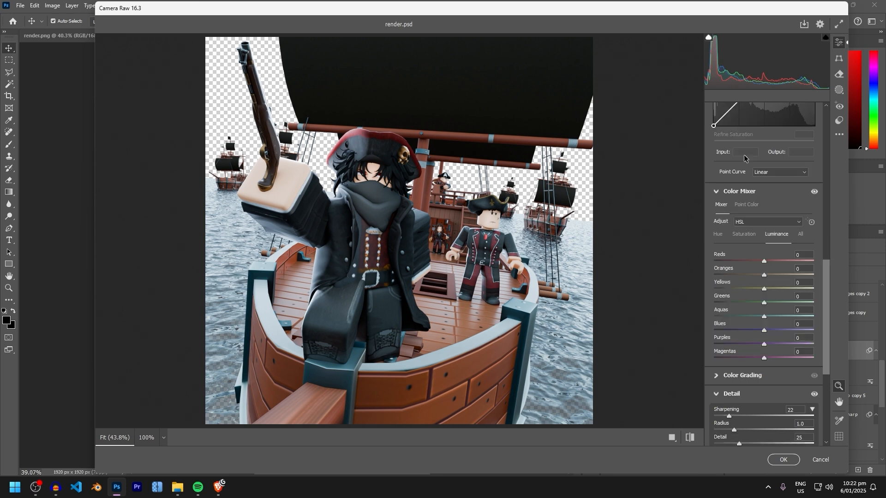
left_click(722, 236)
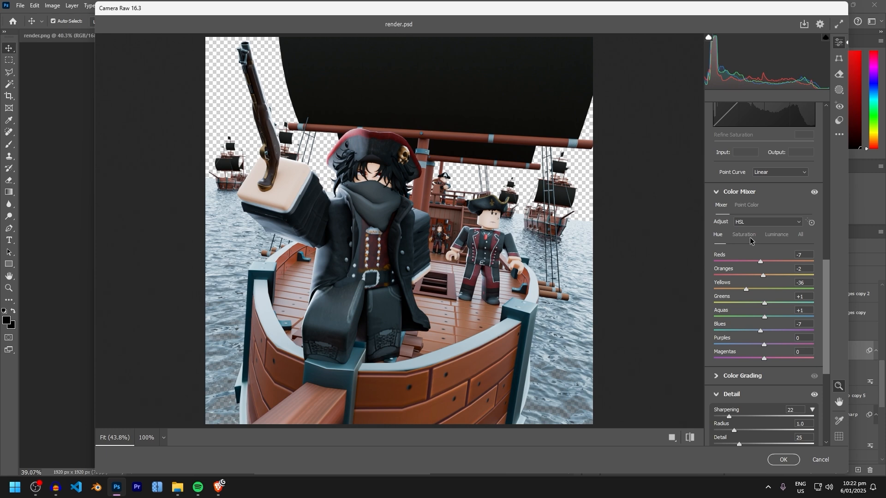
scroll(743, 238, "down", 3)
left_click(740, 211)
scroll(759, 237, "down", 3)
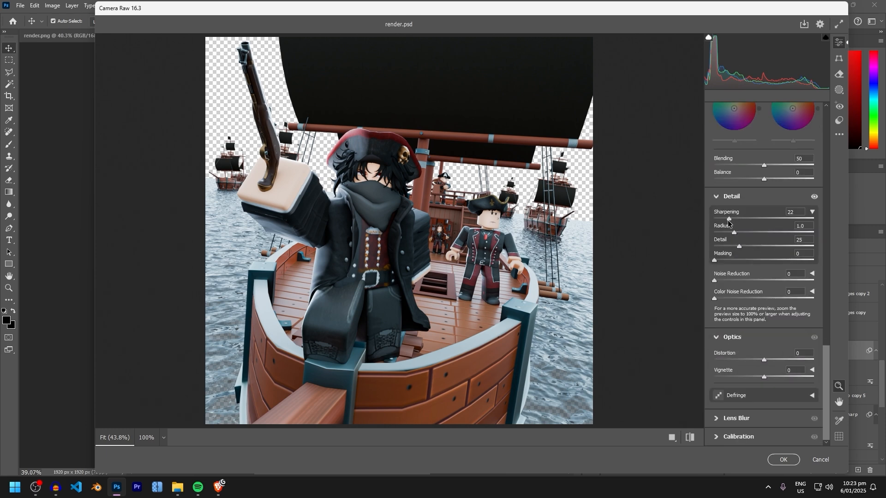
left_click(817, 456)
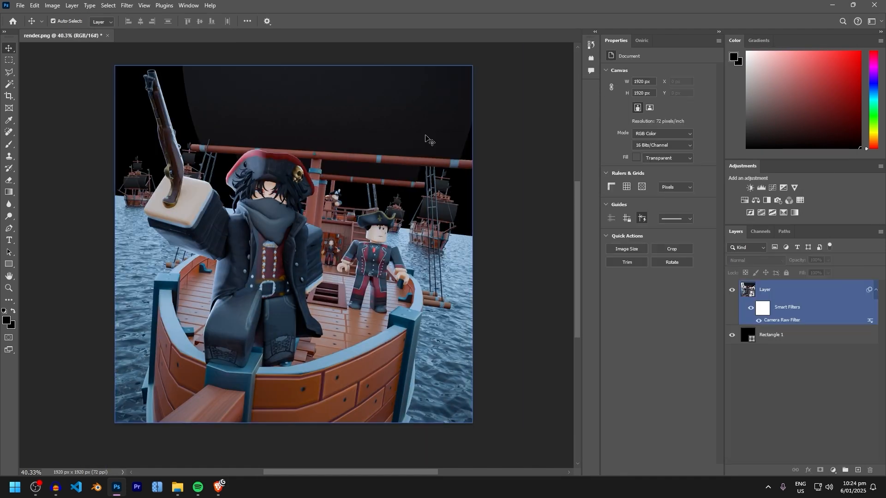
left_click(496, 187)
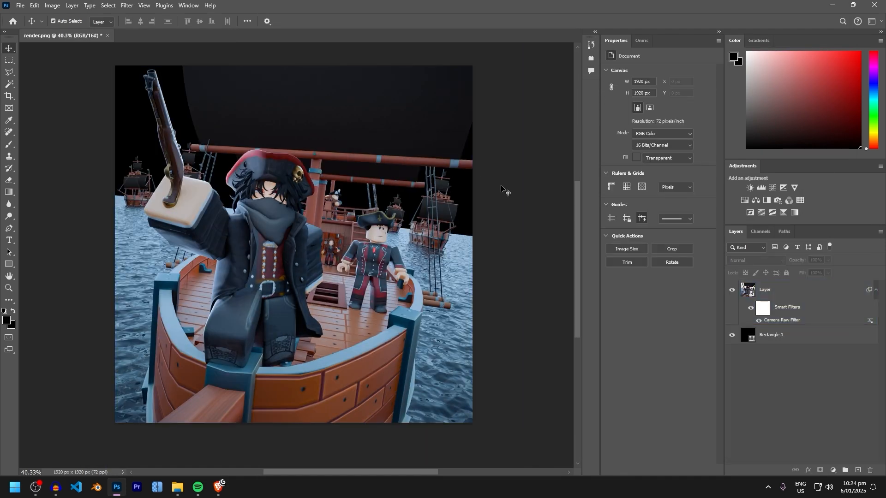